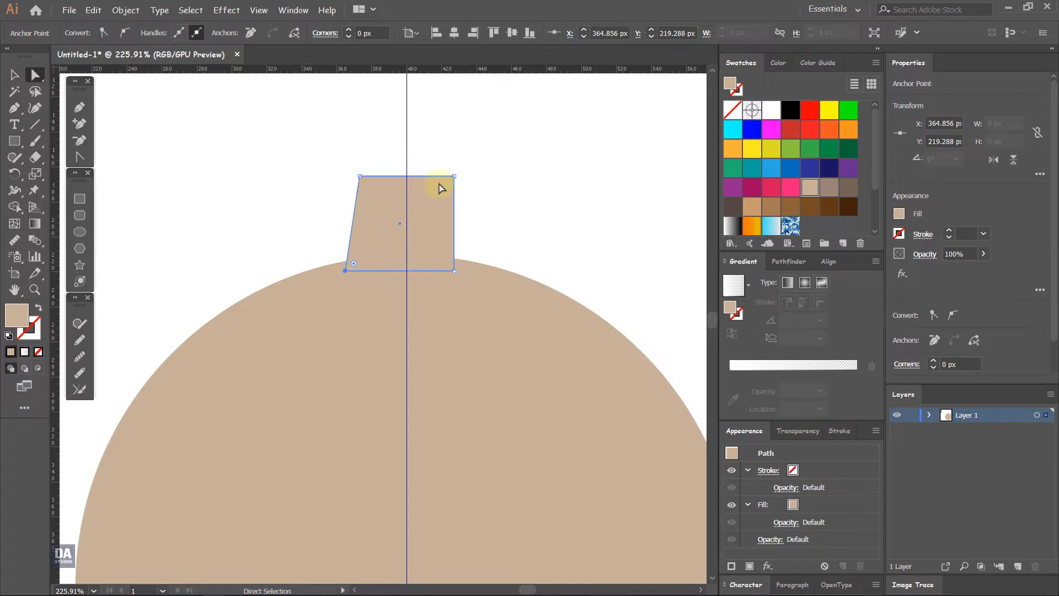
Draw a straight vertical Pen path about 62 px long on the vertical guide, crossing the whole tooth shape above the circle.
{"action": "left_click", "coordinate": [416, 189]}
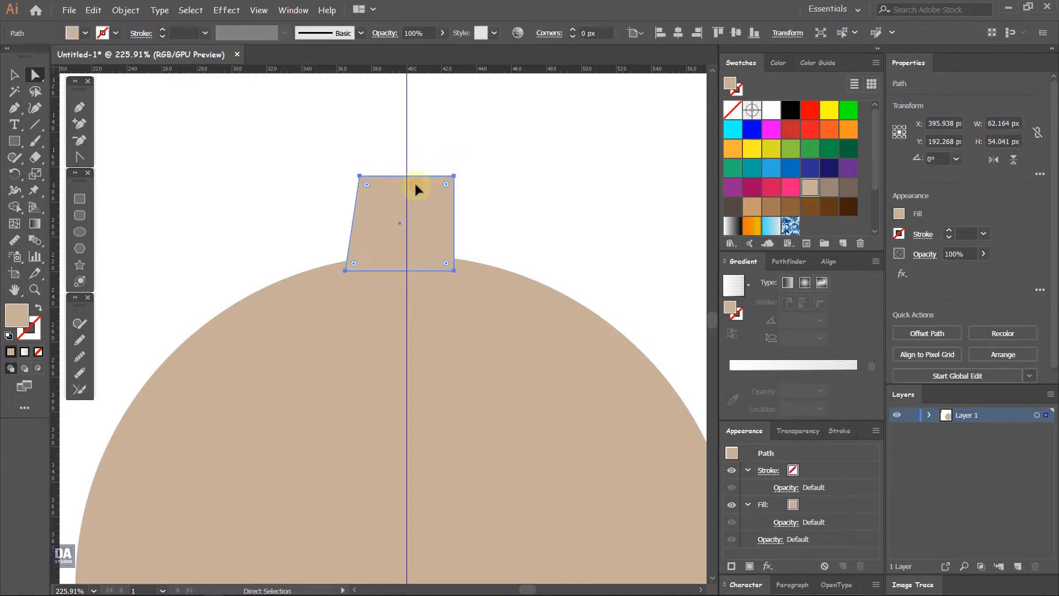
{"action": "left_click", "coordinate": [15, 76]}
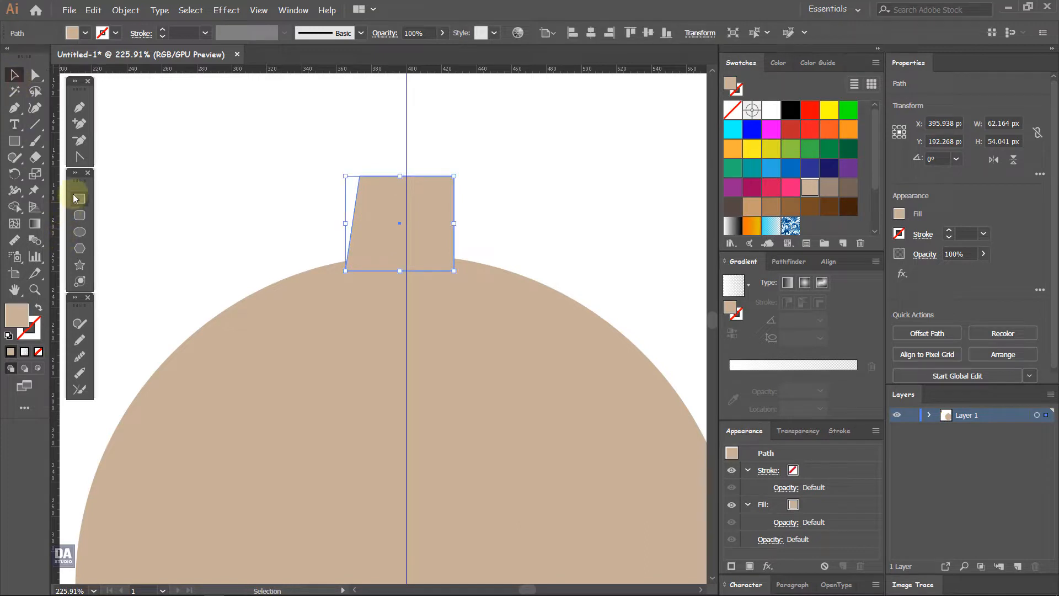
{"action": "left_click", "coordinate": [78, 110]}
{"action": "left_click", "coordinate": [291, 181], "text": "ctrl"}
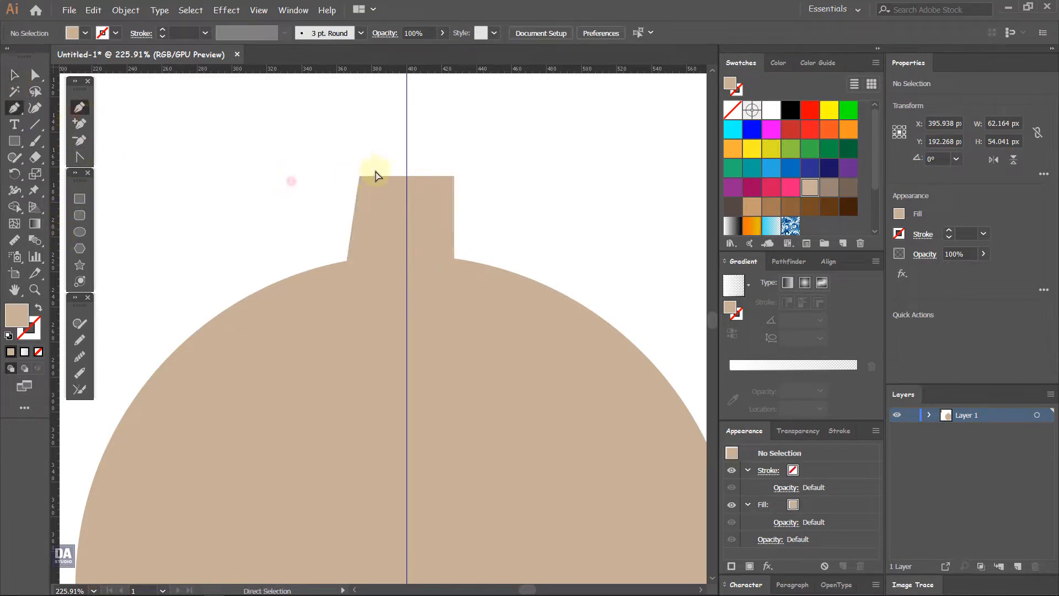
{"action": "left_click", "coordinate": [407, 168]}
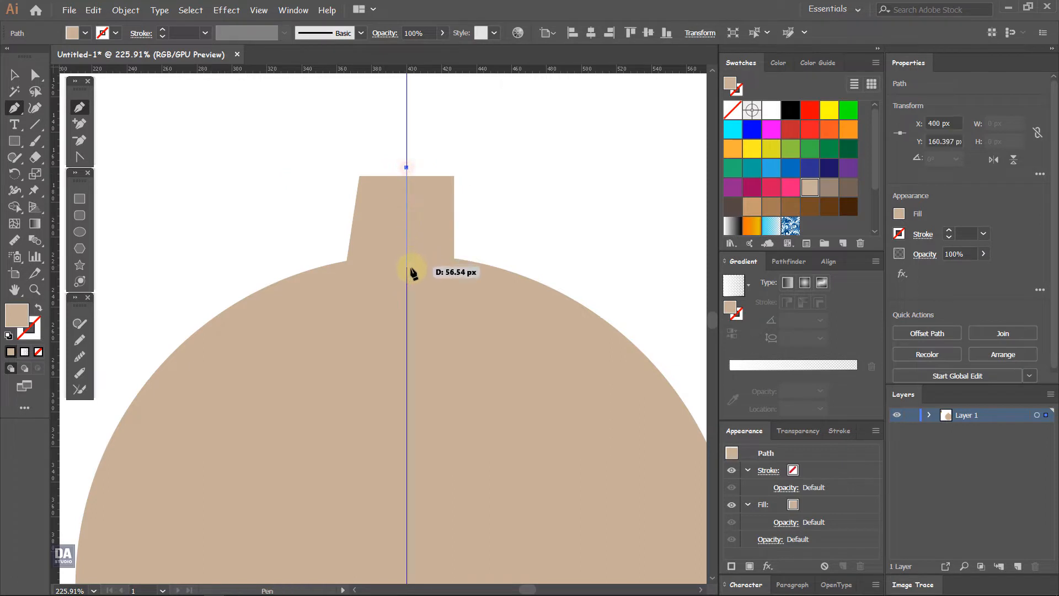
{"action": "left_click", "coordinate": [407, 274]}
Remove the tooth's portion to the right of the vertical path with the Shape Builder tool.
{"action": "left_click", "coordinate": [15, 75]}
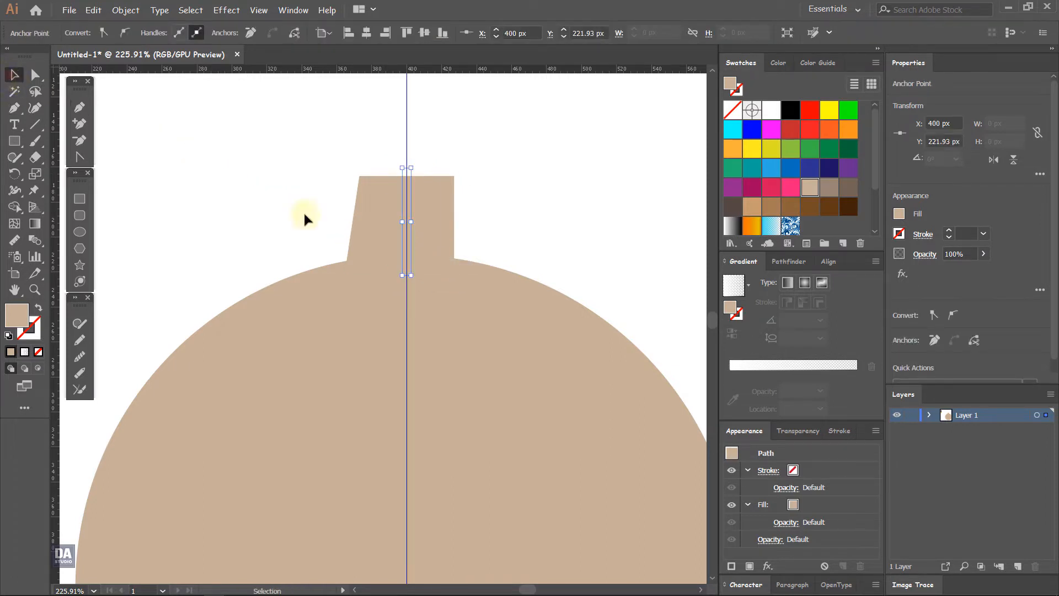
{"action": "left_click", "coordinate": [370, 234]}
{"action": "left_click", "coordinate": [15, 207]}
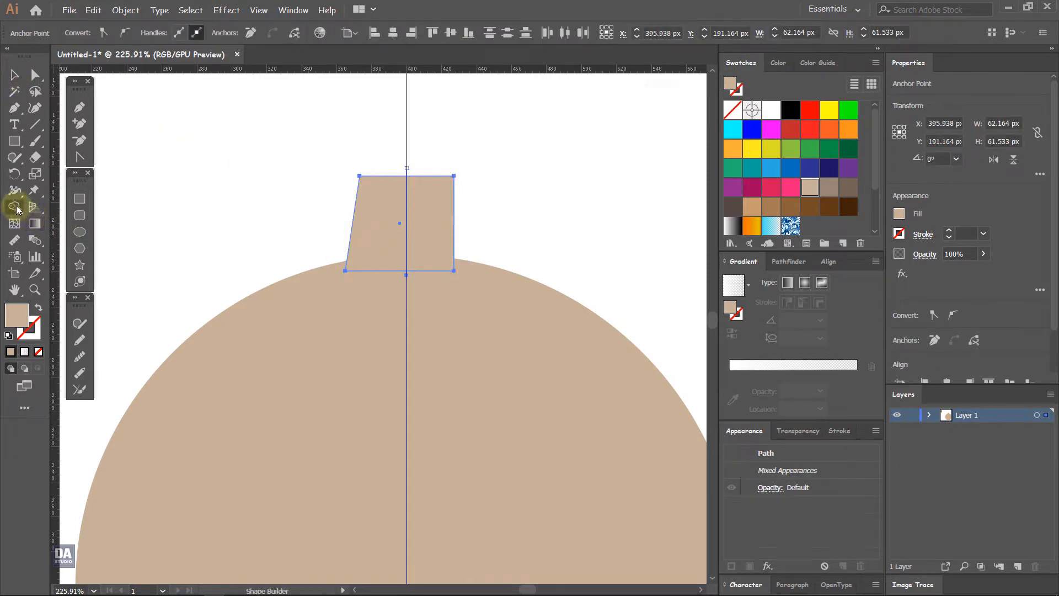
{"action": "left_click", "coordinate": [437, 239], "text": "alt"}
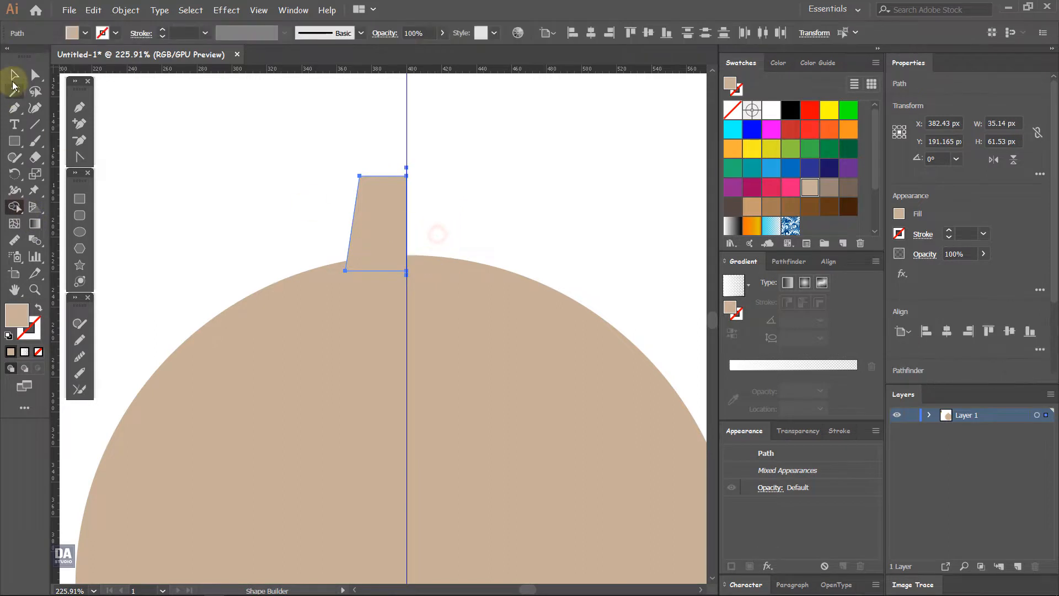
Delete the leftover vertical cutting path from the half tooth.
{"action": "left_click", "coordinate": [14, 77]}
{"action": "left_click", "coordinate": [388, 218]}
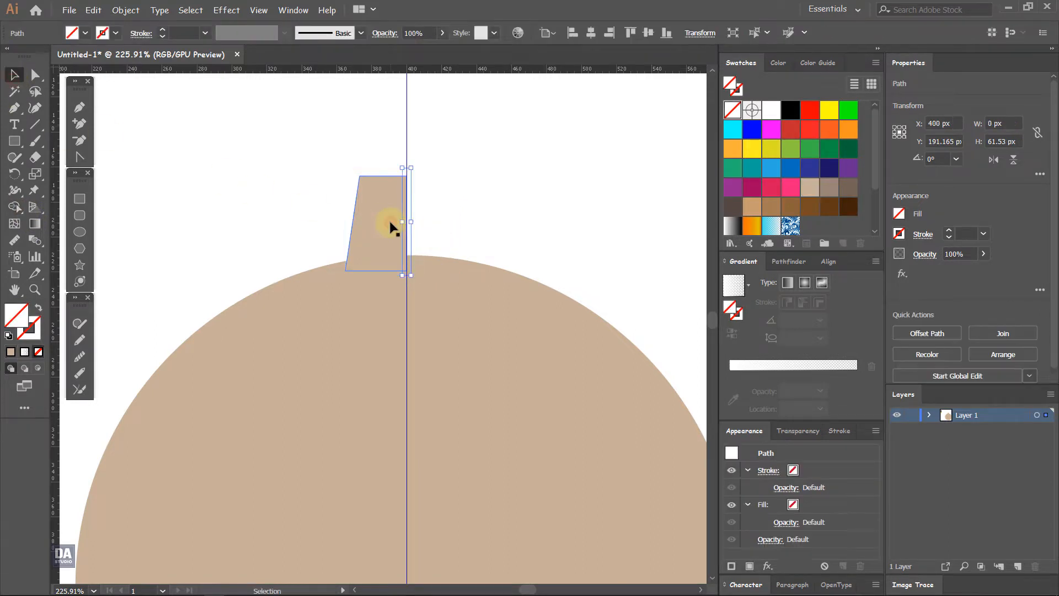
{"action": "key", "text": "ctrl+shift+a"}
Reflect a copy of the half tooth across the vertical axis and place it against the original along the guide.
{"action": "left_click", "coordinate": [386, 223]}
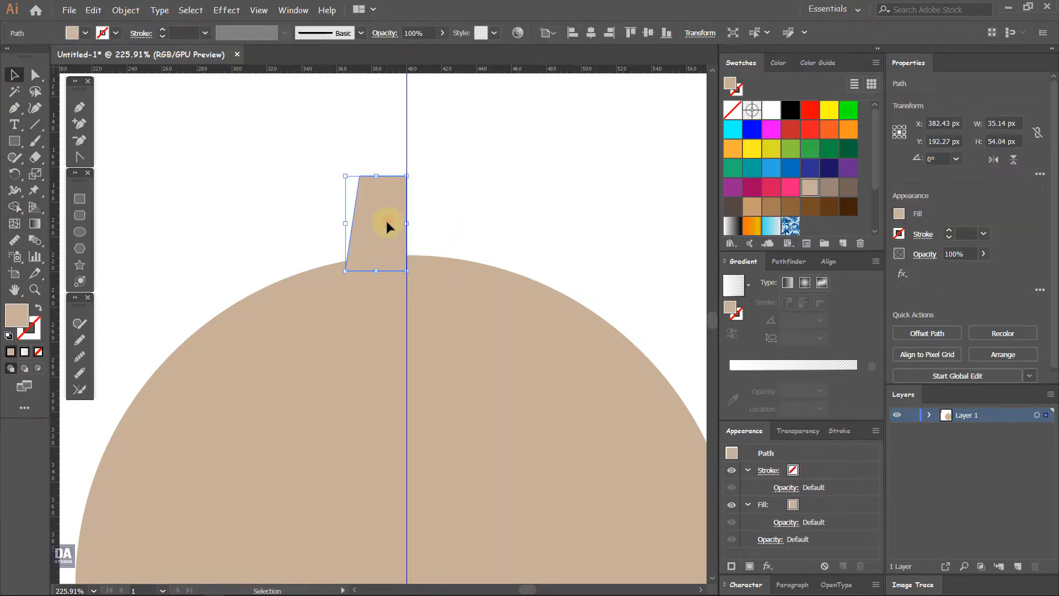
{"action": "left_click", "coordinate": [135, 12]}
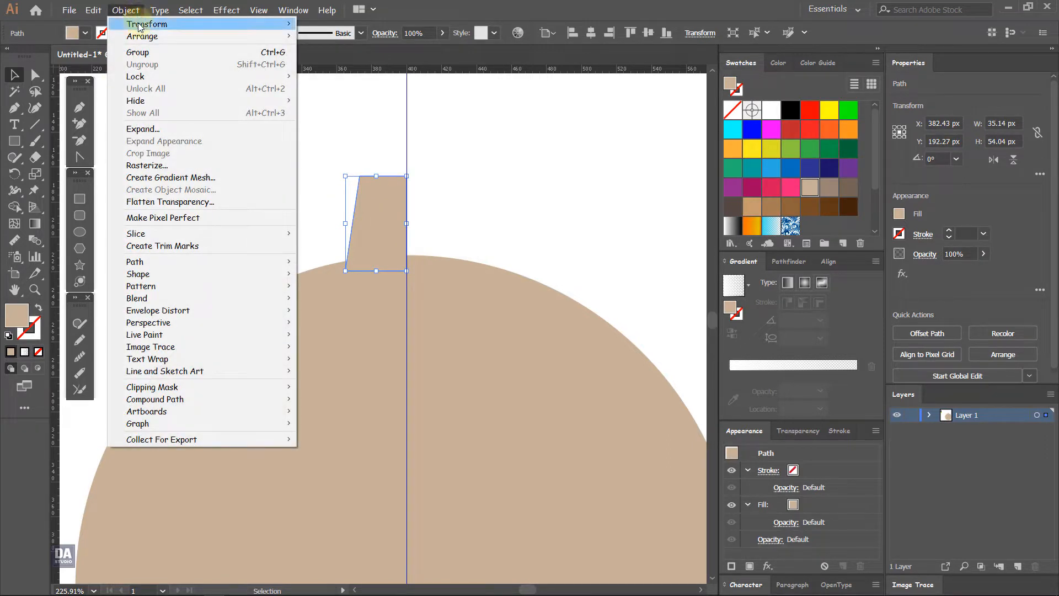
{"action": "mouse_move", "coordinate": [141, 25]}
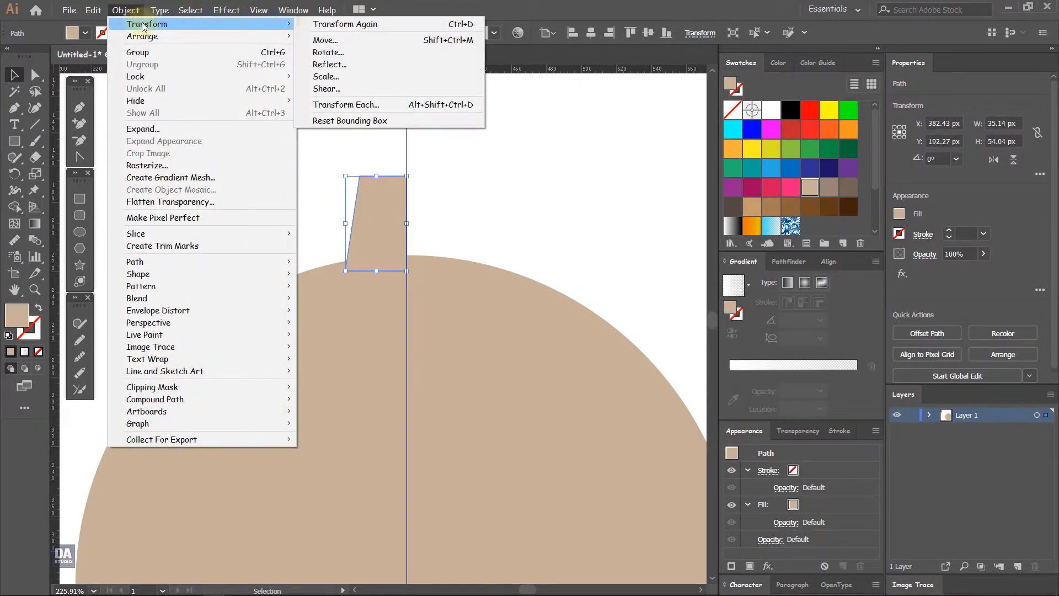
{"action": "left_click", "coordinate": [330, 64]}
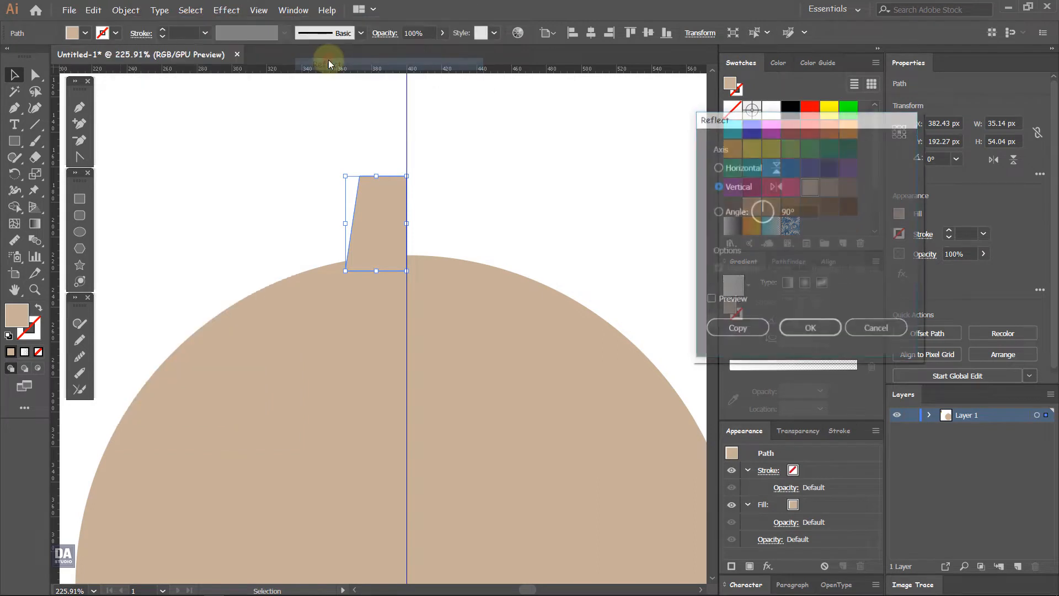
{"action": "left_click", "coordinate": [737, 300]}
{"action": "left_click", "coordinate": [737, 329]}
{"action": "left_click_drag", "start_coordinate": [377, 230], "coordinate": [424, 238]}
Unite the two mirrored tooth halves into a single shape with Pathfinder.
{"action": "left_click", "coordinate": [384, 236], "text": "shift"}
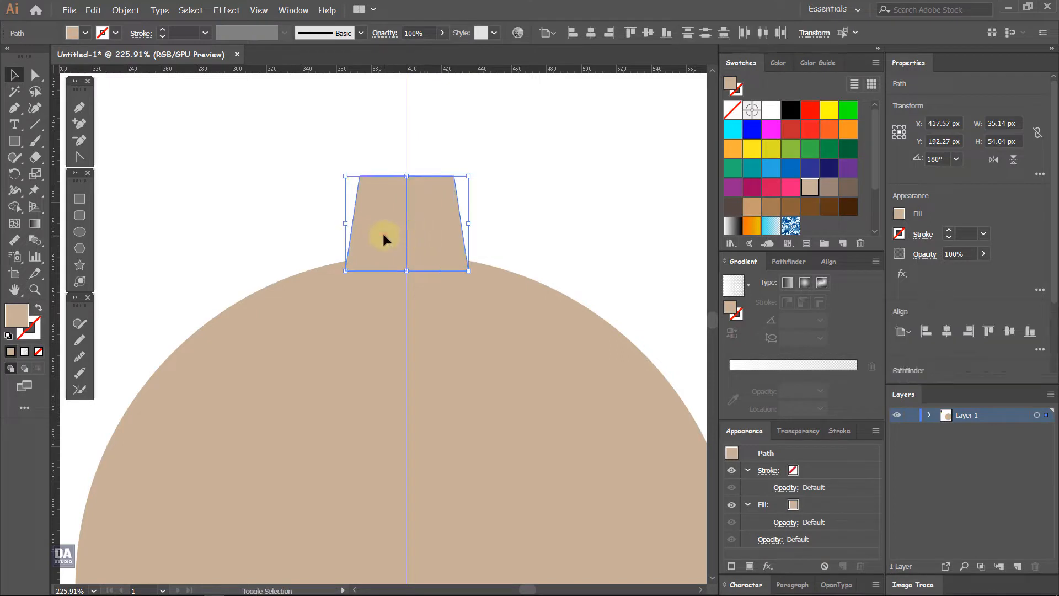
{"action": "left_click", "coordinate": [534, 228]}
{"action": "left_click", "coordinate": [448, 237]}
{"action": "left_click", "coordinate": [396, 229], "text": "shift"}
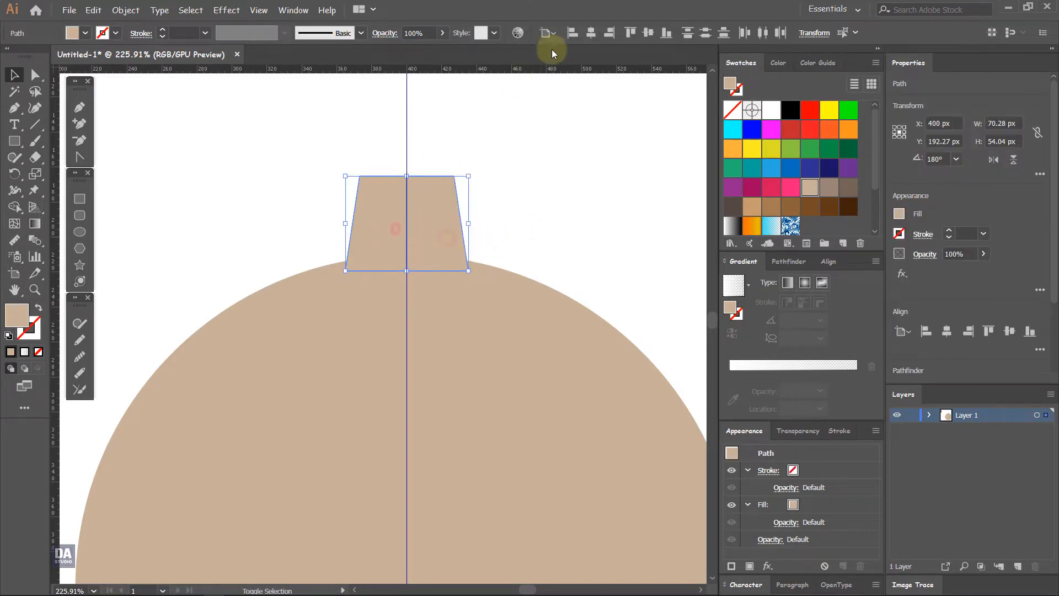
{"action": "left_click", "coordinate": [784, 262]}
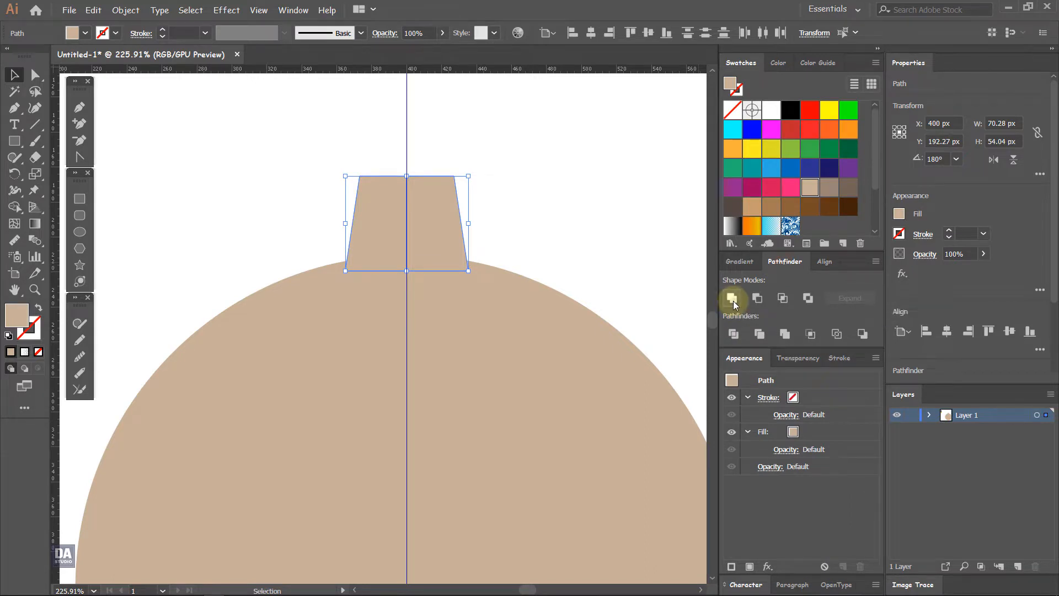
{"action": "left_click", "coordinate": [733, 300]}
{"action": "left_click", "coordinate": [541, 216]}
Create a copy of the tooth rotated 30° around the large circle's center.
{"action": "key", "text": "ctrl+space"}
{"action": "left_click_drag", "start_coordinate": [425, 291], "coordinate": [378, 236]}
{"action": "left_click", "coordinate": [426, 237]}
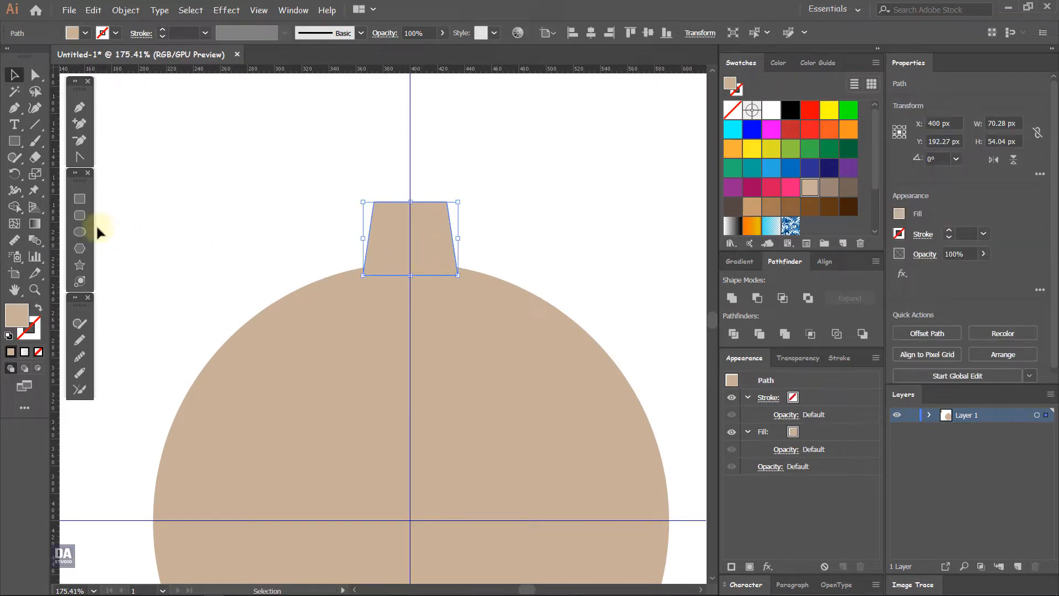
{"action": "left_click", "coordinate": [14, 174]}
{"action": "key", "text": "ctrl+0"}
{"action": "left_click", "coordinate": [599, 274], "text": "ctrl"}
{"action": "left_click", "coordinate": [421, 227], "text": "ctrl"}
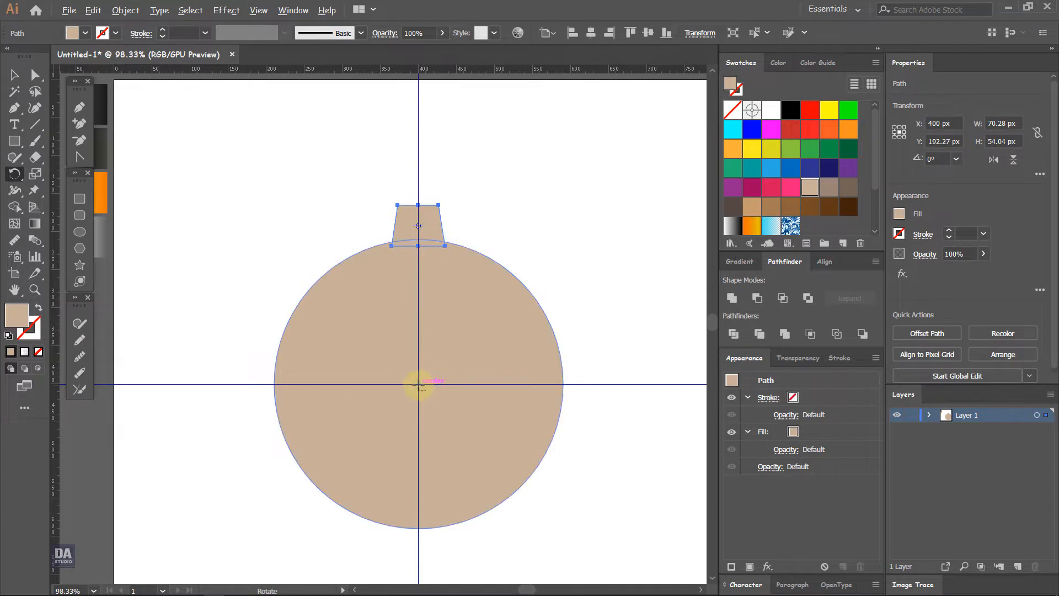
{"action": "left_click", "coordinate": [418, 384], "text": "alt"}
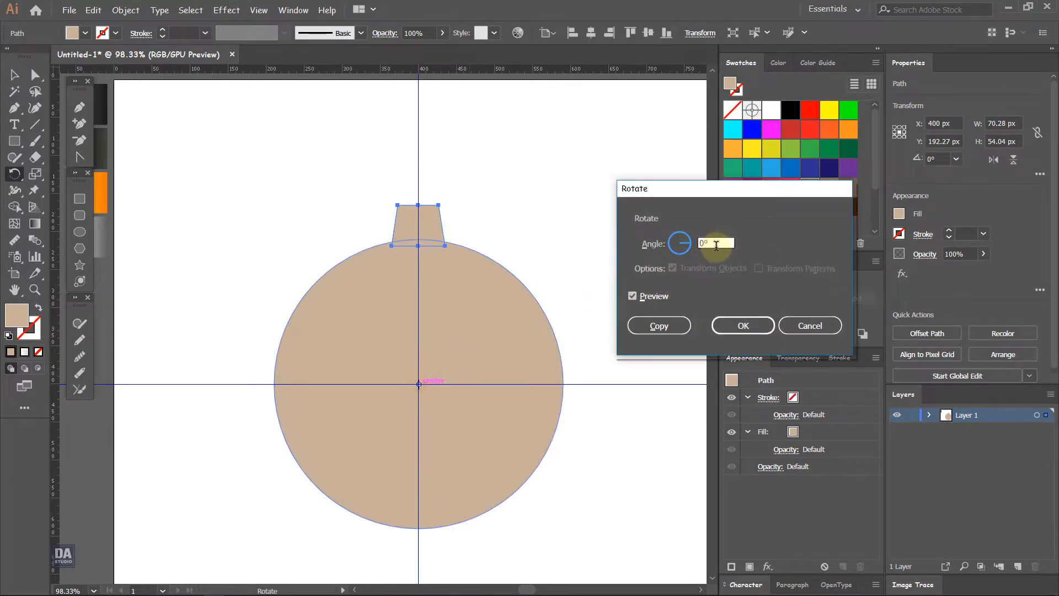
{"action": "left_click", "coordinate": [674, 323]}
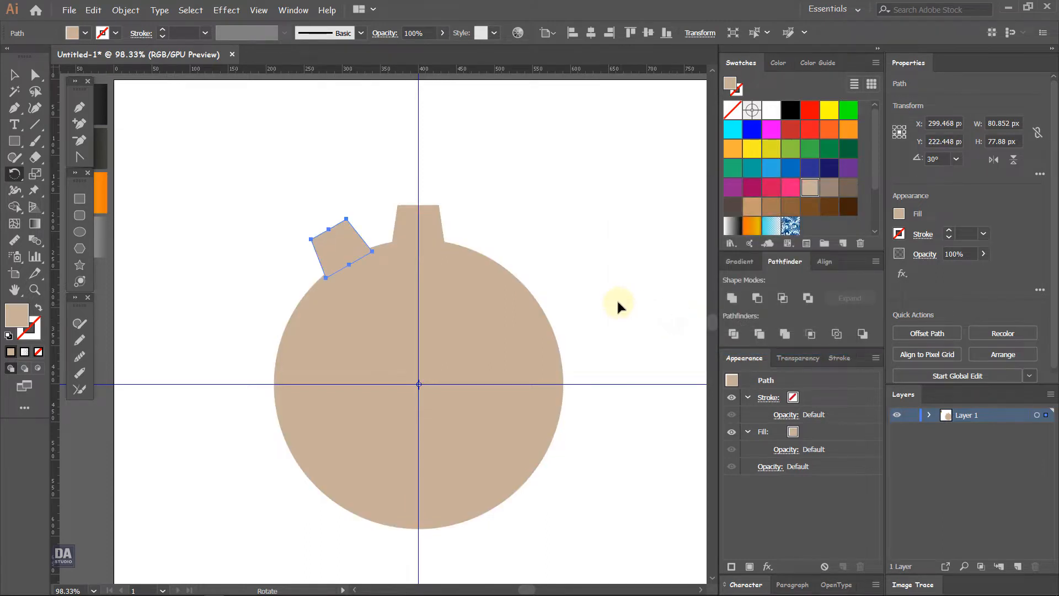
Repeat the rotated copy until twelve teeth surround the circle, and deselect everything.
{"action": "key", "text": "ctrl+d"}
{"action": "key", "text": "ctrl+d"}
{"action": "key", "text": "ctrl+d"}
{"action": "key", "text": "ctrl+d"}
{"action": "key", "text": "ctrl+d"}
{"action": "key", "text": "ctrl+d"}
{"action": "key", "text": "ctrl+d"}
{"action": "key", "text": "ctrl+d"}
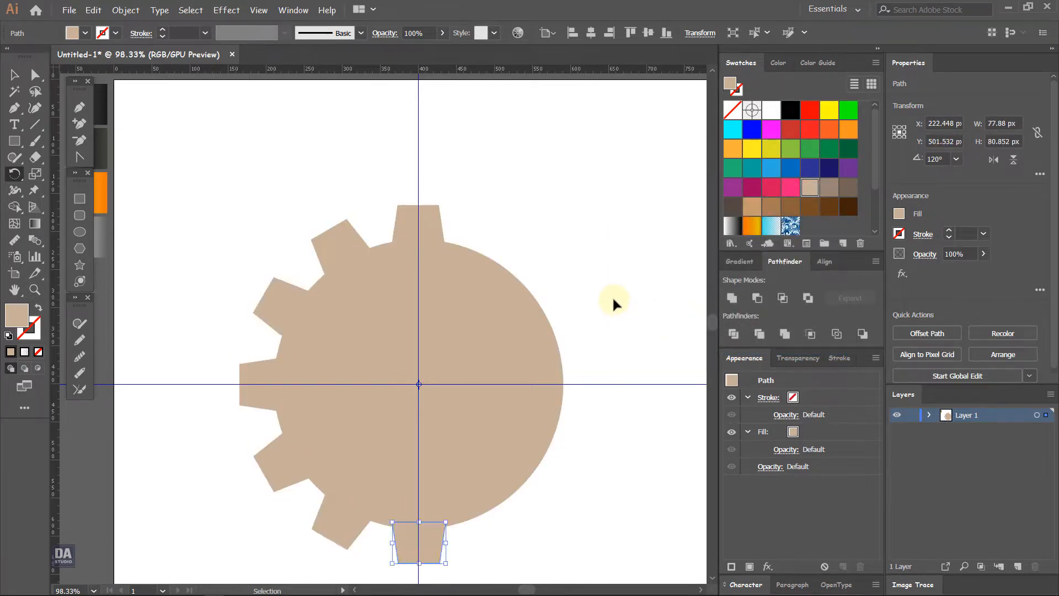
{"action": "key", "text": "ctrl+d"}
{"action": "key", "text": "ctrl+d"}
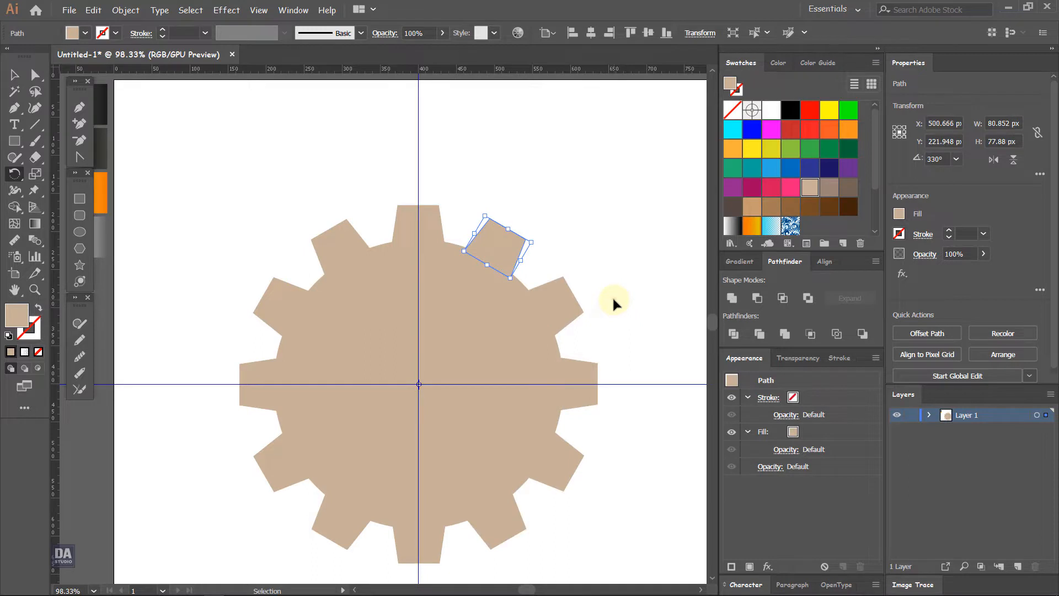
{"action": "key", "text": "ctrl+shift+a"}
Select the circle with all its teeth and unite them into one gear shape.
{"action": "left_click", "coordinate": [15, 74]}
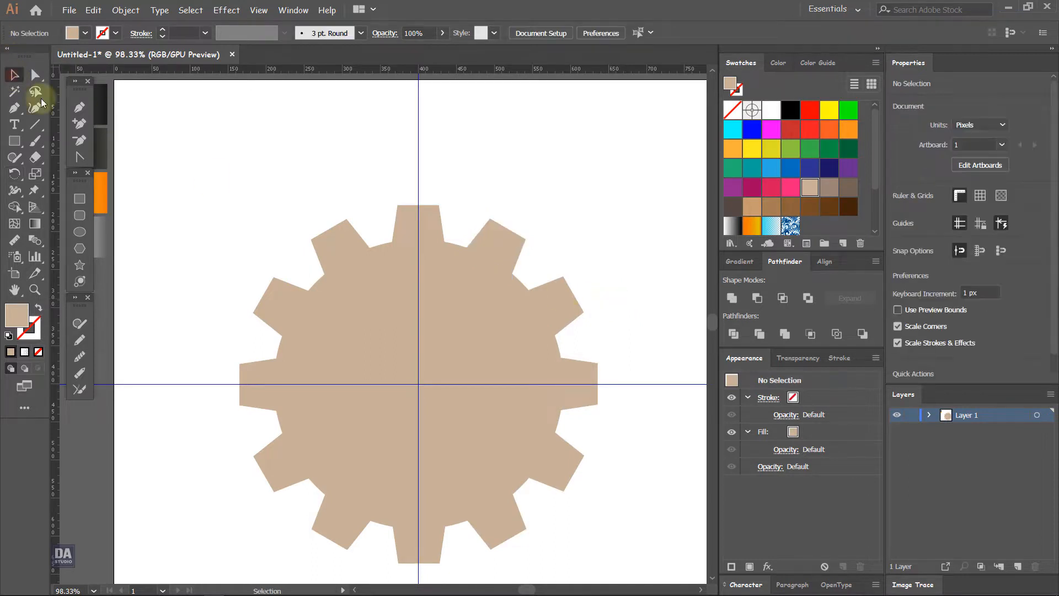
{"action": "left_click_drag", "start_coordinate": [454, 325], "coordinate": [410, 281]}
{"action": "left_click_drag", "start_coordinate": [307, 201], "coordinate": [575, 474]}
{"action": "left_click_drag", "start_coordinate": [506, 505], "coordinate": [389, 528]}
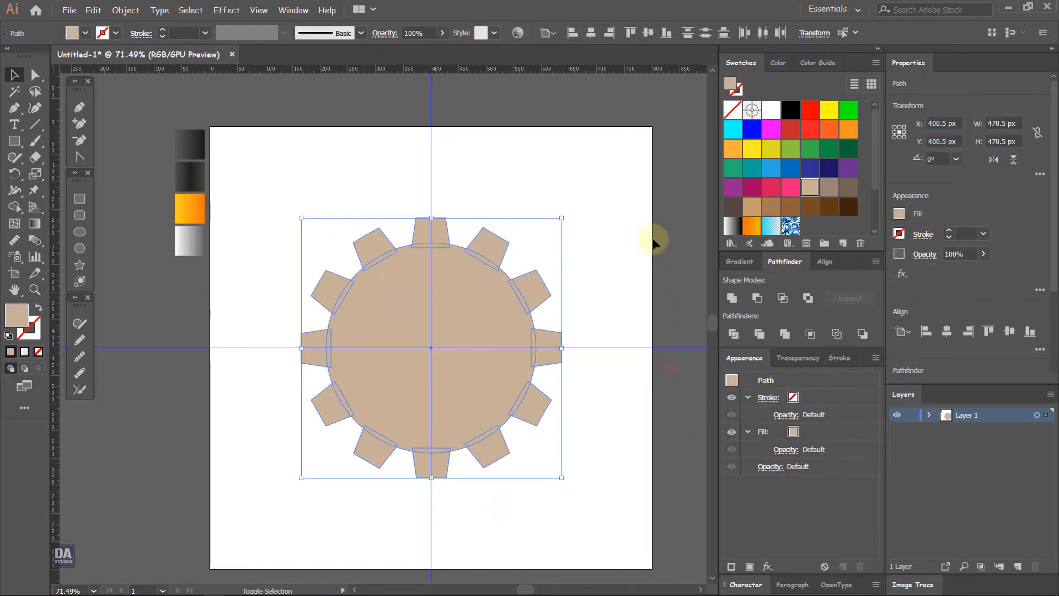
{"action": "left_click", "coordinate": [732, 298]}
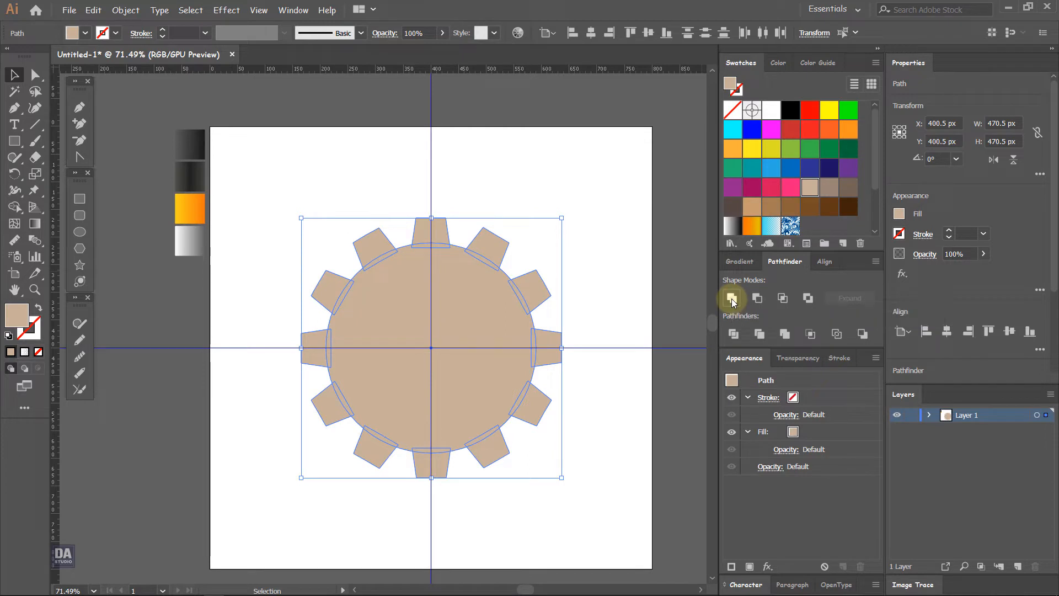
{"action": "left_click", "coordinate": [616, 292]}
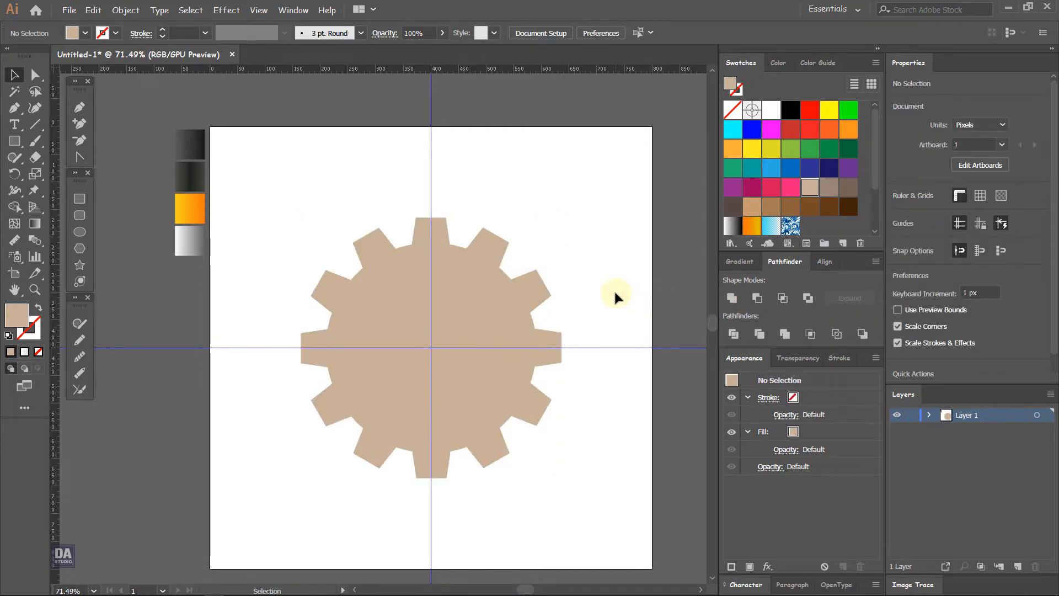
Draw a circle about 306 px wide centered on the gear and fill it with the R=153 G=134 B=117 swatch.
{"action": "left_click", "coordinate": [80, 231]}
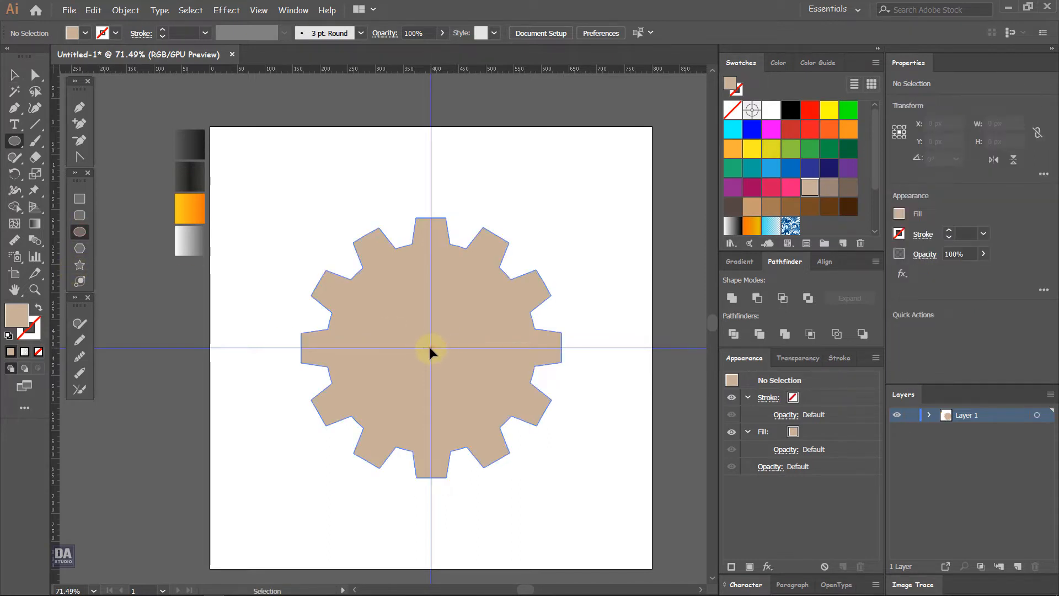
{"action": "left_click_drag", "start_coordinate": [430, 347], "coordinate": [516, 397]}
{"action": "key", "text": "ctrl+z"}
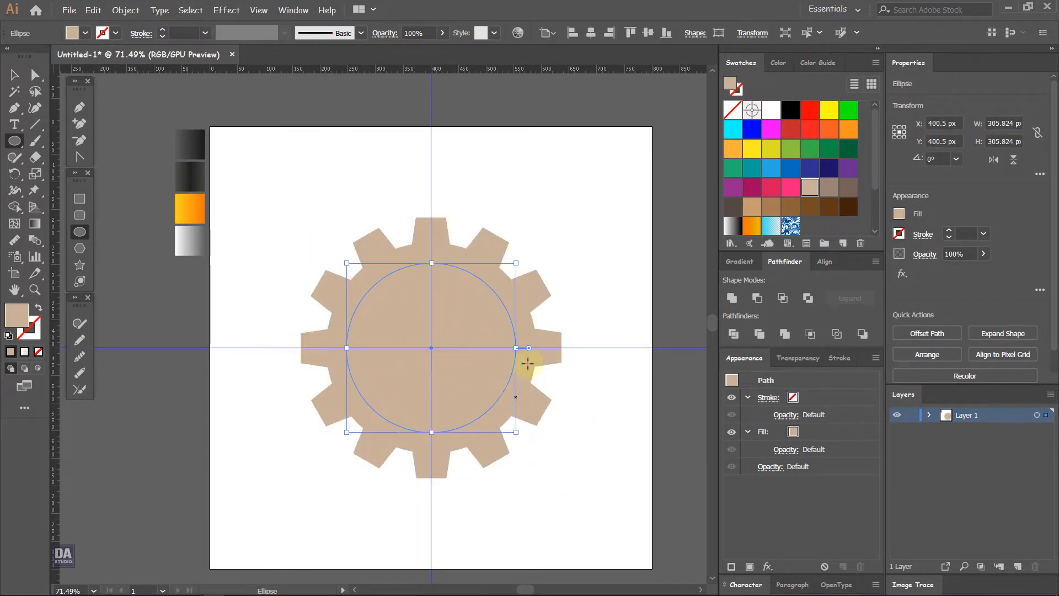
{"action": "left_click", "coordinate": [831, 190]}
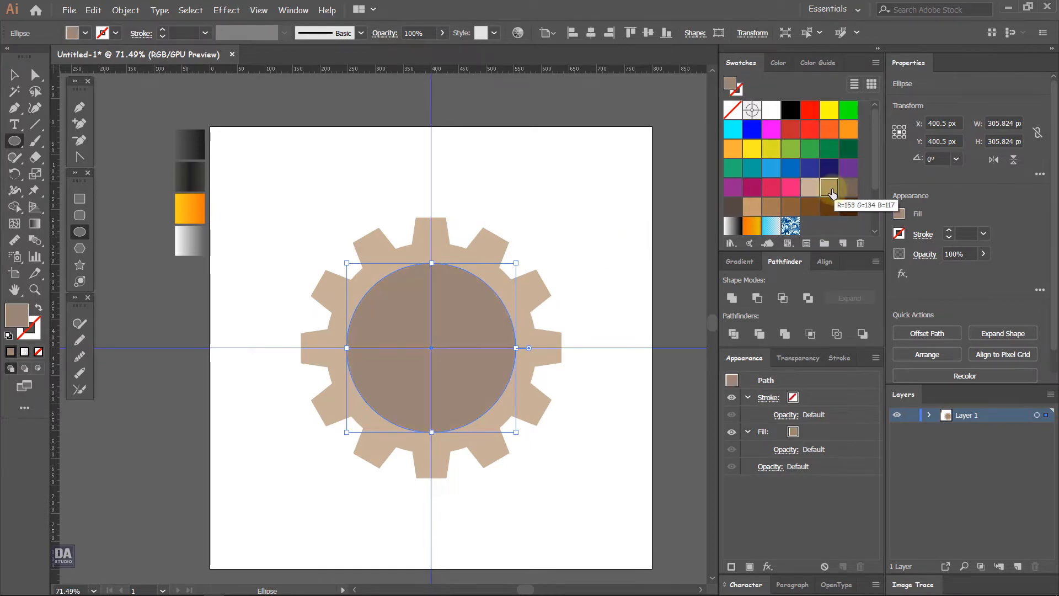
Paste a copy of the circle in front, scale it about its center to about 188 px, and fill it with the darker gray-brown swatch.
{"action": "left_click", "coordinate": [94, 10]}
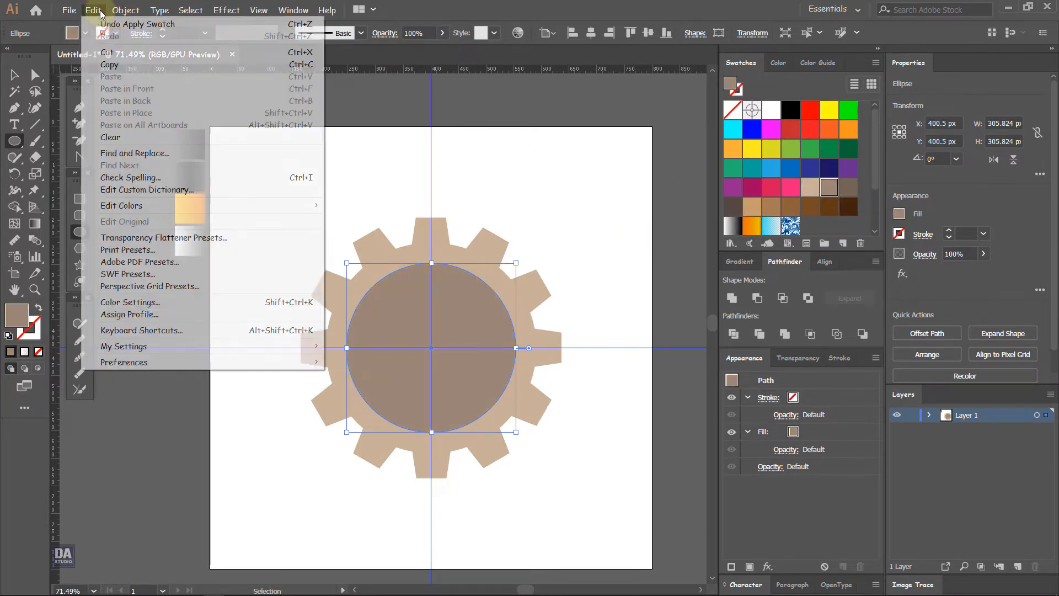
{"action": "left_click", "coordinate": [113, 67]}
{"action": "left_click", "coordinate": [94, 10]}
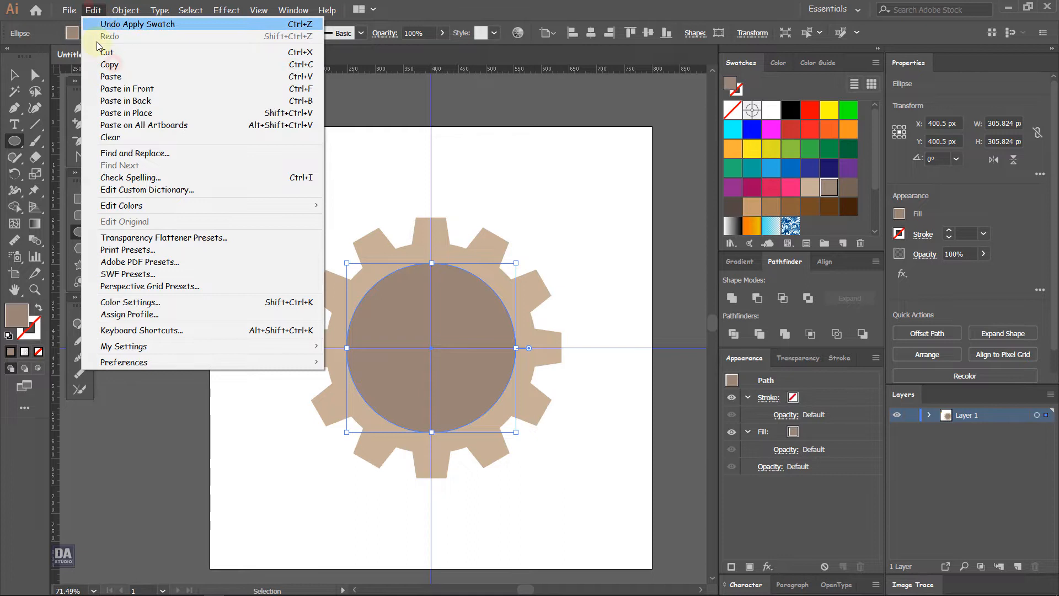
{"action": "left_click", "coordinate": [122, 90]}
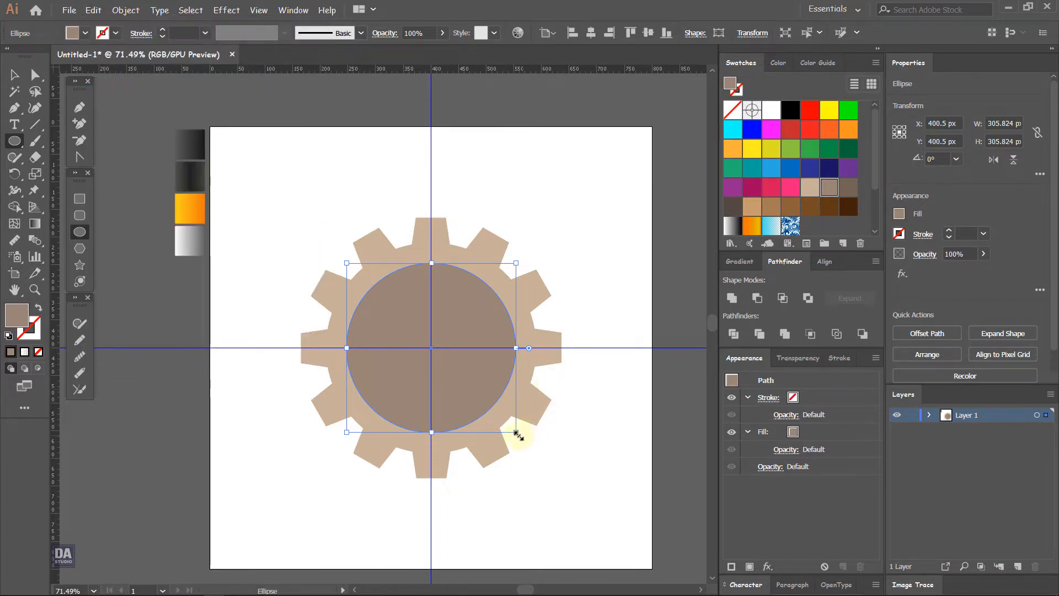
{"action": "left_click_drag", "start_coordinate": [518, 435], "coordinate": [485, 419]}
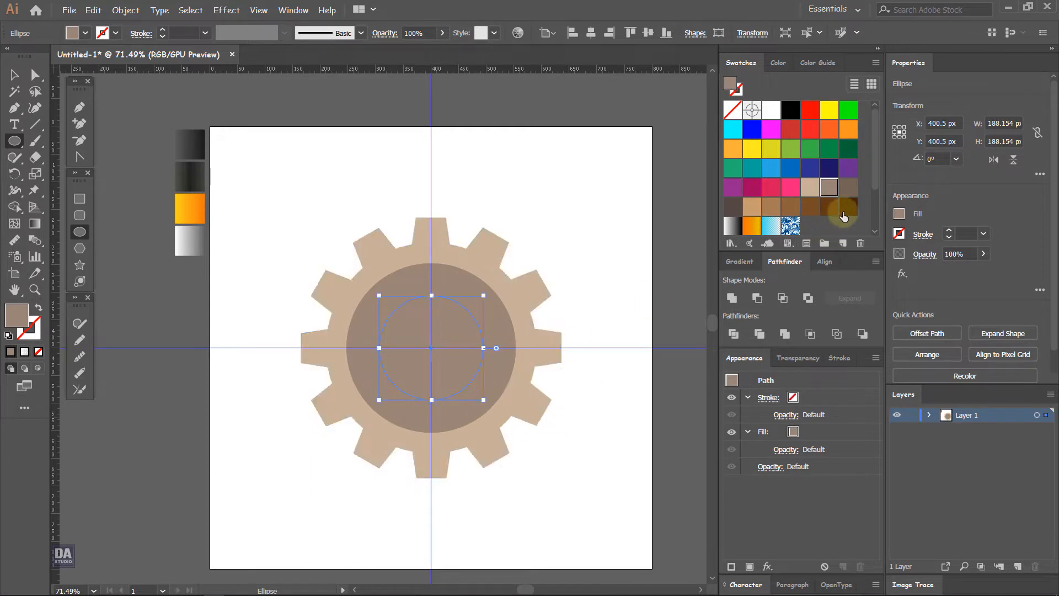
{"action": "left_click", "coordinate": [848, 187]}
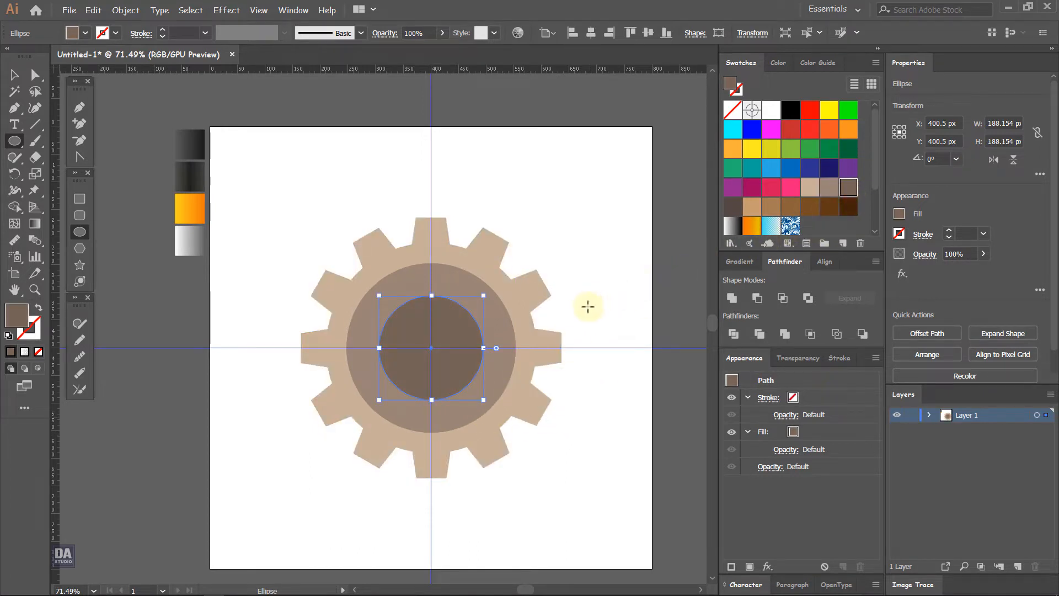
Select both inner circles and apply the Pathfinder Divide operation to them.
{"action": "key", "text": "v"}
{"action": "left_click", "coordinate": [505, 330], "text": "shift"}
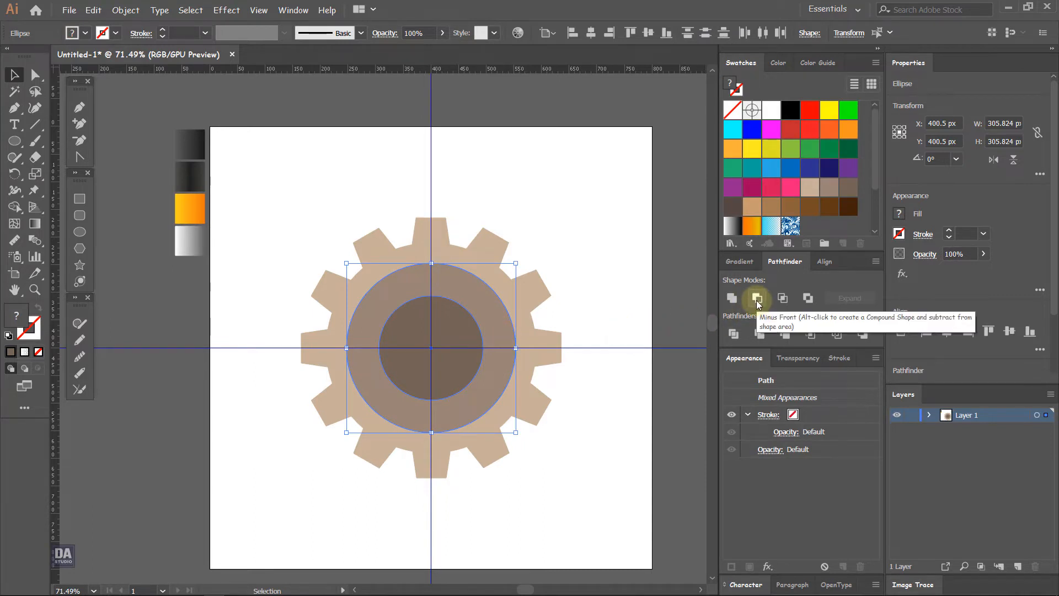
{"action": "left_click", "coordinate": [733, 333]}
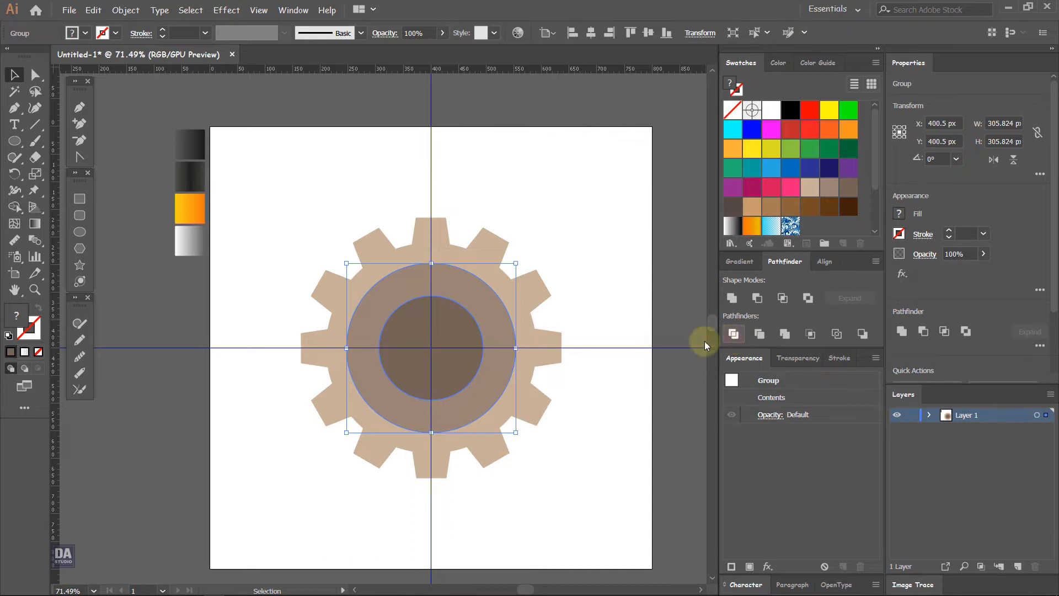
Ungroup the divided inner circles and clear the selection.
{"action": "right_click", "coordinate": [501, 349]}
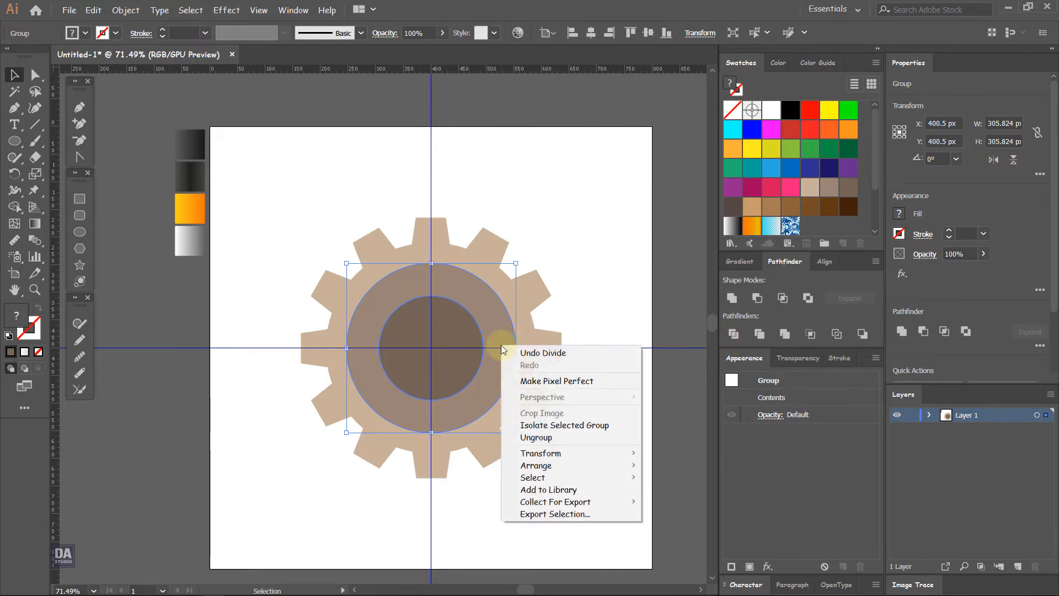
{"action": "left_click", "coordinate": [536, 437]}
{"action": "left_click", "coordinate": [633, 409]}
Try moving the inner circle and the surrounding ring off the gear to check their separation, undoing each move.
{"action": "left_click_drag", "start_coordinate": [450, 375], "coordinate": [582, 399]}
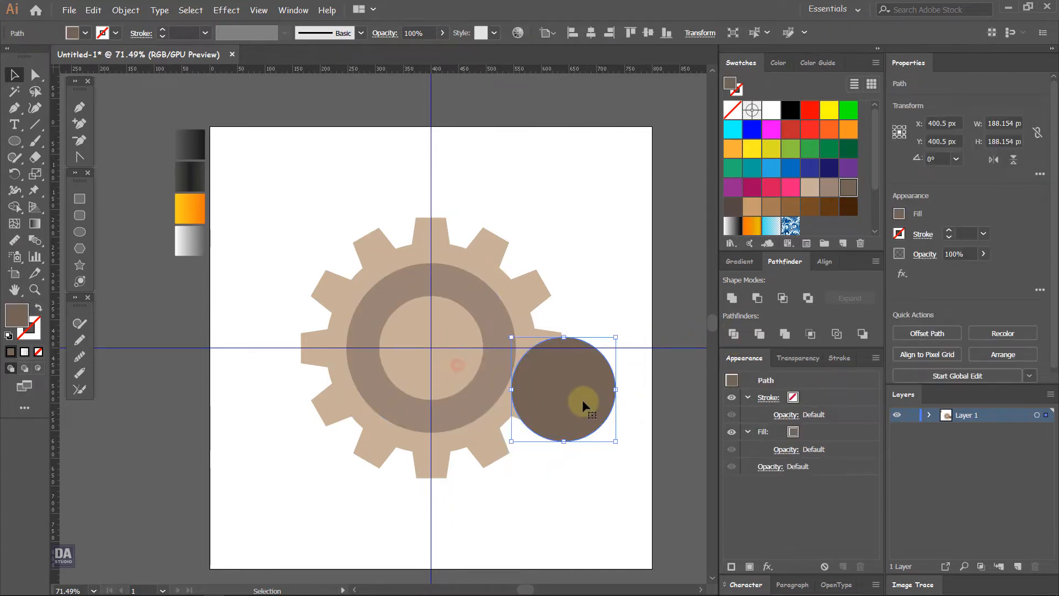
{"action": "key", "text": "ctrl+z"}
{"action": "left_click_drag", "start_coordinate": [498, 313], "coordinate": [558, 281]}
{"action": "key", "text": "ctrl+z"}
{"action": "left_click", "coordinate": [570, 274]}
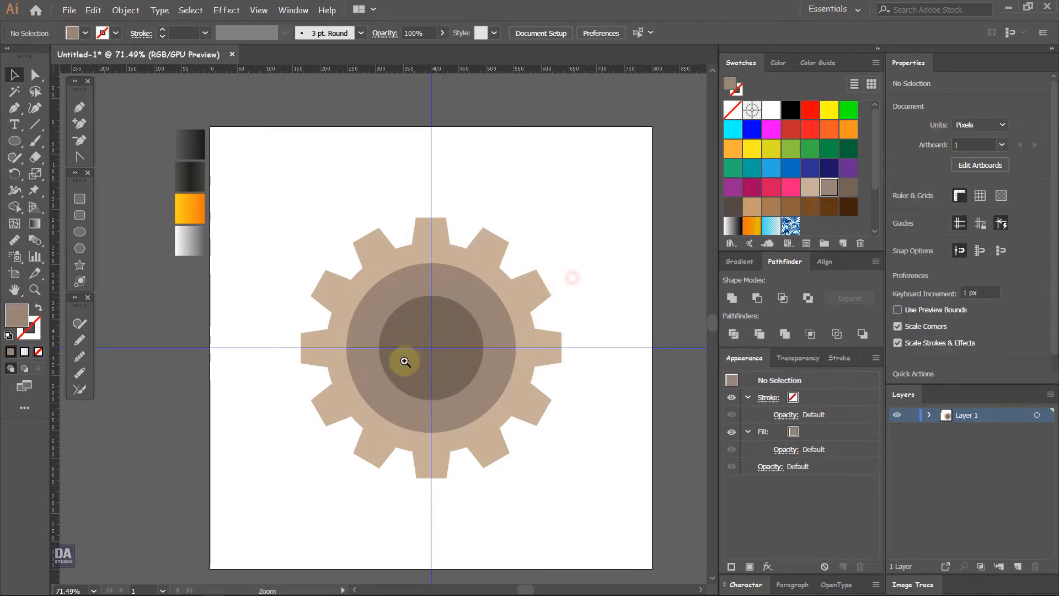
Paste a copy of the inner circle in front, fill it with the dark brown swatch, and scale it about its center to about 108 px.
{"action": "scroll", "coordinate": [425, 347], "scroll_direction": "up", "scroll_amount": 3}
{"action": "left_click", "coordinate": [488, 373]}
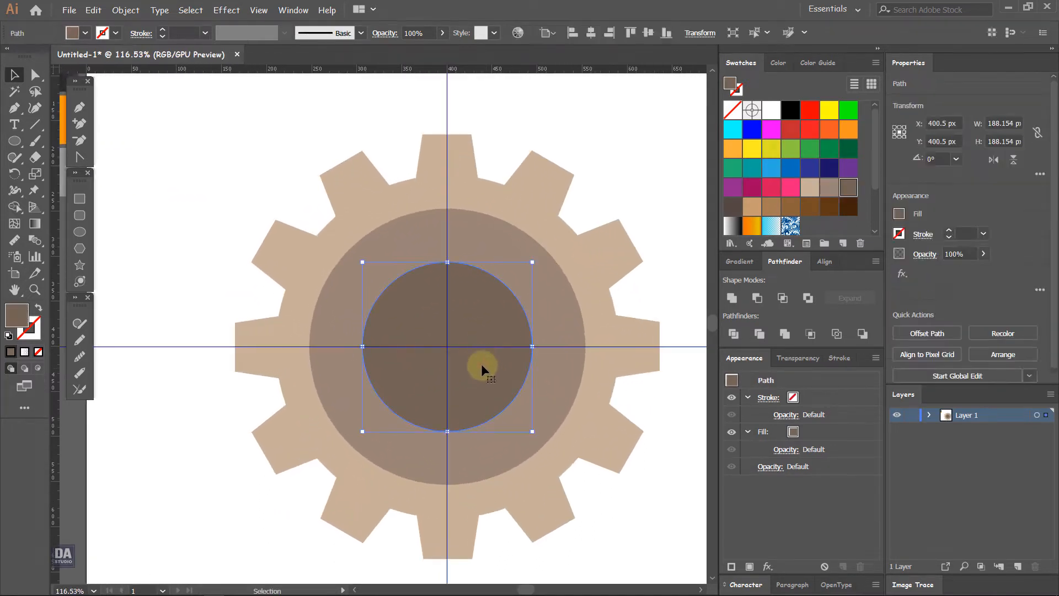
{"action": "left_click", "coordinate": [93, 10]}
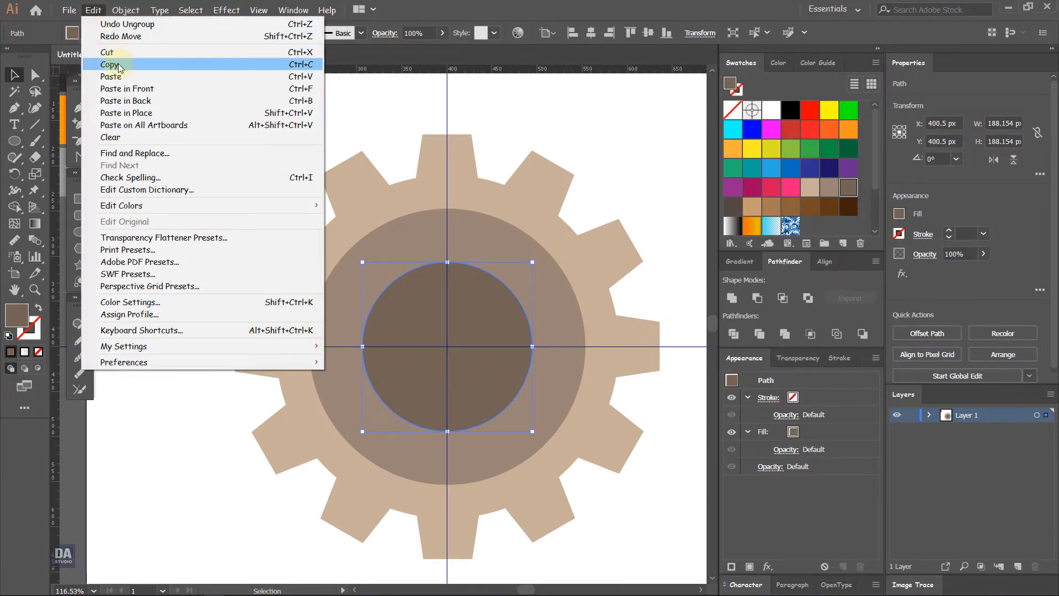
{"action": "left_click", "coordinate": [119, 65]}
{"action": "left_click", "coordinate": [94, 10]}
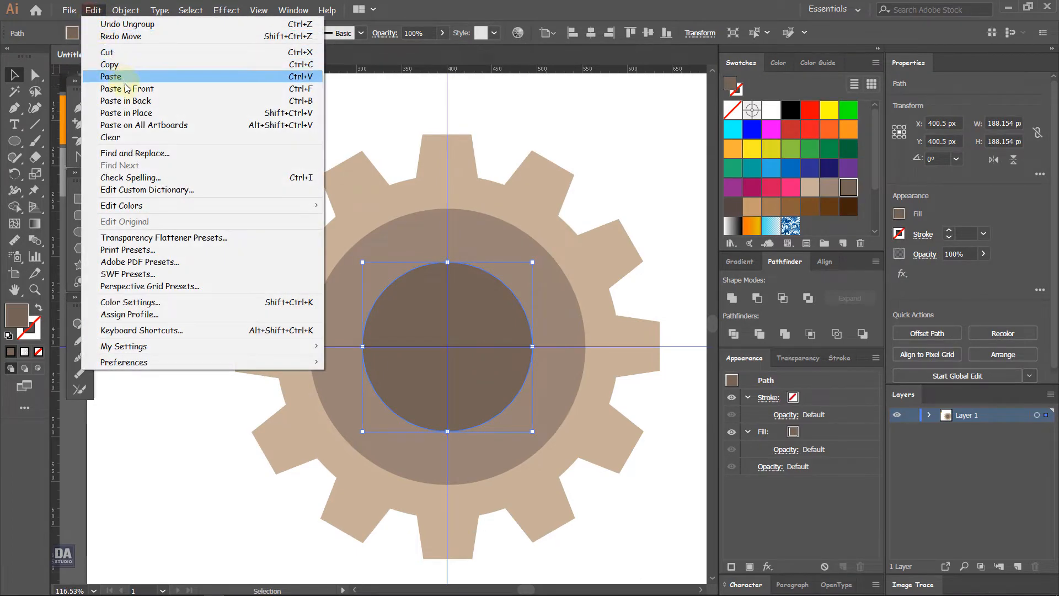
{"action": "left_click", "coordinate": [127, 89]}
{"action": "left_click", "coordinate": [733, 207]}
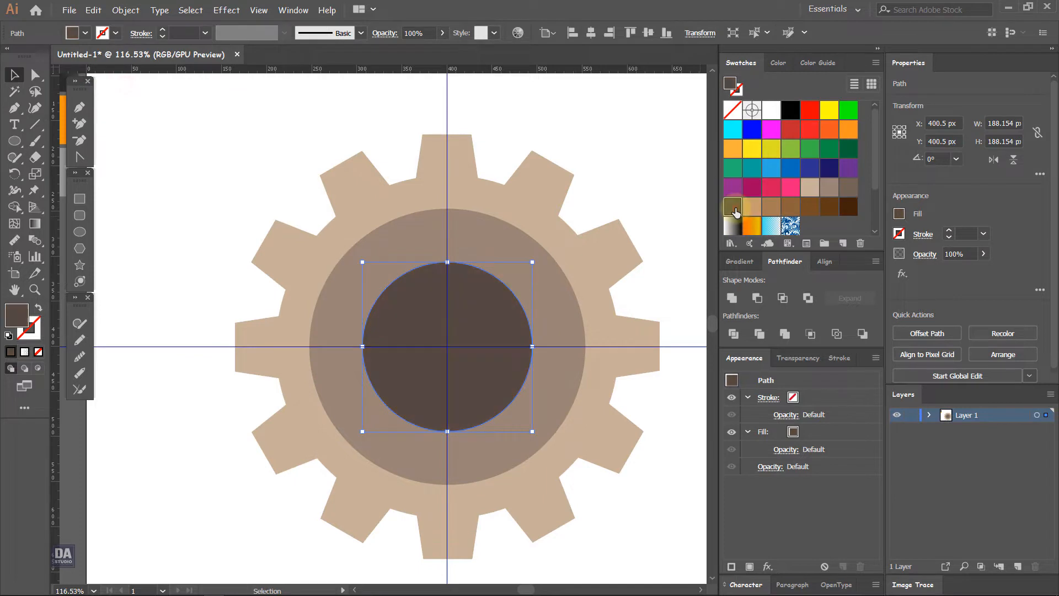
{"action": "key", "text": "a"}
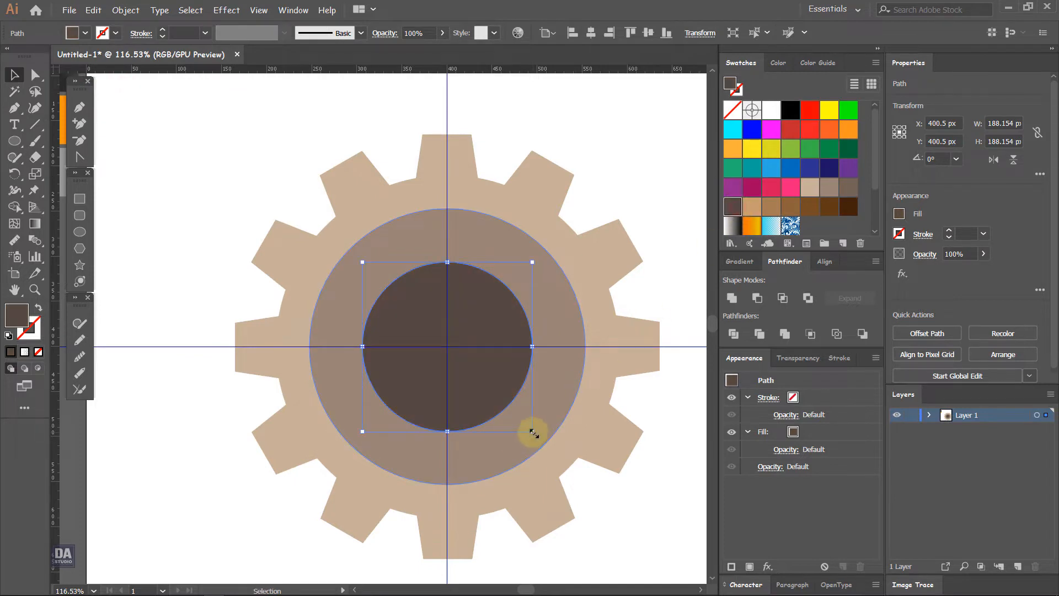
{"action": "left_click_drag", "start_coordinate": [533, 433], "coordinate": [497, 403]}
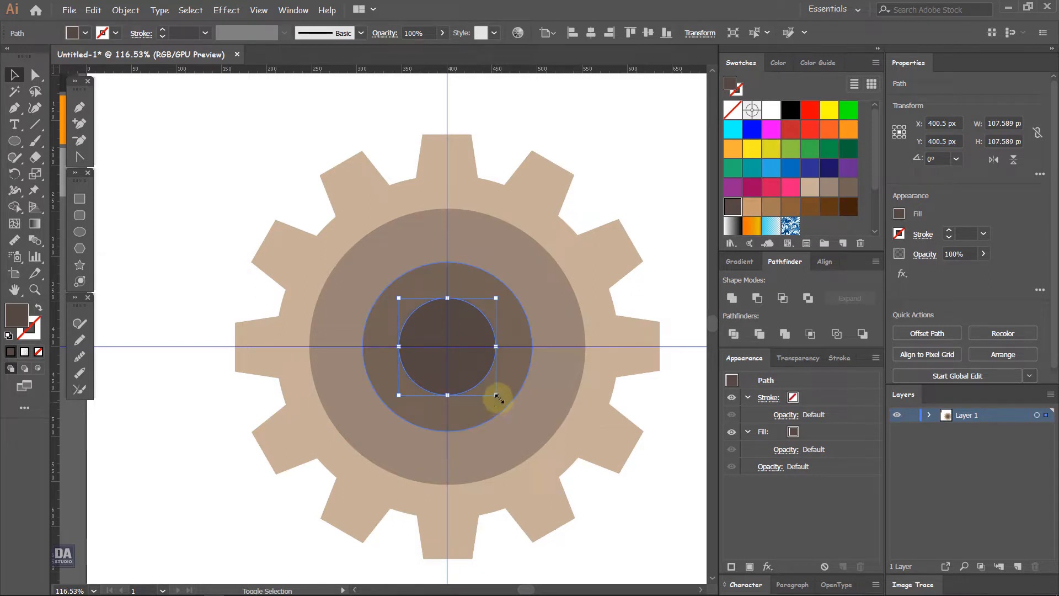
Select the two innermost circles, apply Pathfinder Divide to them, and ungroup the result.
{"action": "left_click", "coordinate": [514, 383], "text": "shift"}
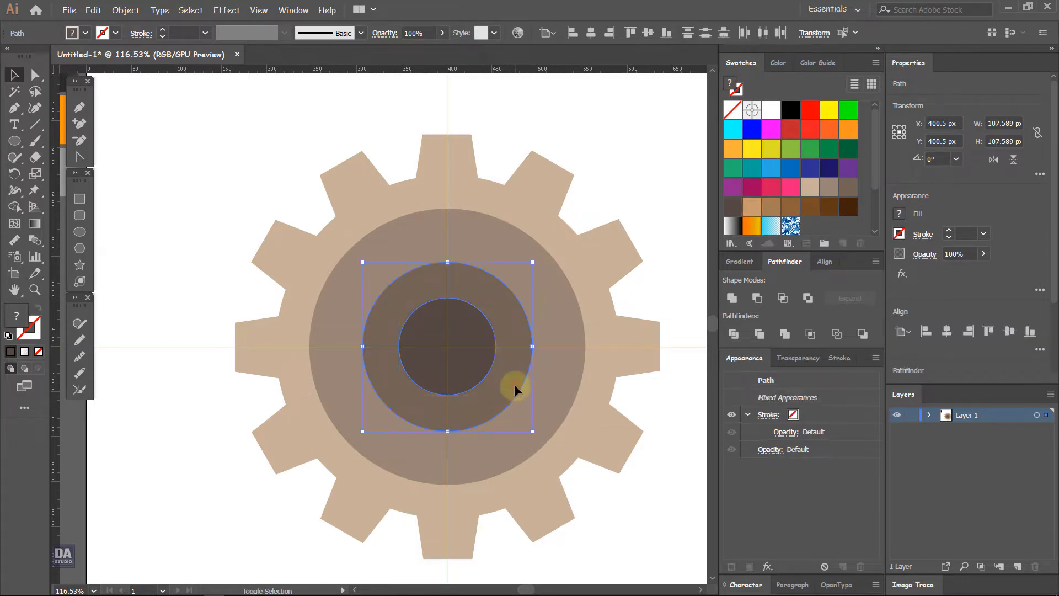
{"action": "left_click", "coordinate": [733, 334]}
{"action": "right_click", "coordinate": [473, 372]}
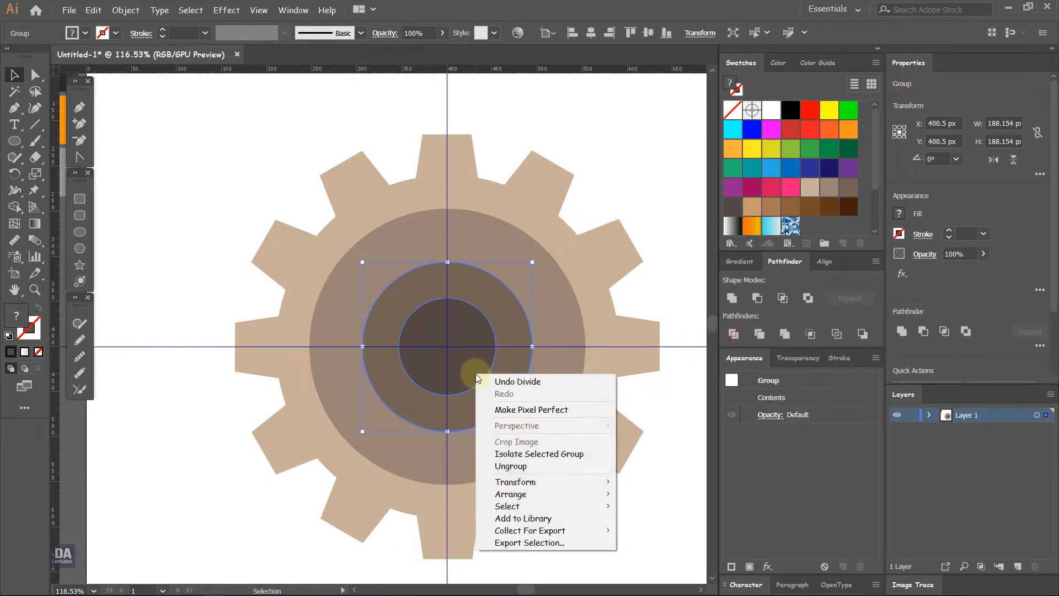
{"action": "left_click", "coordinate": [514, 465]}
{"action": "left_click", "coordinate": [663, 468]}
Delete the vertical and horizontal guides crossing the gear's center.
{"action": "left_click", "coordinate": [462, 320], "text": "ctrl+alt"}
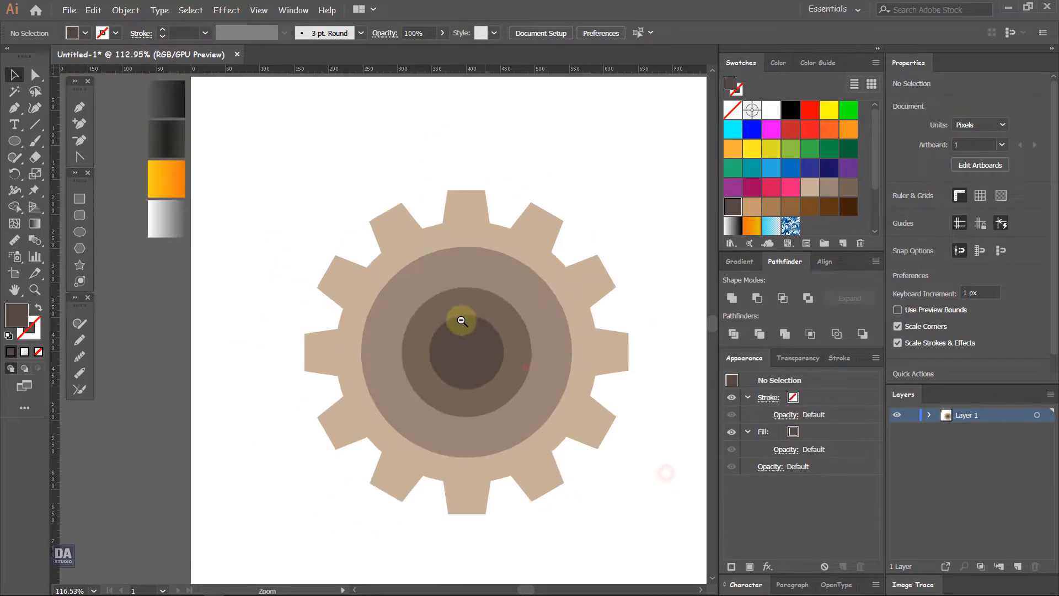
{"action": "left_click_drag", "start_coordinate": [461, 320], "coordinate": [476, 320]}
{"action": "key", "text": "ctrl+semicolon"}
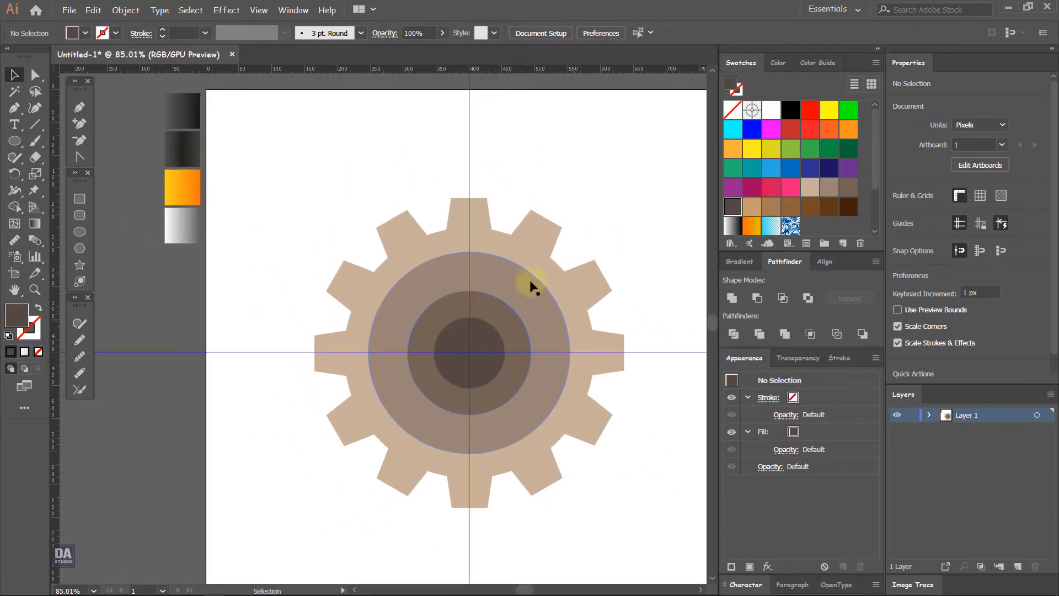
{"action": "left_click_drag", "start_coordinate": [428, 156], "coordinate": [420, 156]}
{"action": "key", "text": "Delete"}
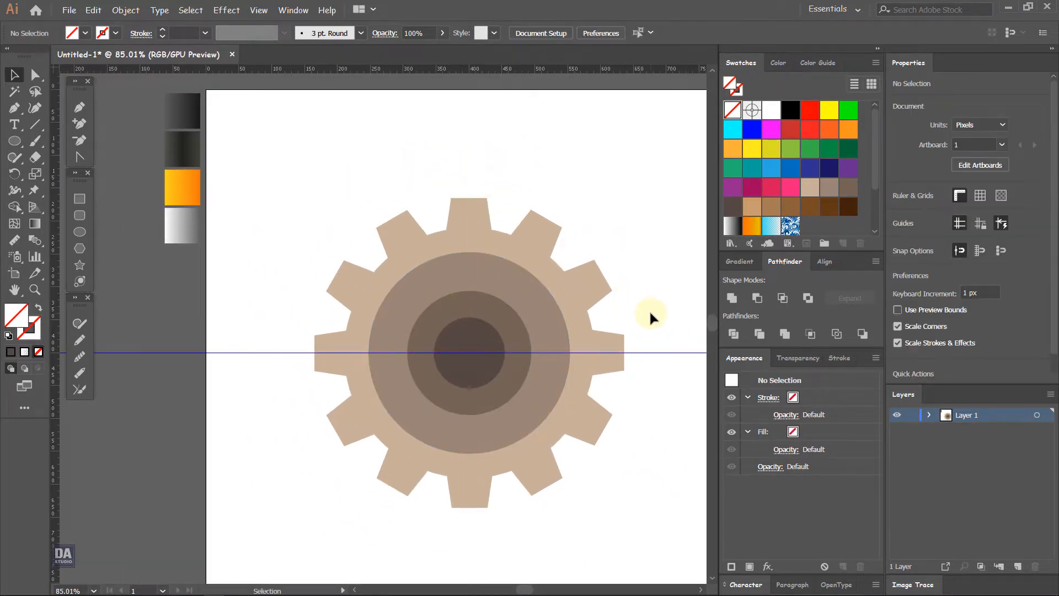
{"action": "left_click_drag", "start_coordinate": [655, 319], "coordinate": [668, 393]}
{"action": "key", "text": "Delete"}
{"action": "left_click_drag", "start_coordinate": [634, 338], "coordinate": [605, 335]}
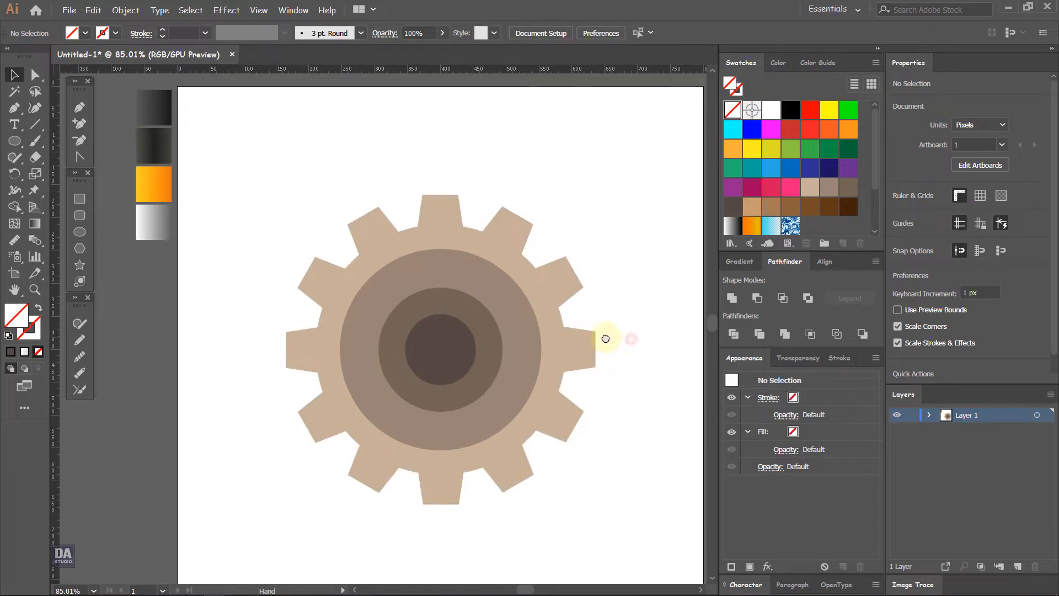
Fill the toothed gear with the topmost dark gray sample gradient and run it vertically from the top tooth to the bottom tooth.
{"action": "left_click", "coordinate": [564, 319]}
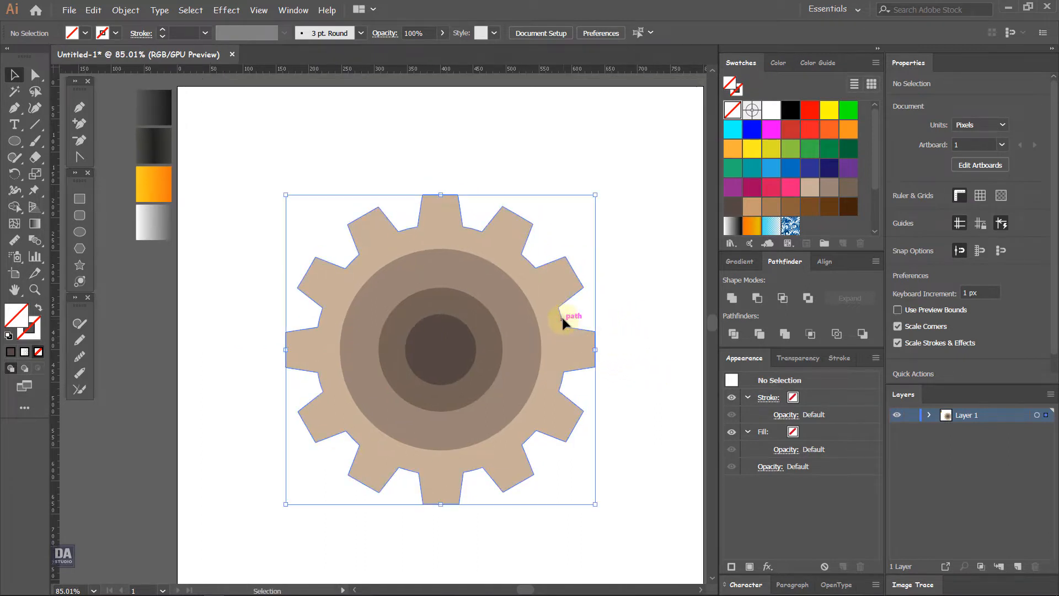
{"action": "left_click", "coordinate": [18, 242]}
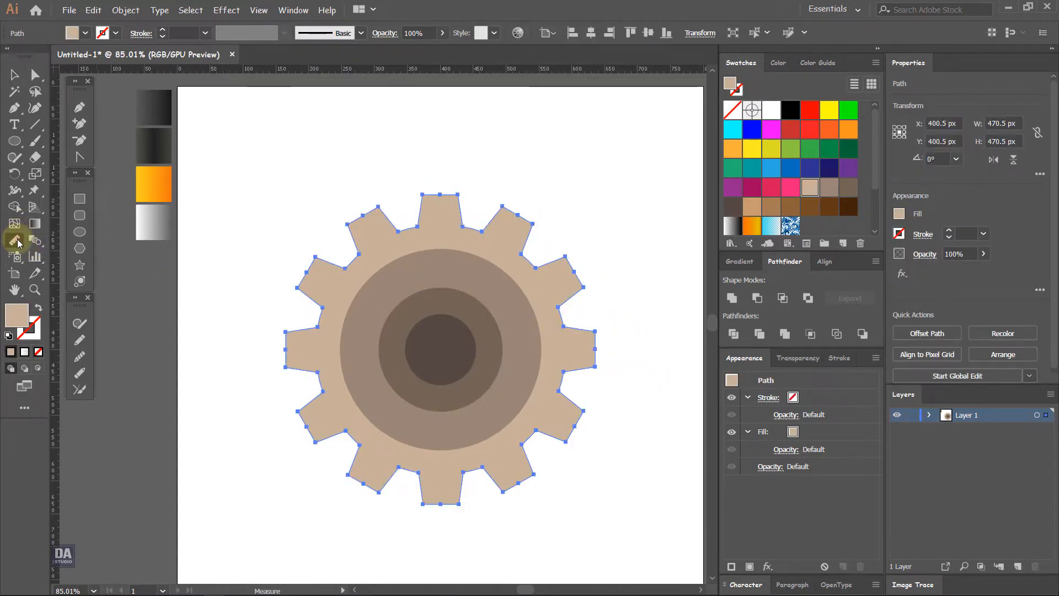
{"action": "left_click", "coordinate": [16, 257]}
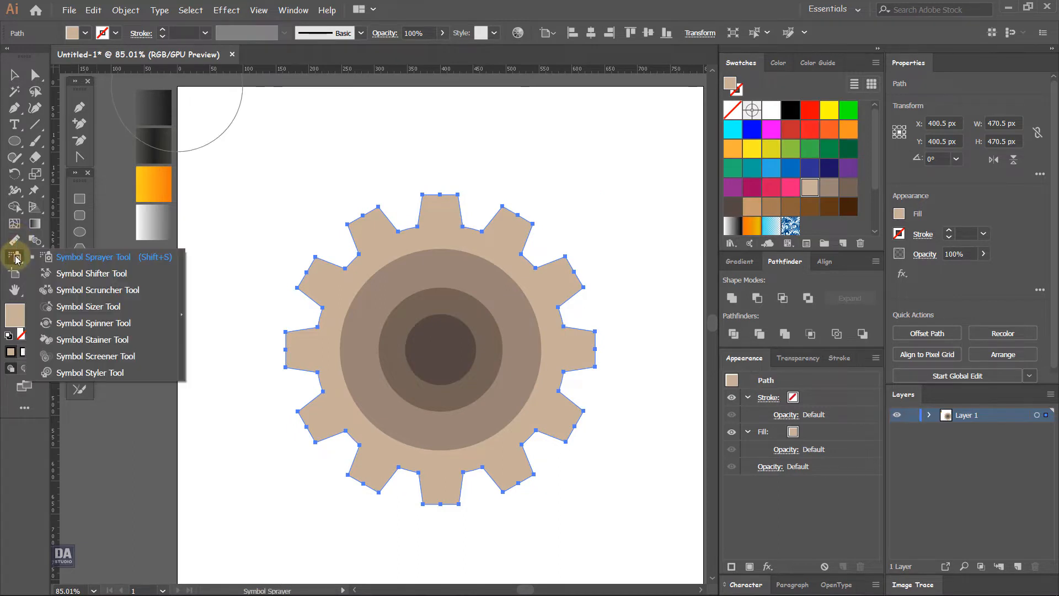
{"action": "left_click", "coordinate": [43, 242]}
{"action": "left_click", "coordinate": [55, 245]}
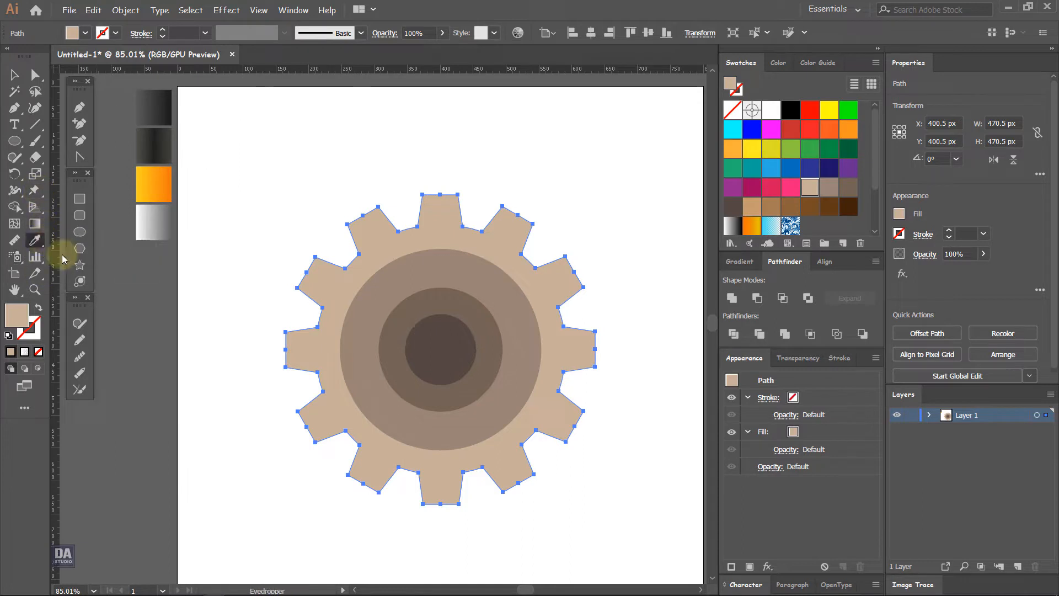
{"action": "left_click", "coordinate": [173, 106]}
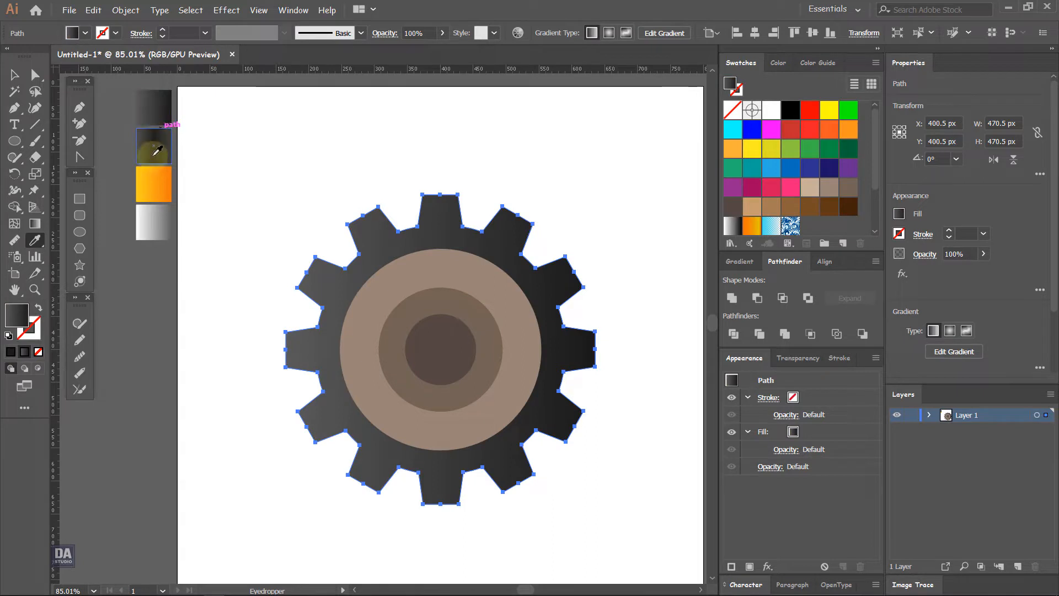
{"action": "left_click", "coordinate": [35, 223]}
{"action": "mouse_move", "coordinate": [443, 201]}
{"action": "left_mouse_down"}
{"action": "mouse_move", "coordinate": [439, 380]}
{"action": "mouse_move", "coordinate": [453, 509]}
{"action": "left_mouse_up"}
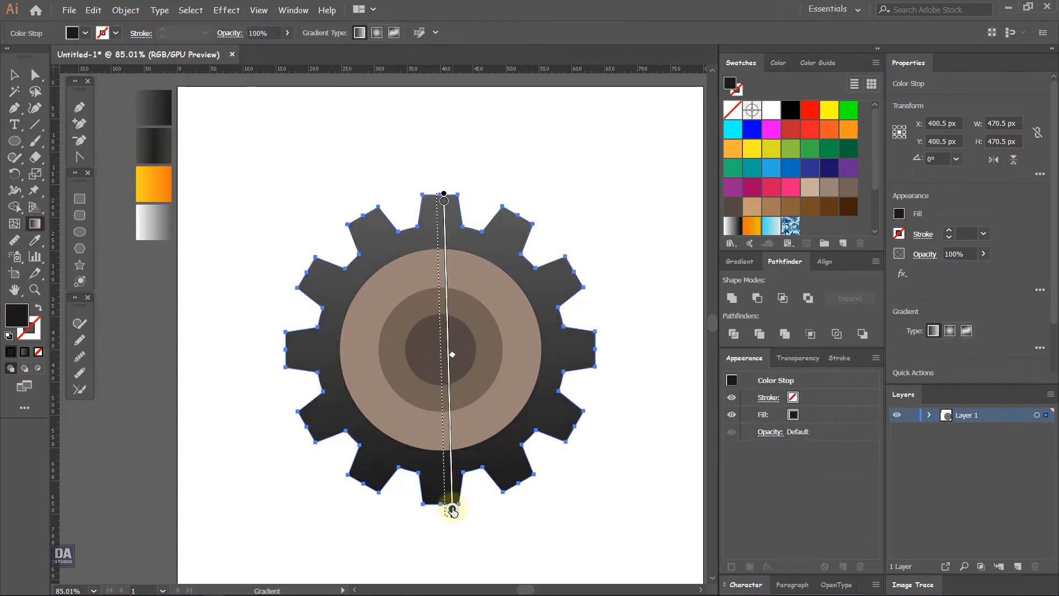
Fill the outer ring with the yellow-orange sample gradient and run it vertically, from yellow at the top to orange at the bottom.
{"action": "key", "text": "v"}
{"action": "left_click", "coordinate": [369, 393]}
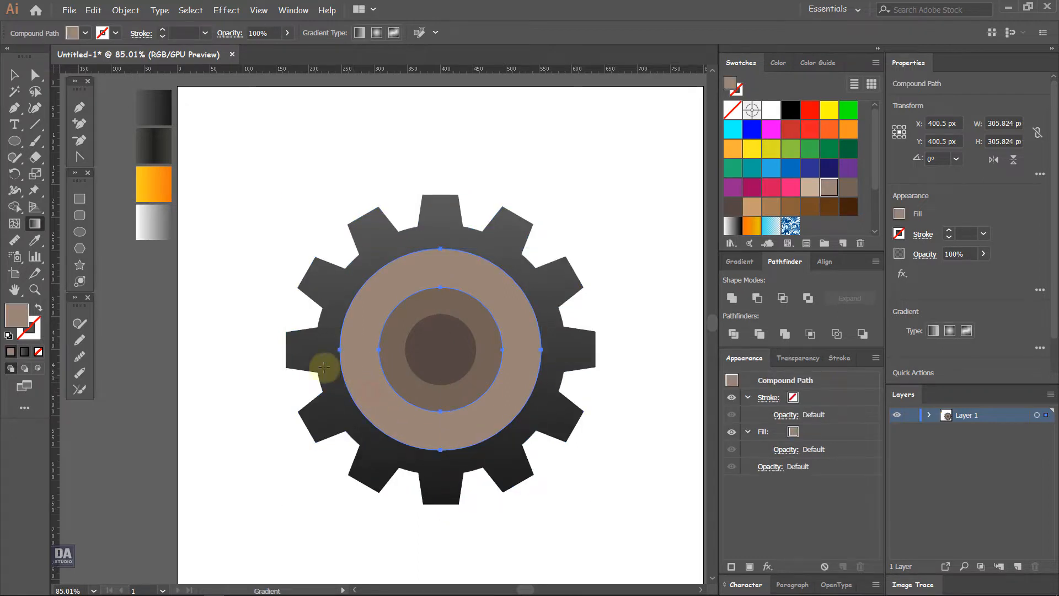
{"action": "left_click", "coordinate": [35, 240]}
{"action": "left_click", "coordinate": [154, 184]}
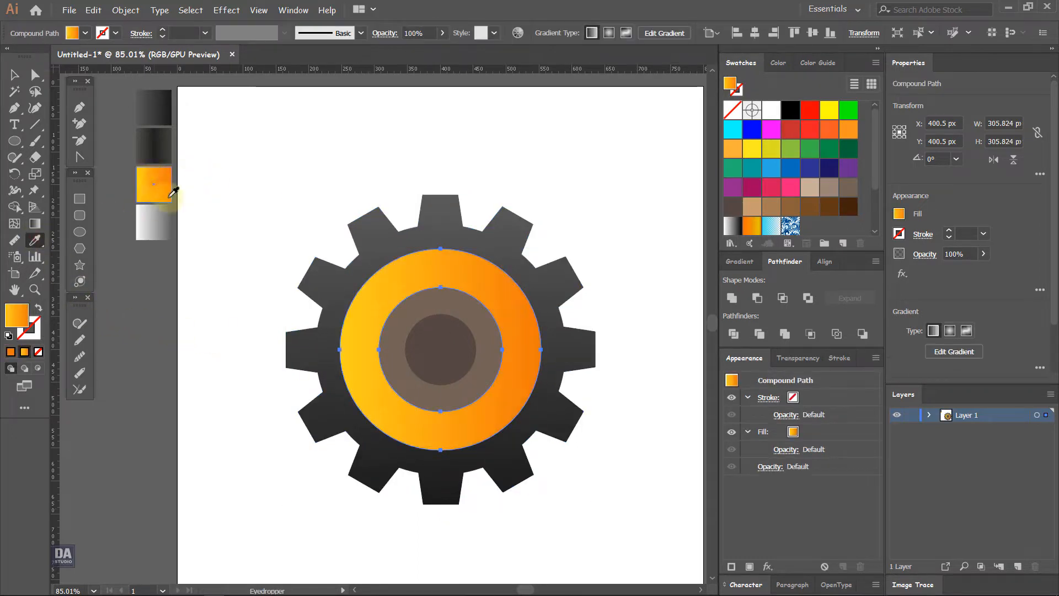
{"action": "key", "text": "g"}
{"action": "left_click_drag", "start_coordinate": [442, 241], "coordinate": [447, 451]}
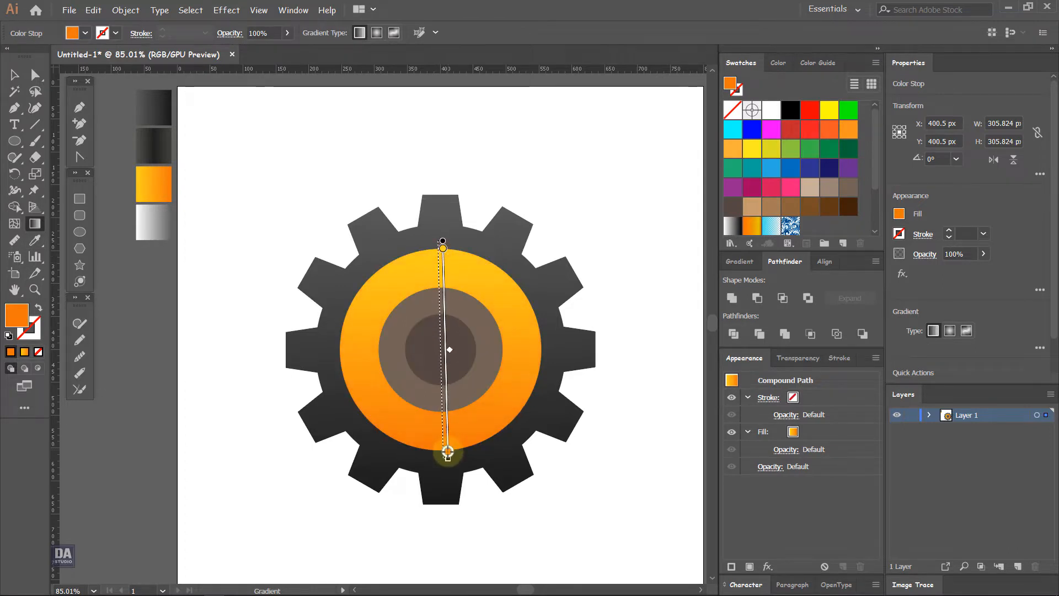
Fill the next inner ring with the second dark sample gradient and run it vertically across the ring.
{"action": "left_click", "coordinate": [419, 392]}
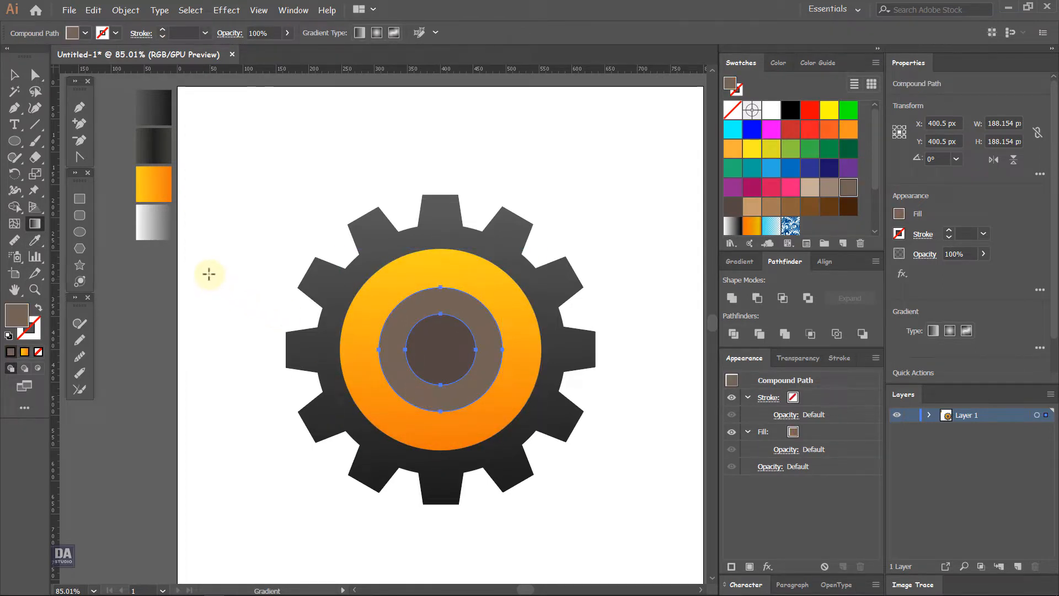
{"action": "key", "text": "i"}
{"action": "left_click", "coordinate": [157, 149]}
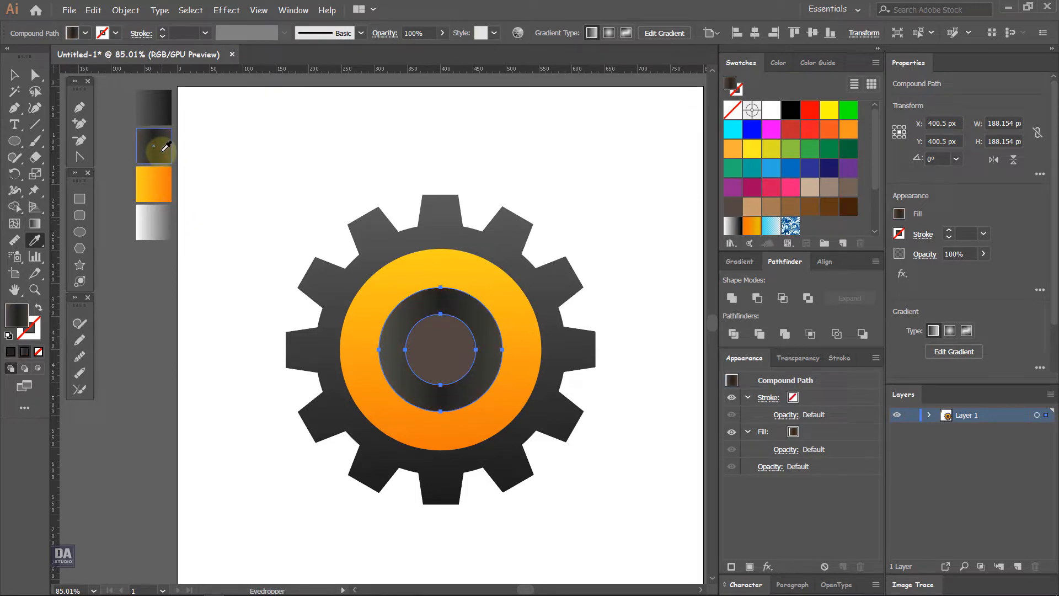
{"action": "key", "text": "g"}
{"action": "mouse_move", "coordinate": [443, 282]}
{"action": "left_mouse_down"}
{"action": "mouse_move", "coordinate": [446, 420]}
{"action": "mouse_move", "coordinate": [448, 397]}
{"action": "left_mouse_up"}
{"action": "left_click_drag", "start_coordinate": [446, 325], "coordinate": [447, 313]}
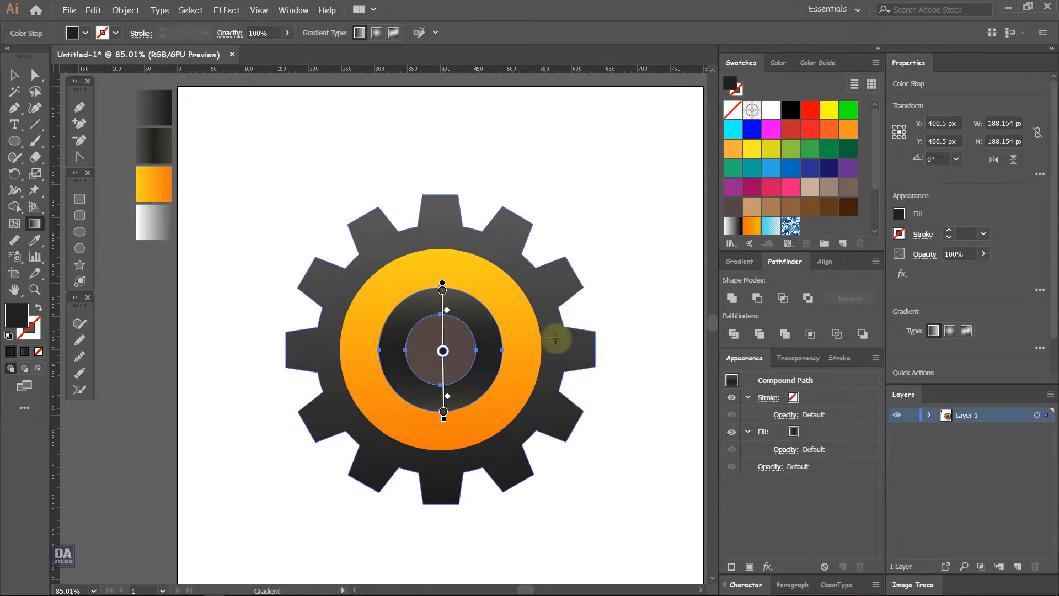
{"action": "left_click", "coordinate": [620, 324], "text": "ctrl"}
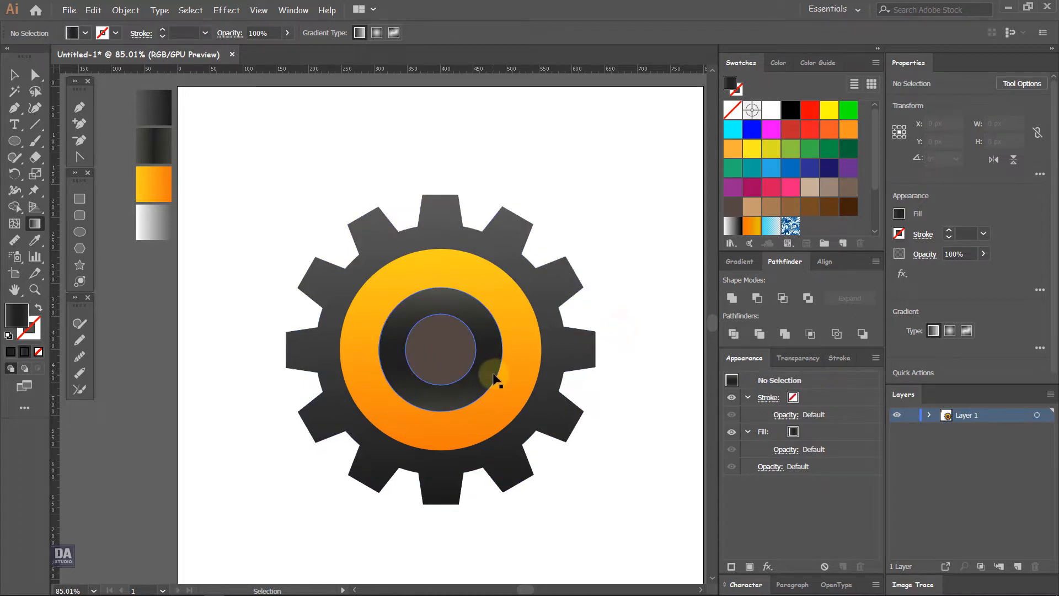
Select the center circle with the dark ring around it and scale both about their center to about 200 px wide overall.
{"action": "left_click", "coordinate": [452, 368], "text": "ctrl"}
{"action": "left_click", "coordinate": [452, 401], "text": "shift"}
{"action": "key", "text": "ctrl+z"}
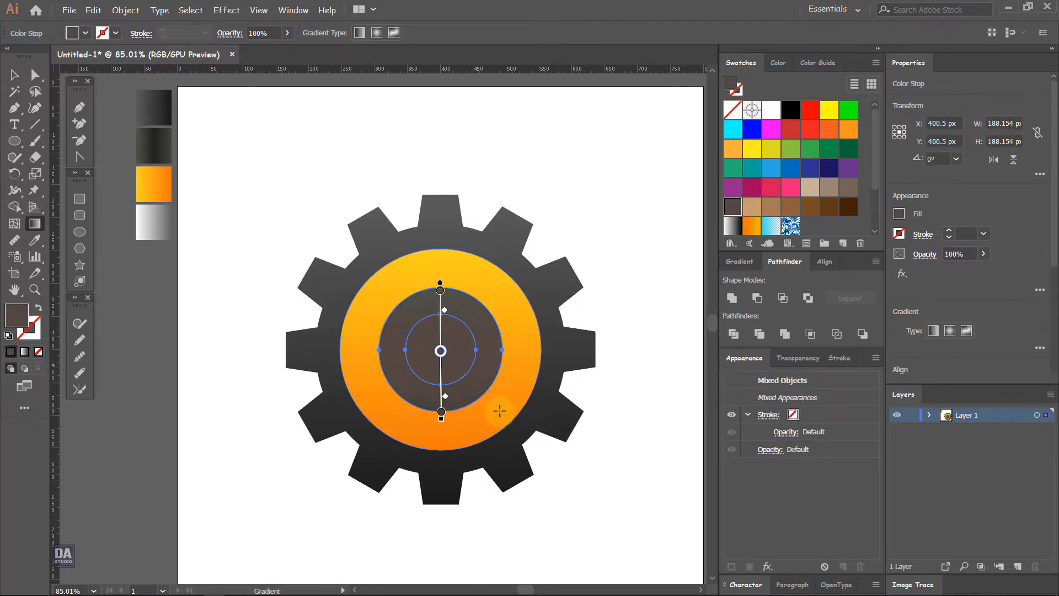
{"action": "key", "text": "v"}
{"action": "left_click_drag", "start_coordinate": [502, 412], "coordinate": [503, 420]}
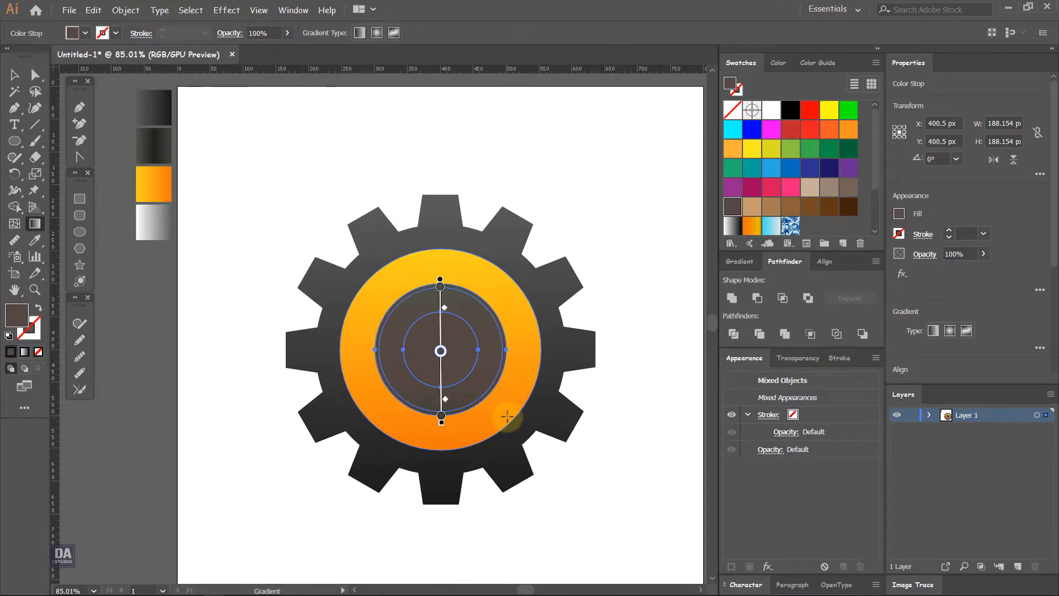
{"action": "left_click", "coordinate": [616, 395]}
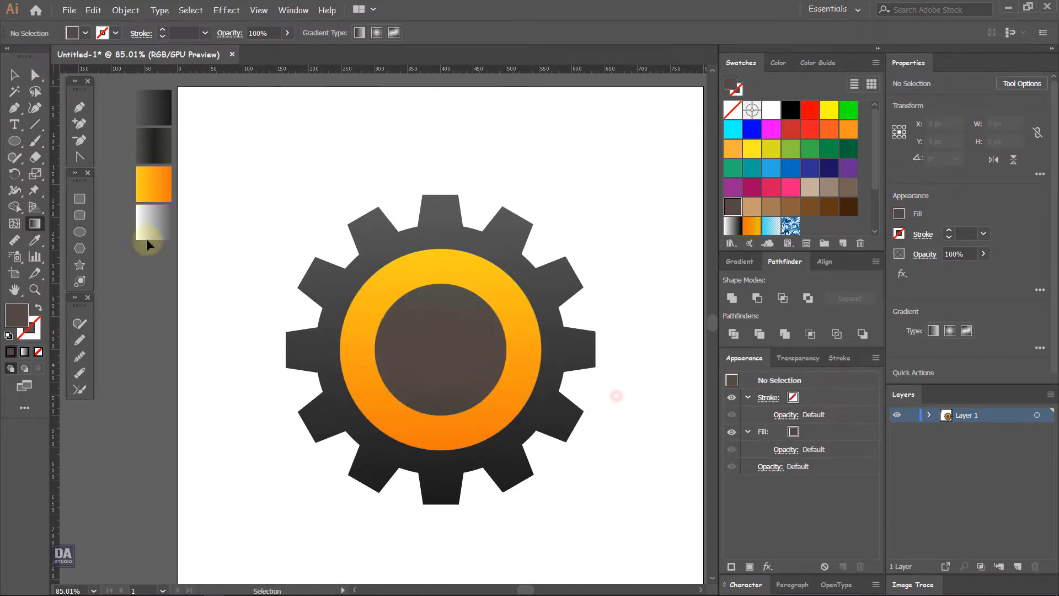
Select the ring around the center circle and reapply the second dark sample gradient to it.
{"action": "left_click", "coordinate": [431, 407]}
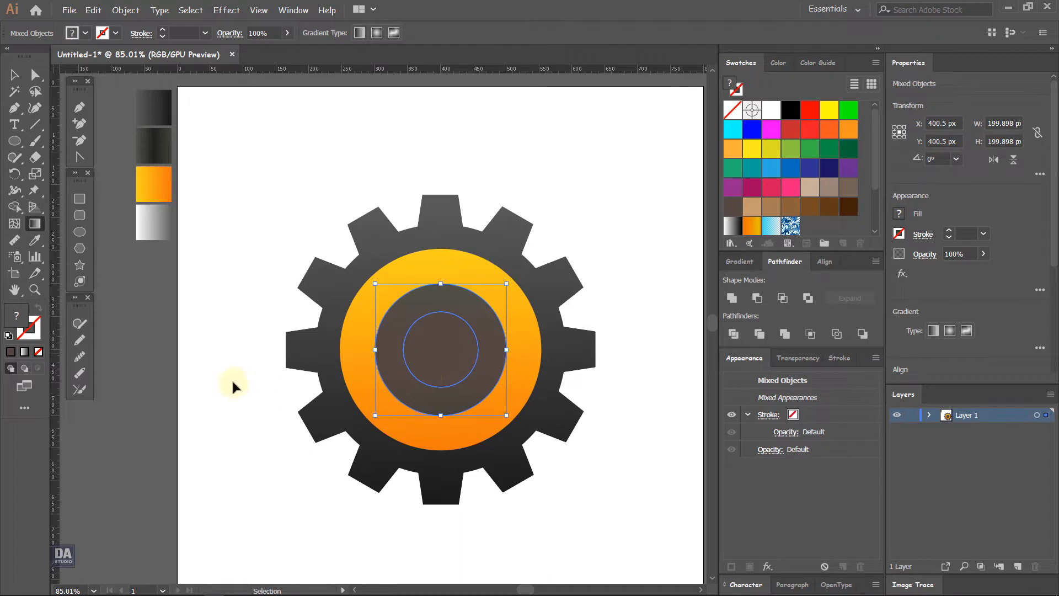
{"action": "left_click", "coordinate": [142, 375]}
{"action": "left_click", "coordinate": [412, 391]}
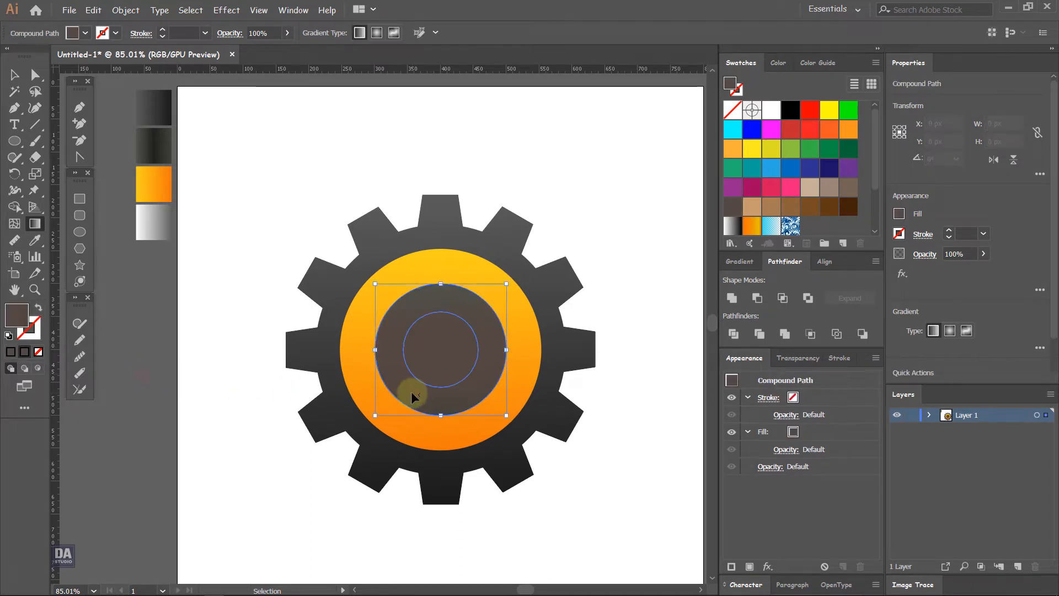
{"action": "key", "text": "g"}
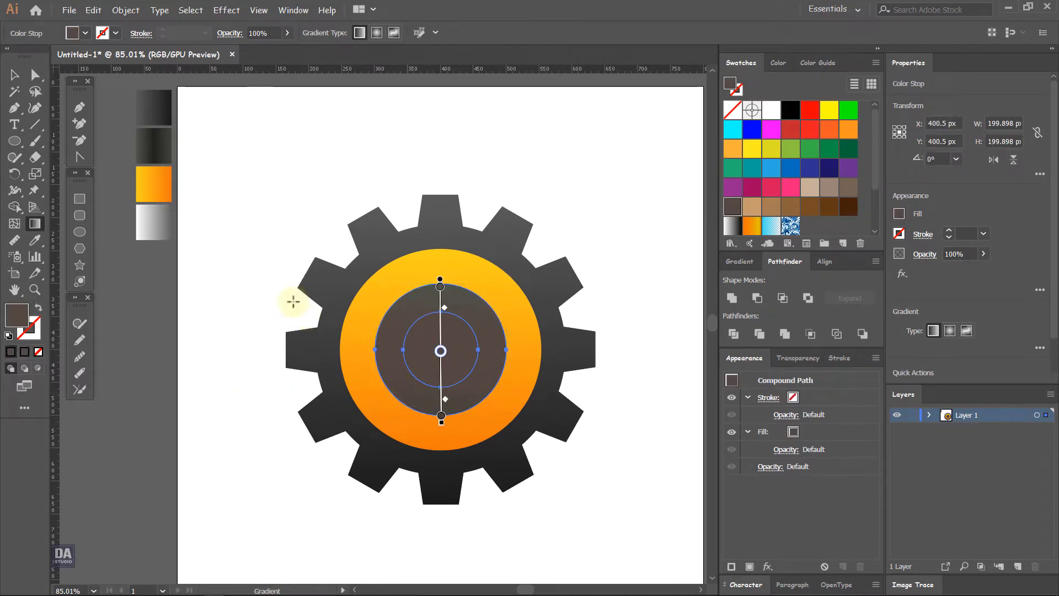
{"action": "key", "text": "i"}
{"action": "left_click", "coordinate": [155, 149]}
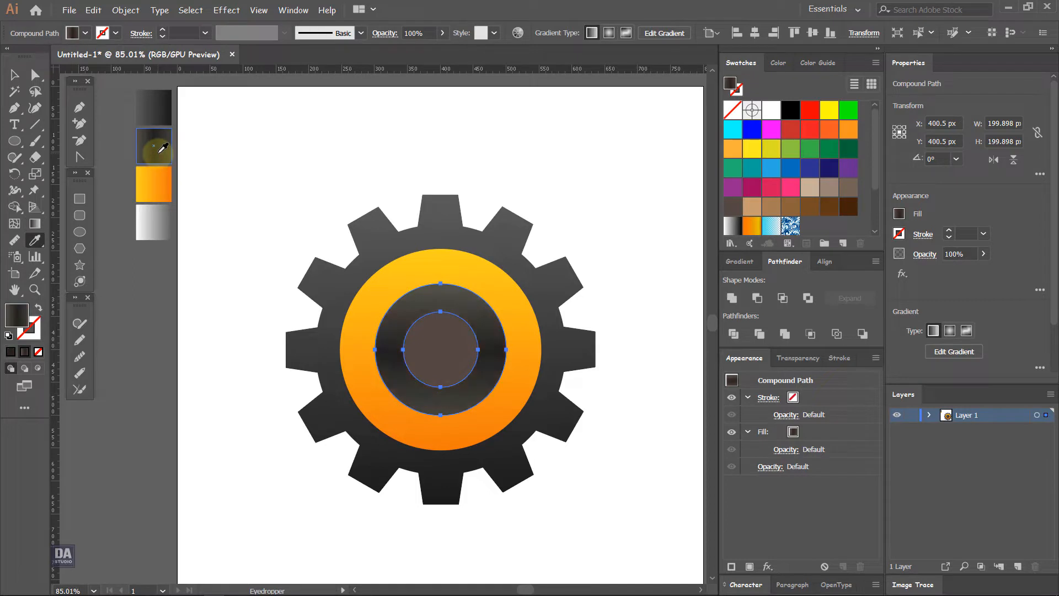
Move the two gradient midpoints of the dark ring outward toward their end stops to widen its dark middle band.
{"action": "left_click", "coordinate": [35, 229]}
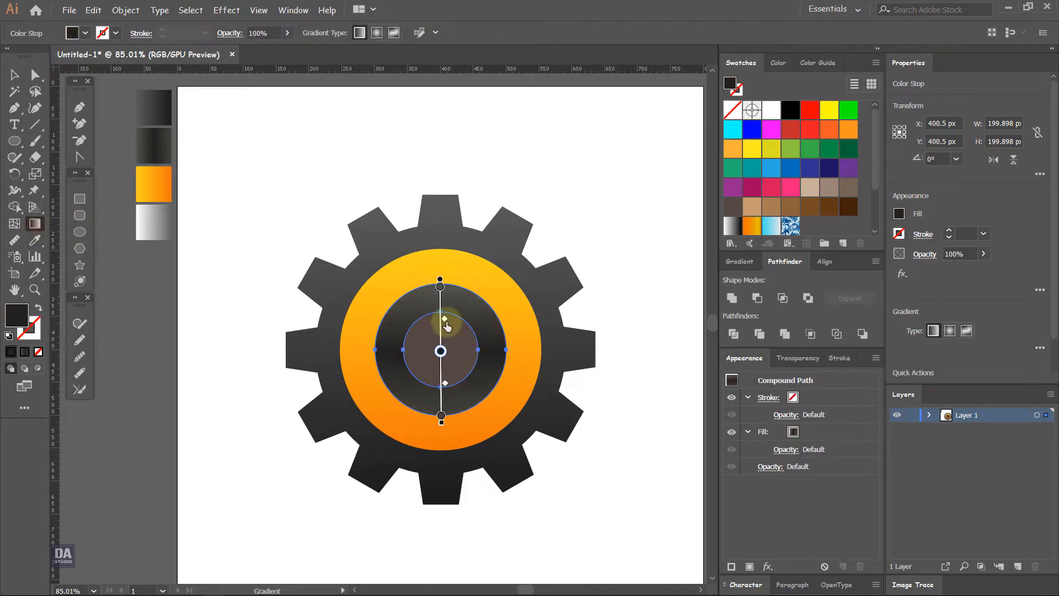
{"action": "left_click_drag", "start_coordinate": [444, 317], "coordinate": [444, 305]}
{"action": "left_click_drag", "start_coordinate": [444, 382], "coordinate": [446, 398]}
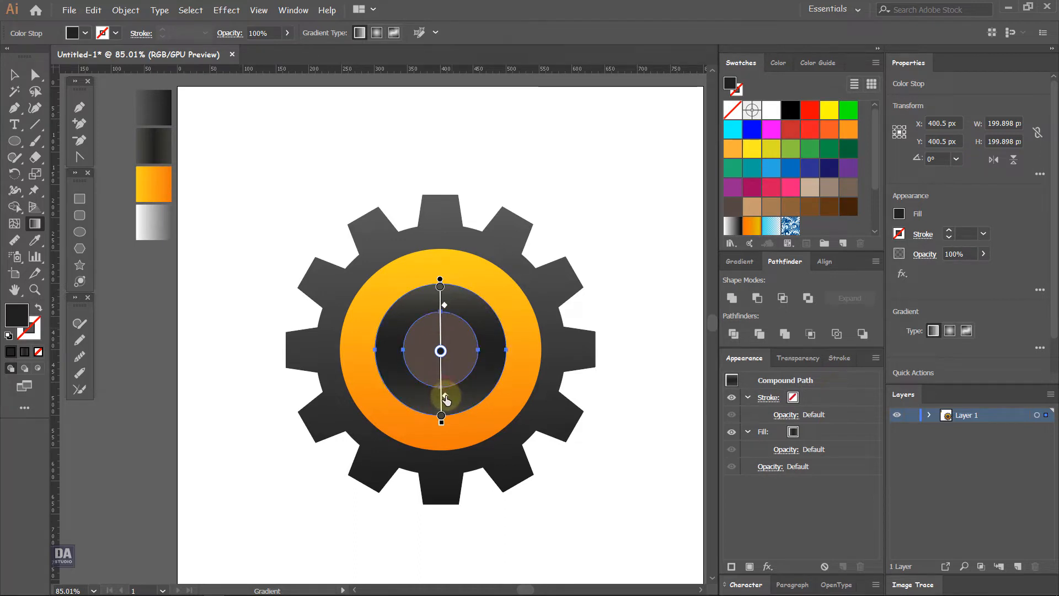
{"action": "left_click", "coordinate": [642, 381], "text": "ctrl"}
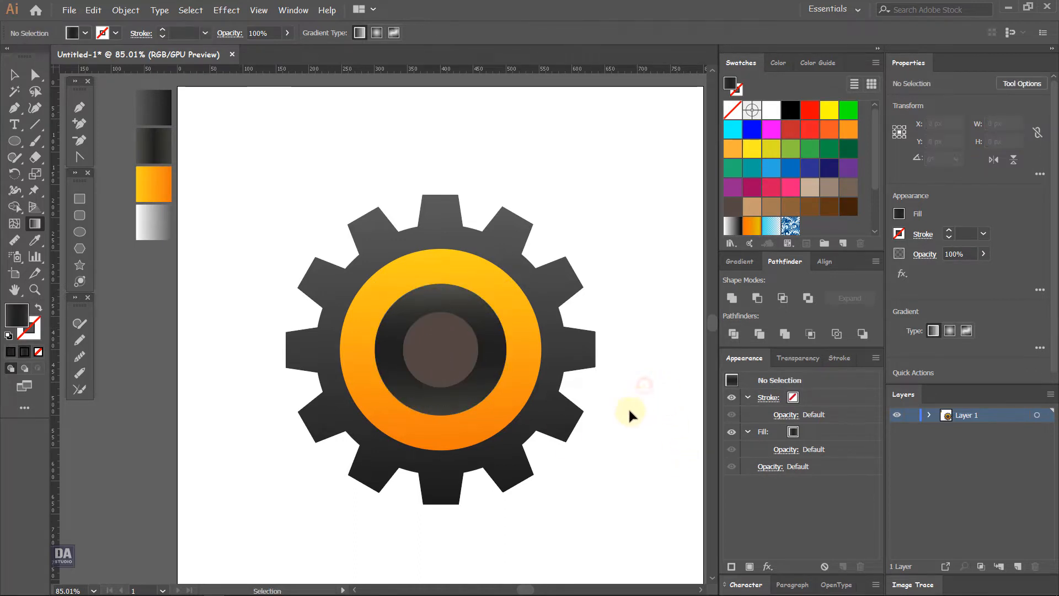
Fill the center circle with the dark gradient and reduce it to two stops, with the darkest stop at 0%.
{"action": "scroll", "coordinate": [422, 350], "scroll_direction": "up", "scroll_amount": 2}
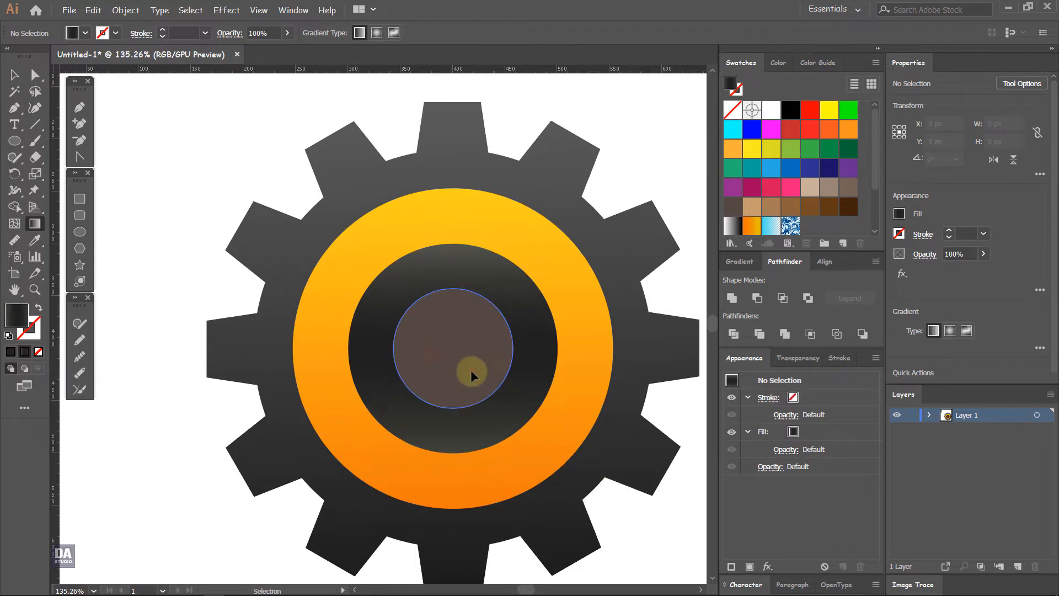
{"action": "left_click", "coordinate": [471, 369], "text": "ctrl"}
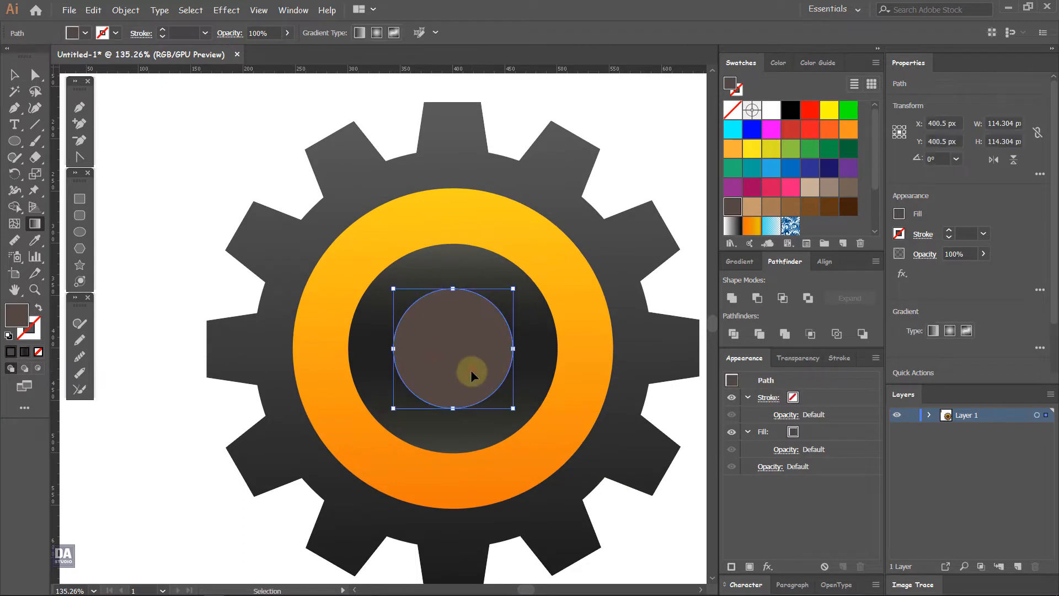
{"action": "left_click", "coordinate": [741, 262]}
{"action": "left_click", "coordinate": [733, 287]}
{"action": "left_click", "coordinate": [793, 374]}
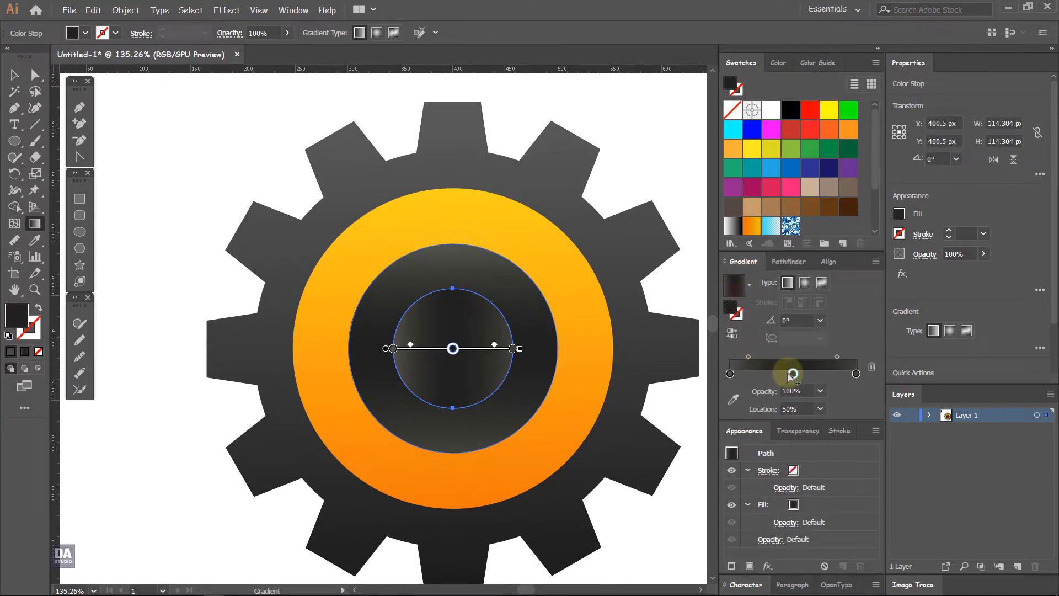
{"action": "left_click_drag", "start_coordinate": [733, 397], "coordinate": [734, 408]}
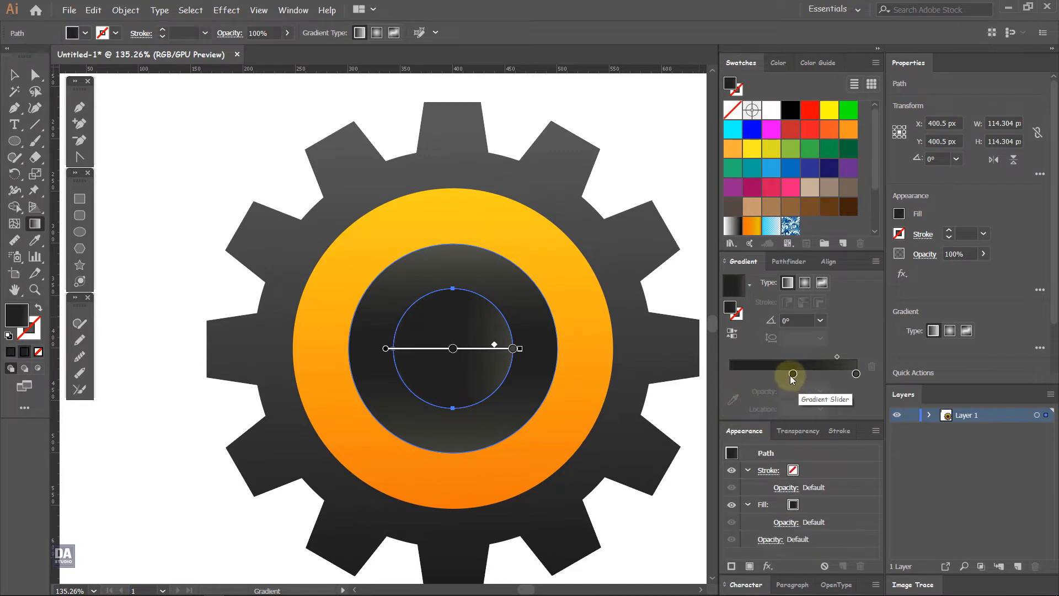
{"action": "left_click_drag", "start_coordinate": [793, 373], "coordinate": [678, 373]}
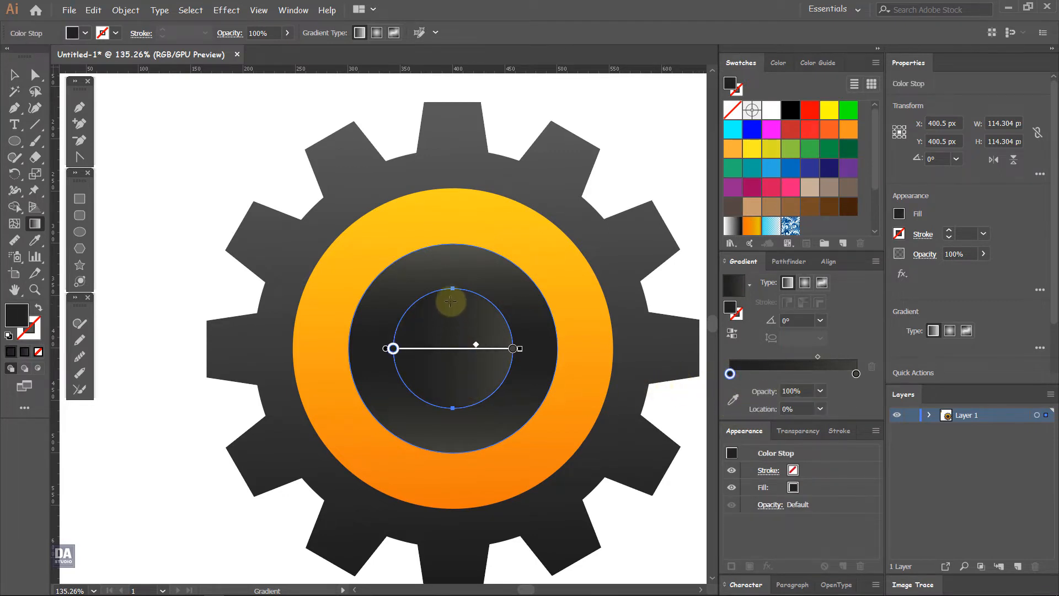
Run the center circle's gradient vertically, darkest at the top, and extend both ends slightly beyond the circle.
{"action": "mouse_move", "coordinate": [452, 289]}
{"action": "left_mouse_down"}
{"action": "mouse_move", "coordinate": [456, 426]}
{"action": "mouse_move", "coordinate": [455, 416]}
{"action": "left_mouse_up"}
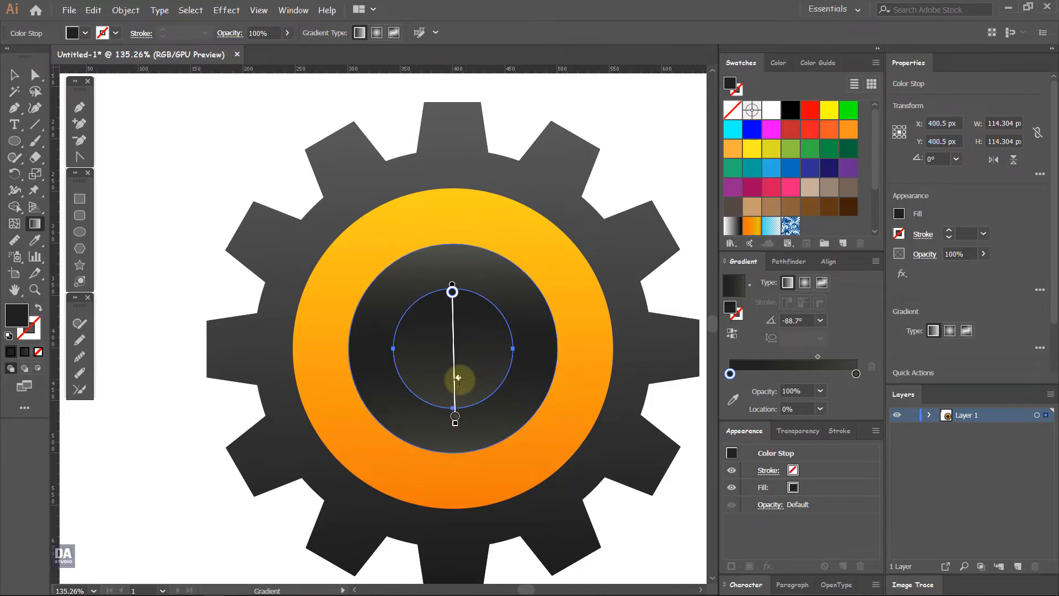
{"action": "left_click_drag", "start_coordinate": [458, 378], "coordinate": [459, 377]}
{"action": "left_click", "coordinate": [453, 289]}
{"action": "left_click_drag", "start_coordinate": [452, 285], "coordinate": [452, 271]}
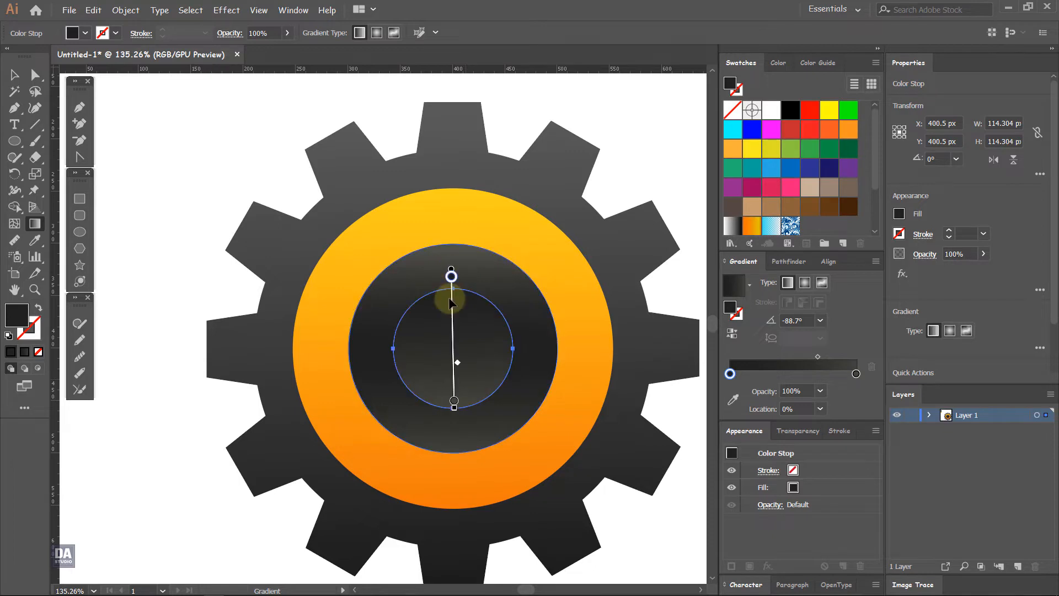
{"action": "left_click", "coordinate": [453, 401]}
{"action": "left_click_drag", "start_coordinate": [454, 409], "coordinate": [454, 432]}
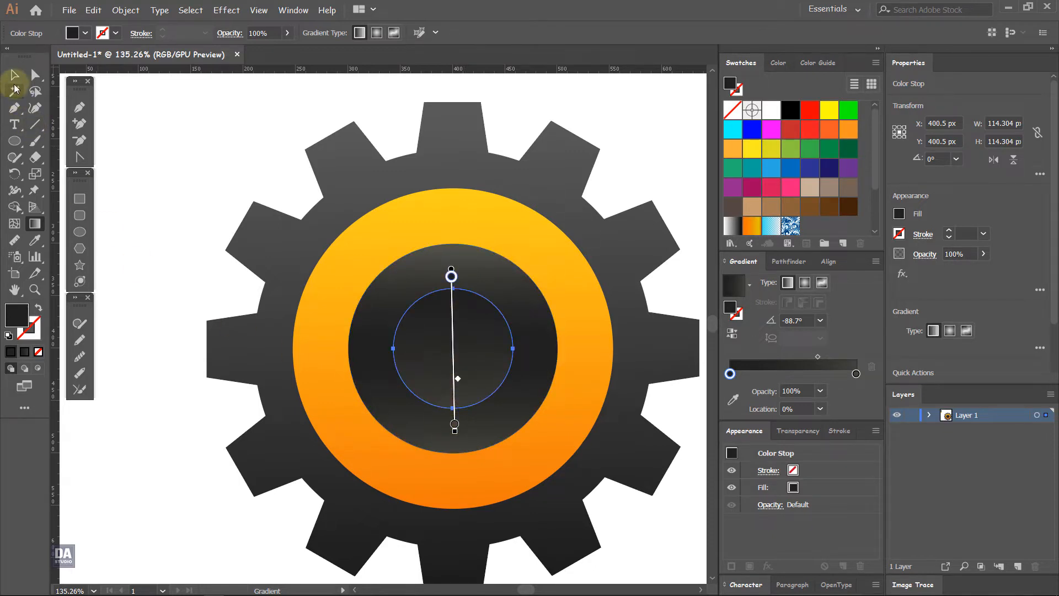
{"action": "left_click", "coordinate": [14, 76]}
{"action": "left_click", "coordinate": [181, 159]}
Add an Inner Glow effect to the orange ring and pick orange FF6010 as the glow color.
{"action": "left_click_drag", "start_coordinate": [547, 382], "coordinate": [597, 336]}
{"action": "left_click", "coordinate": [597, 335]}
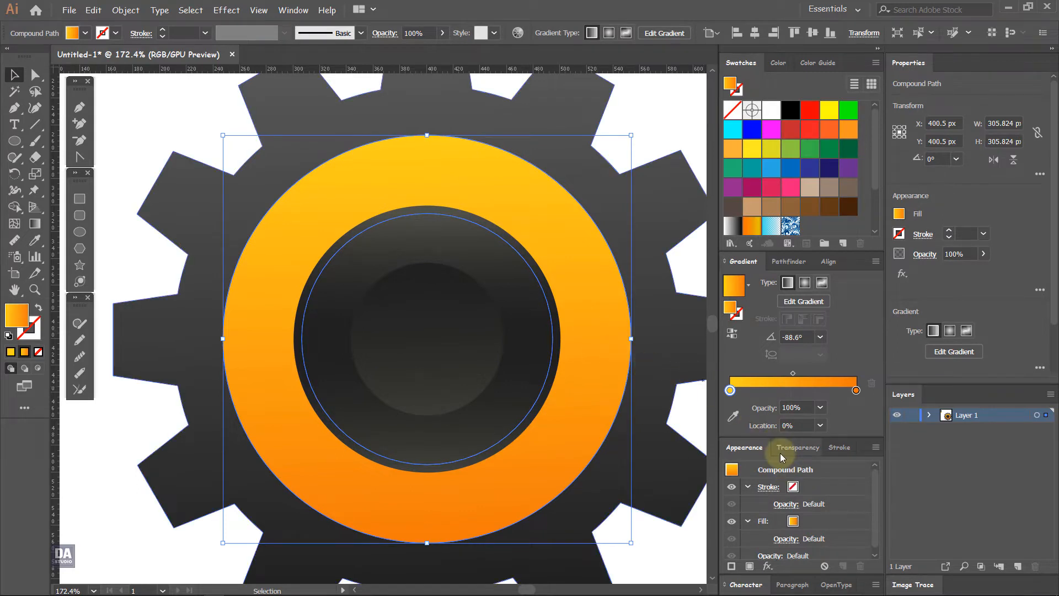
{"action": "left_click", "coordinate": [767, 566]}
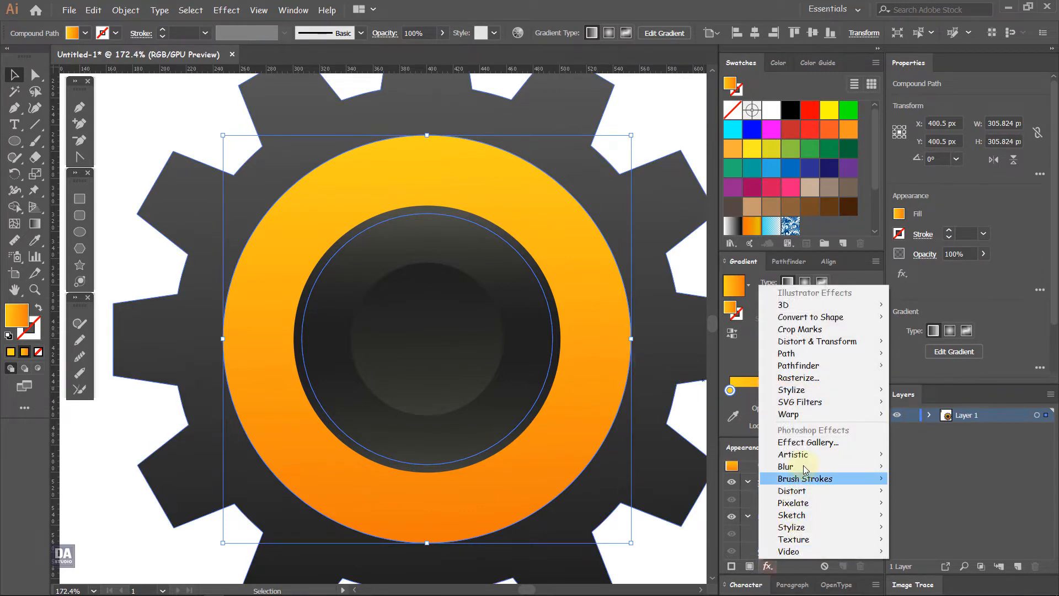
{"action": "mouse_move", "coordinate": [810, 391]}
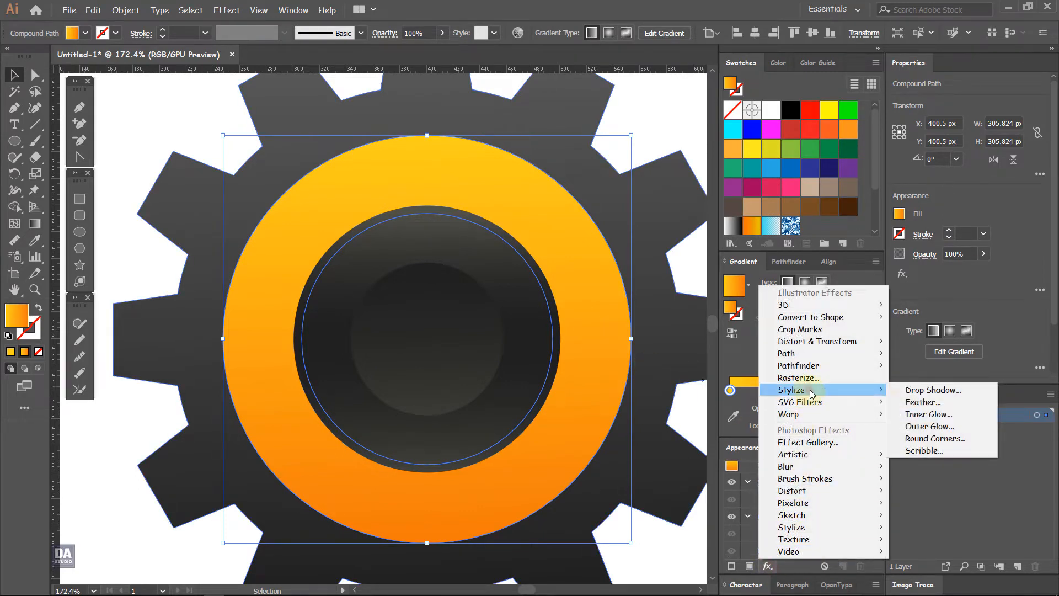
{"action": "left_click", "coordinate": [928, 414]}
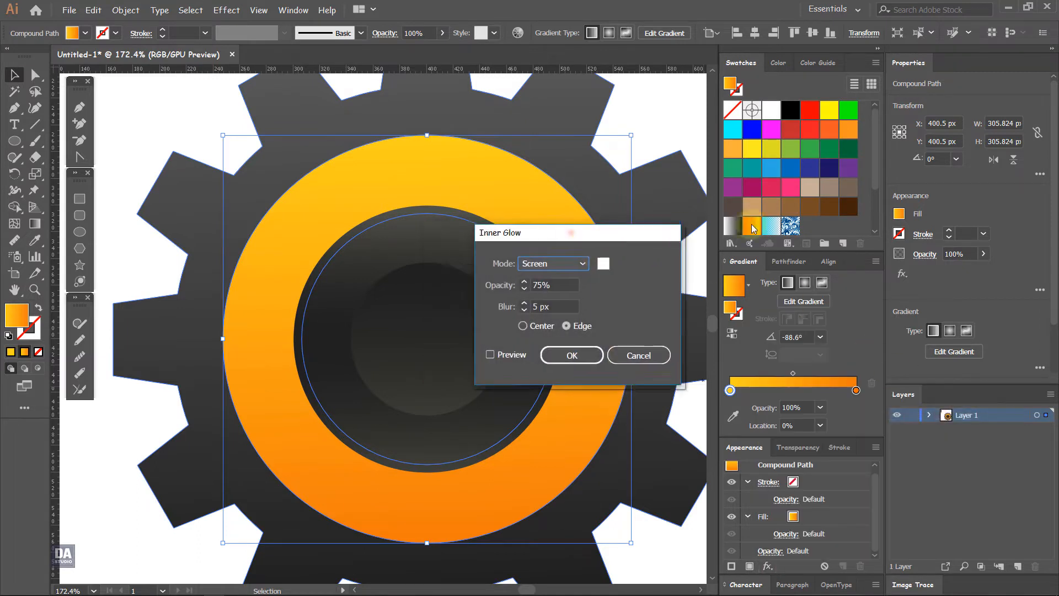
{"action": "left_click_drag", "start_coordinate": [754, 228], "coordinate": [827, 199]}
{"action": "left_click", "coordinate": [859, 230]}
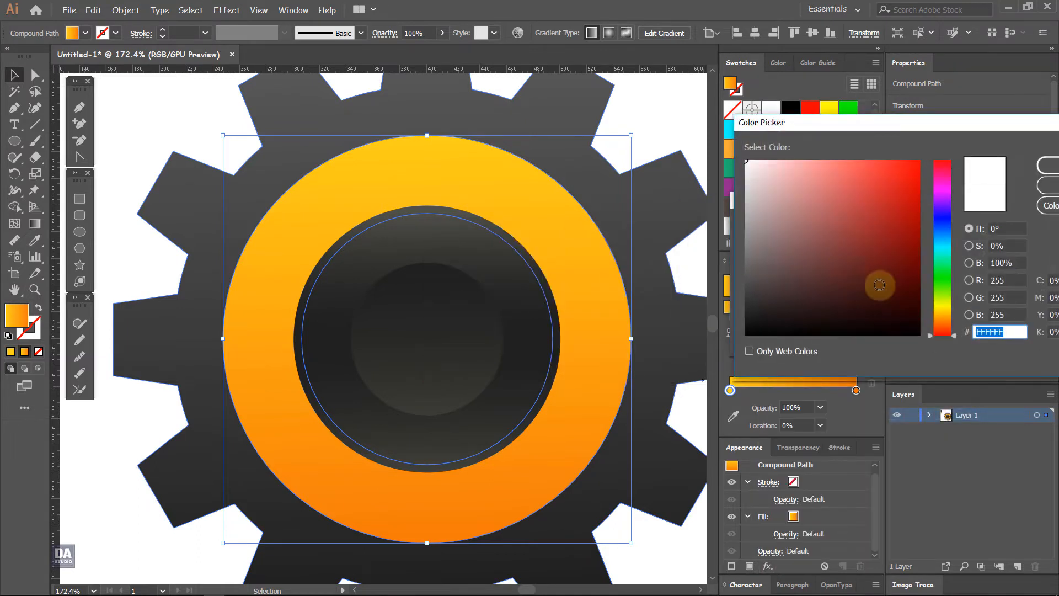
{"action": "left_click", "coordinate": [942, 326]}
{"action": "left_click_drag", "start_coordinate": [893, 203], "coordinate": [902, 161]}
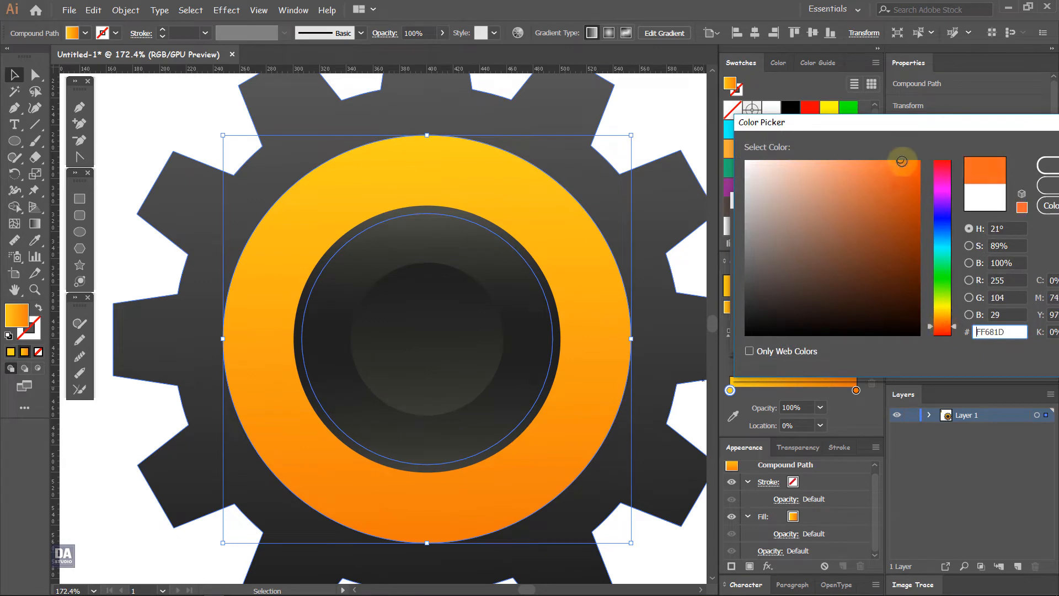
{"action": "left_click", "coordinate": [1044, 166]}
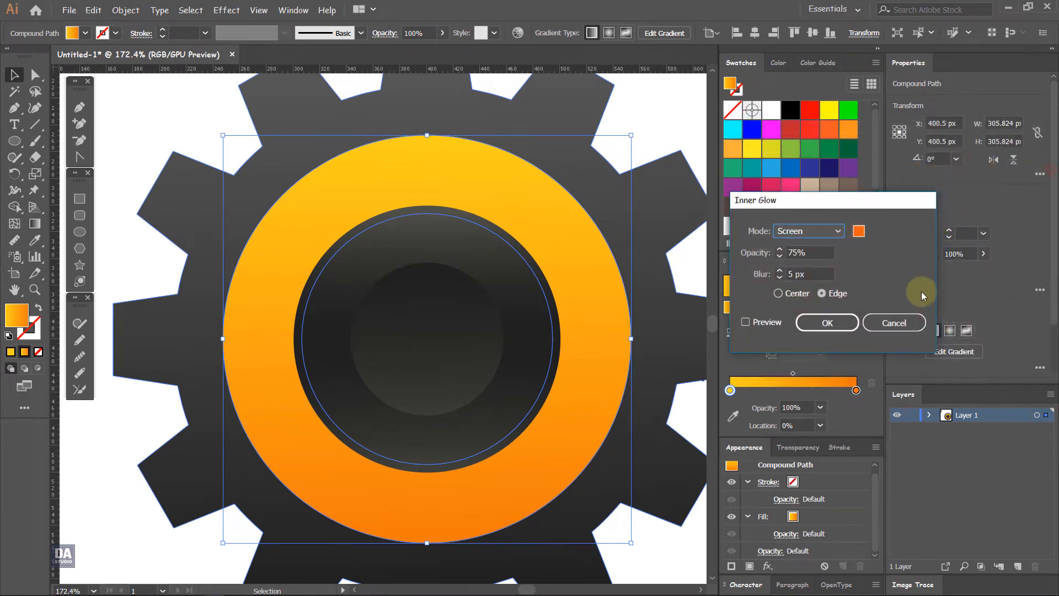
Preview the inner glow and set it to Multiply mode, 85% opacity and 15 px blur, starting from the edge.
{"action": "left_click", "coordinate": [766, 321]}
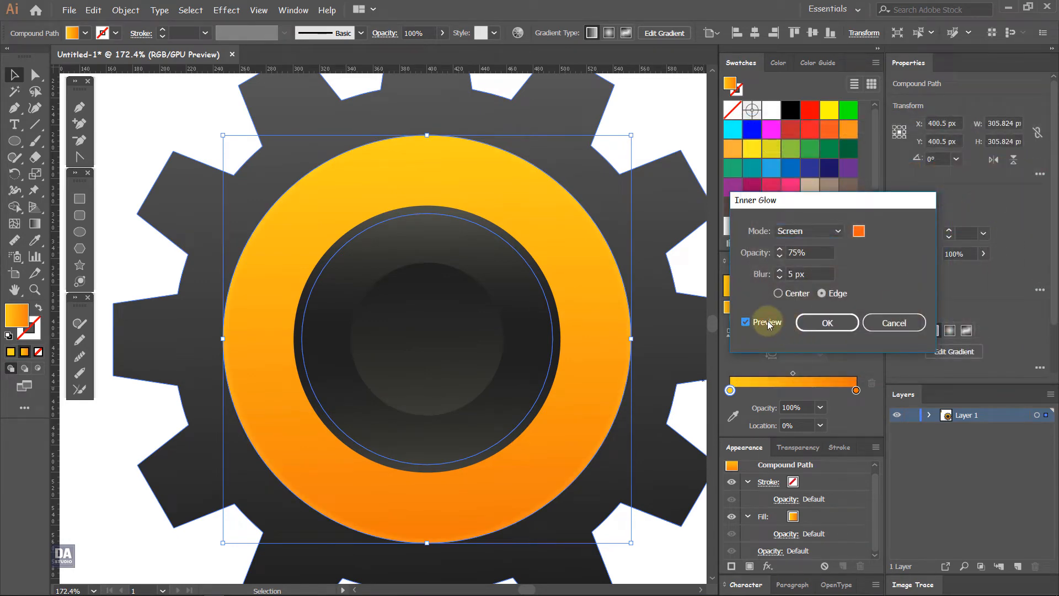
{"action": "left_click", "coordinate": [812, 231]}
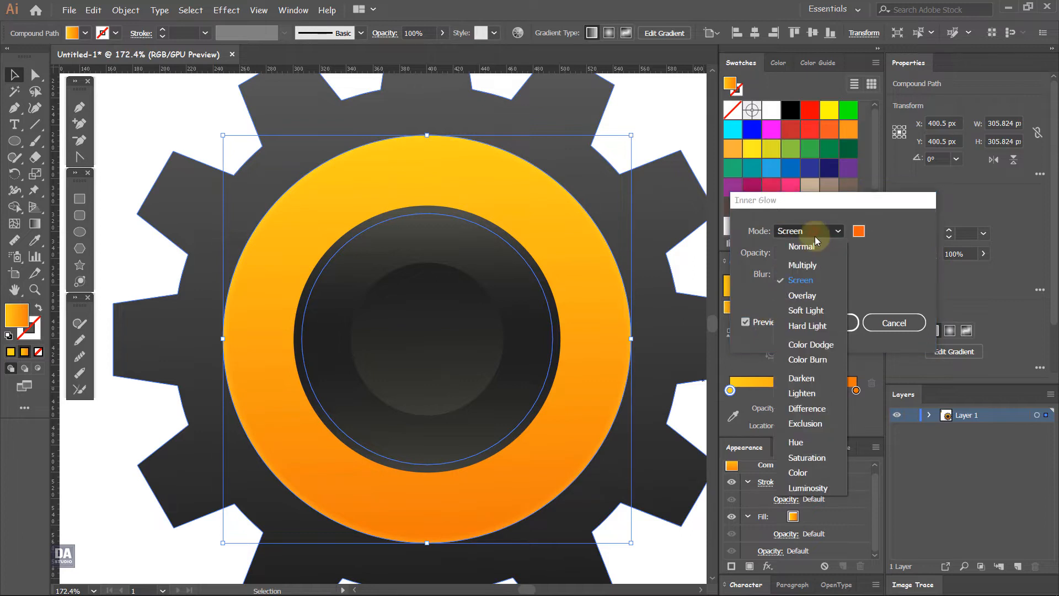
{"action": "left_click", "coordinate": [816, 265]}
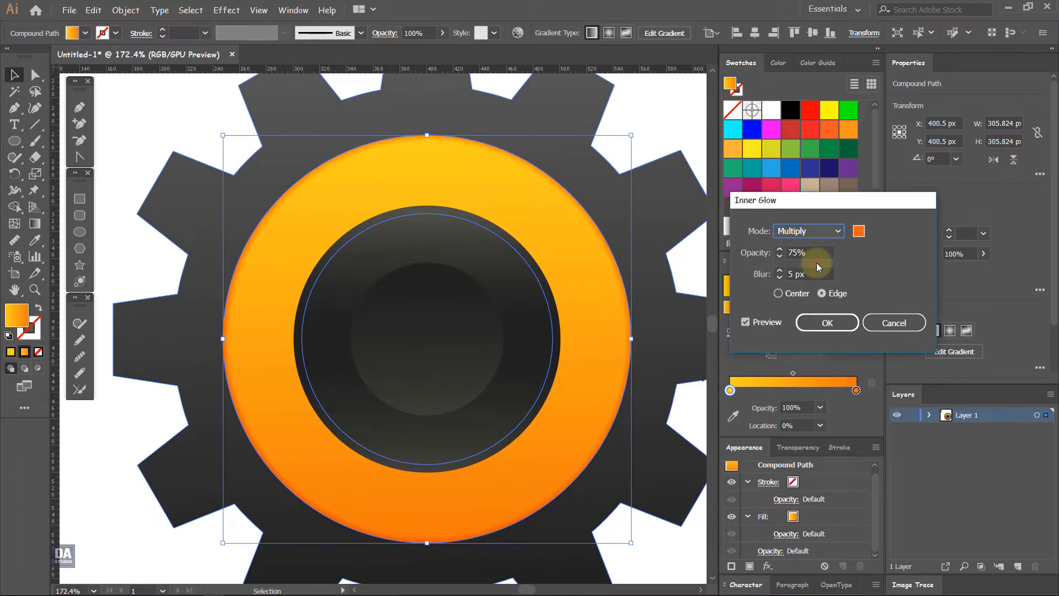
{"action": "left_click", "coordinate": [782, 270]}
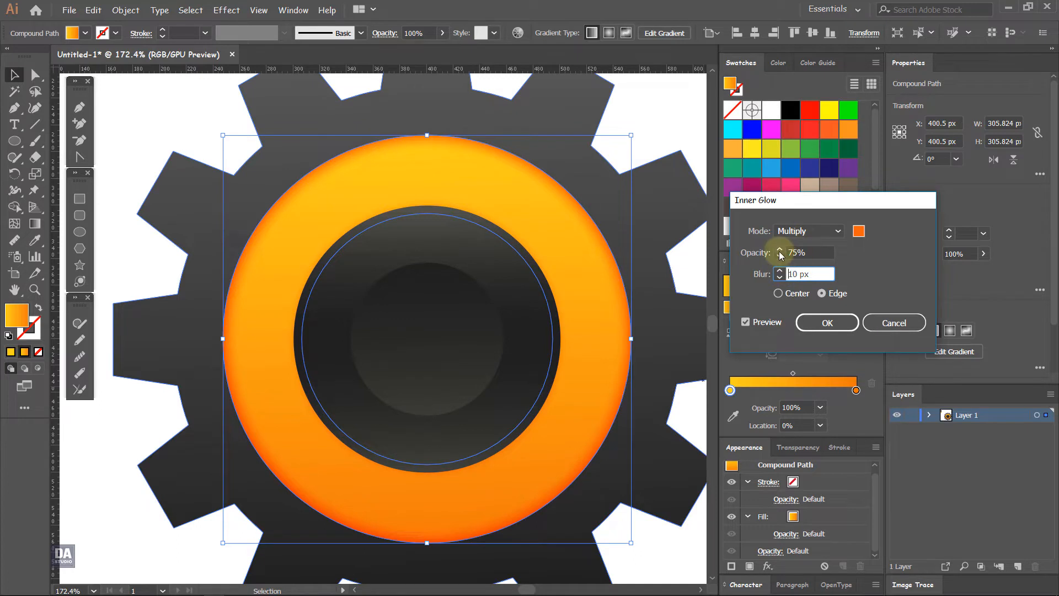
{"action": "left_click", "coordinate": [780, 253]}
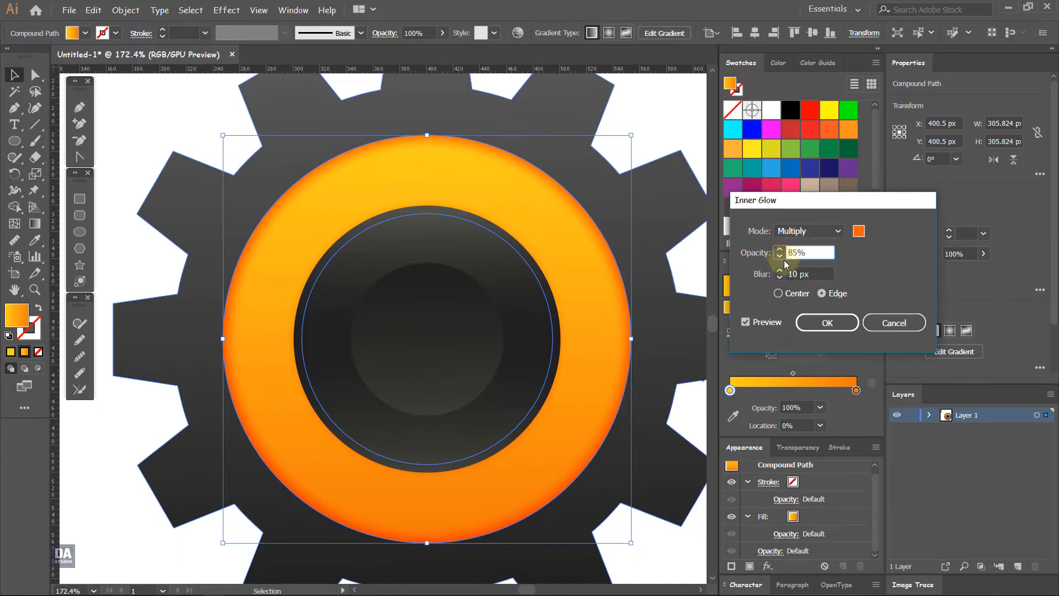
{"action": "left_click", "coordinate": [785, 294]}
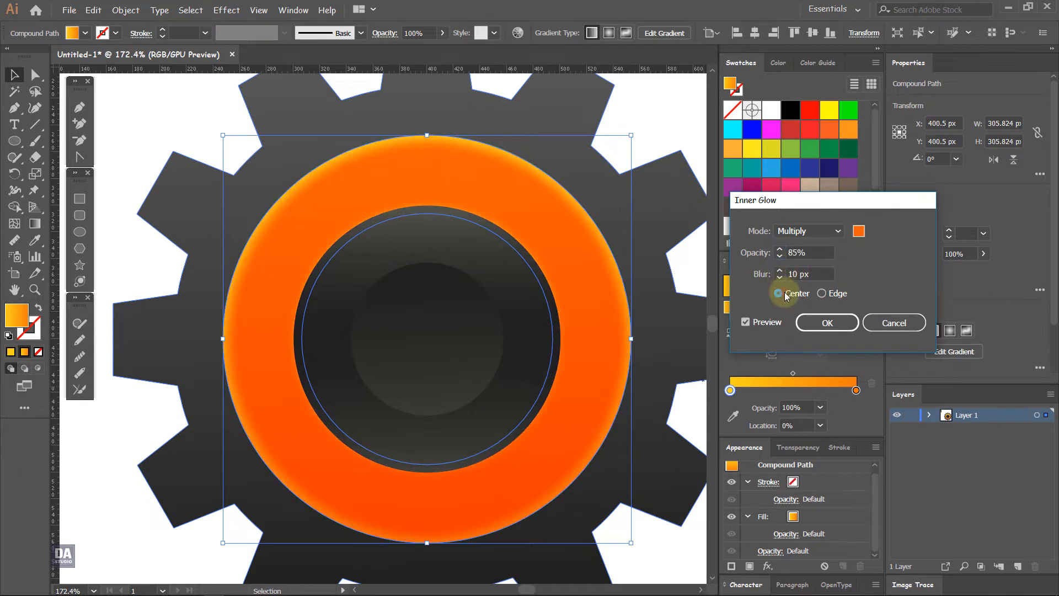
{"action": "left_click", "coordinate": [822, 293]}
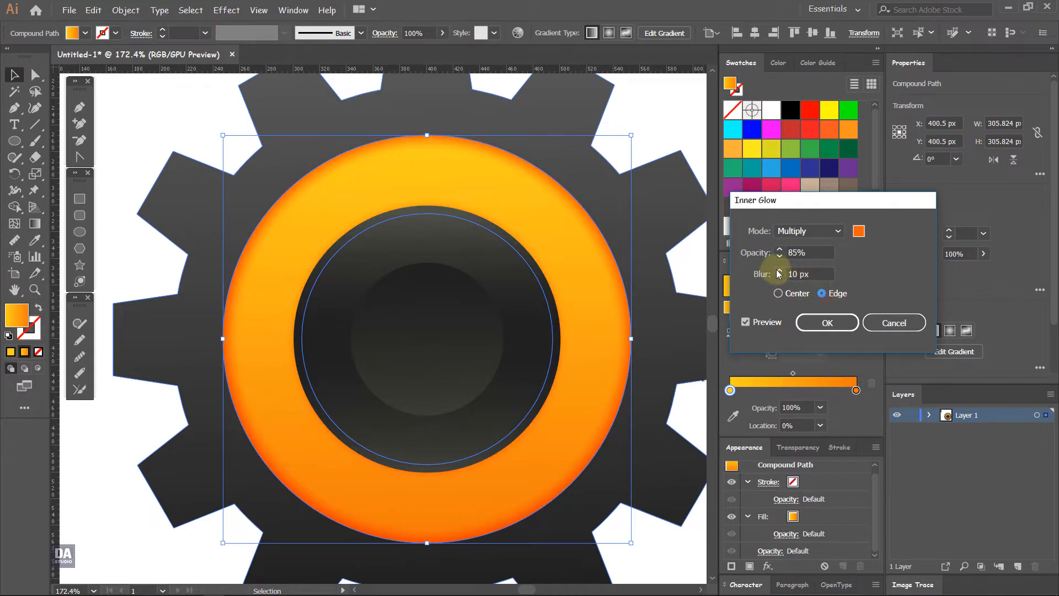
{"action": "left_click", "coordinate": [780, 270]}
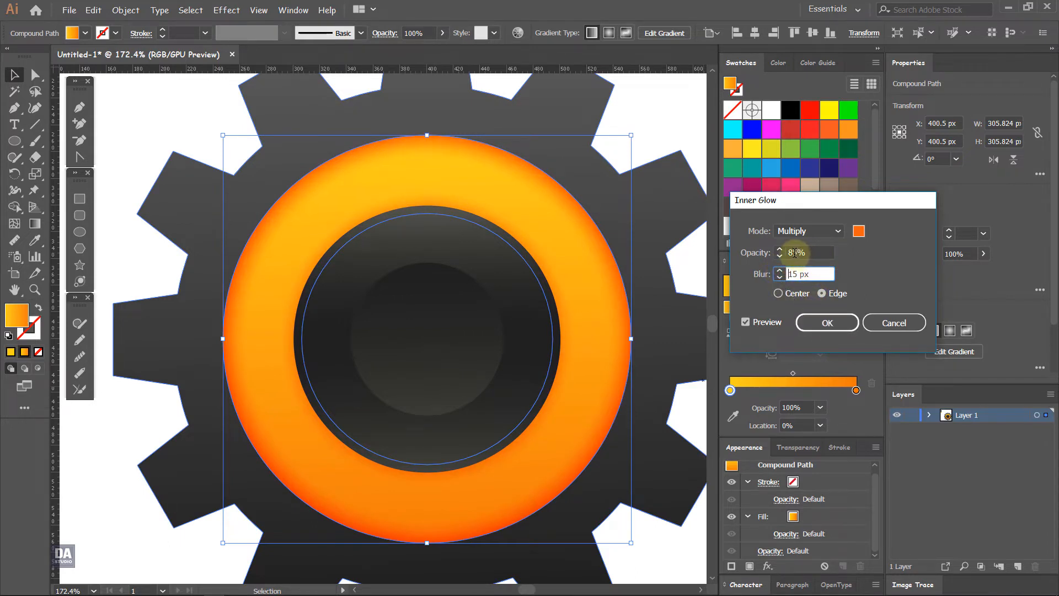
Darken the glow color to burnt orange B73800 and apply the Inner Glow to the ring.
{"action": "left_click", "coordinate": [859, 235]}
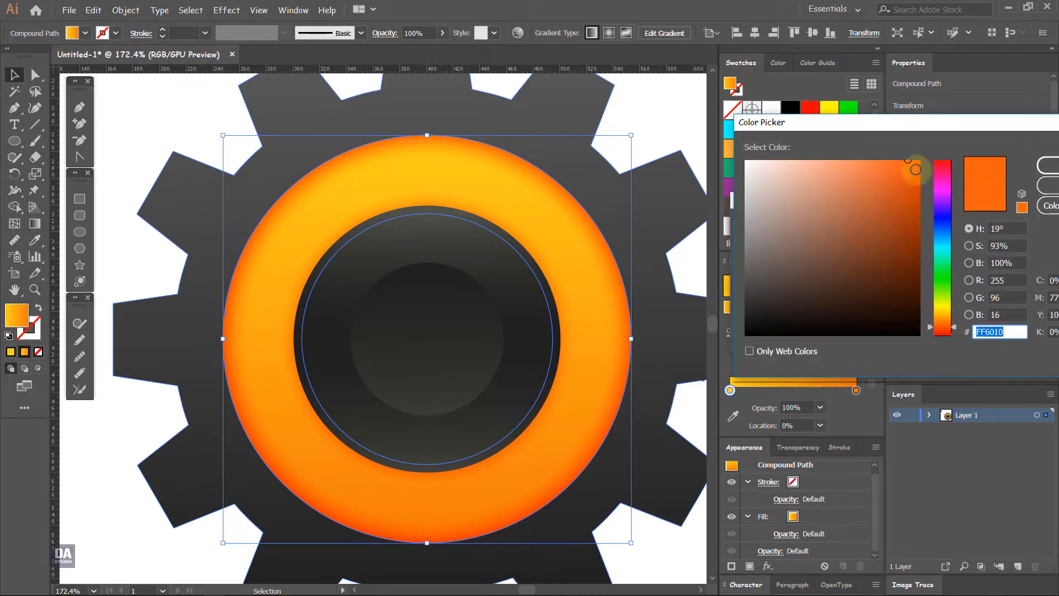
{"action": "mouse_move", "coordinate": [914, 166]}
{"action": "left_mouse_down"}
{"action": "mouse_move", "coordinate": [937, 151]}
{"action": "mouse_move", "coordinate": [924, 229]}
{"action": "mouse_move", "coordinate": [918, 195]}
{"action": "mouse_move", "coordinate": [919, 209]}
{"action": "left_mouse_up"}
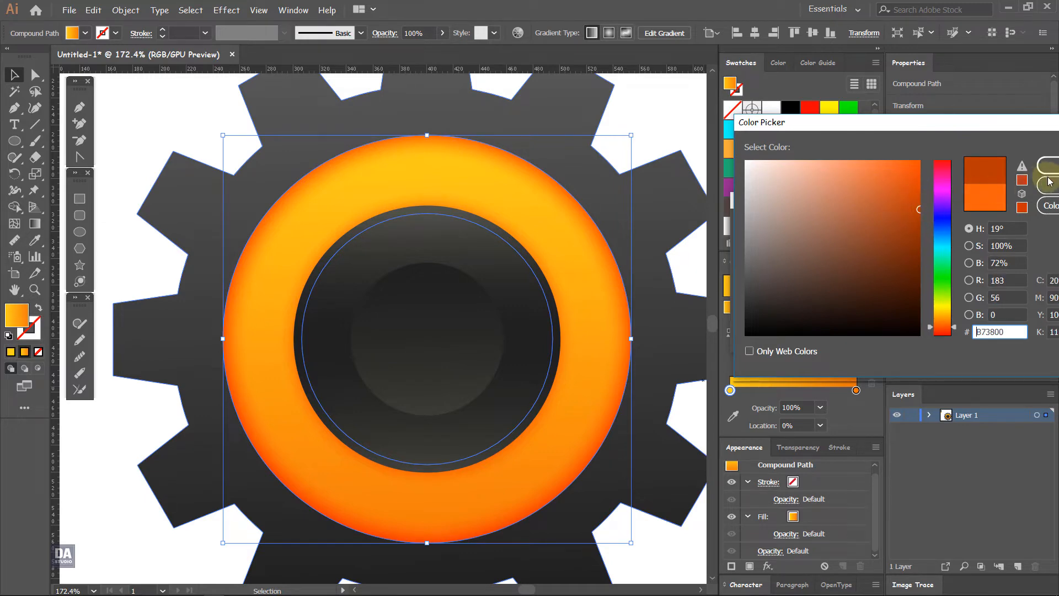
{"action": "left_click", "coordinate": [1051, 166]}
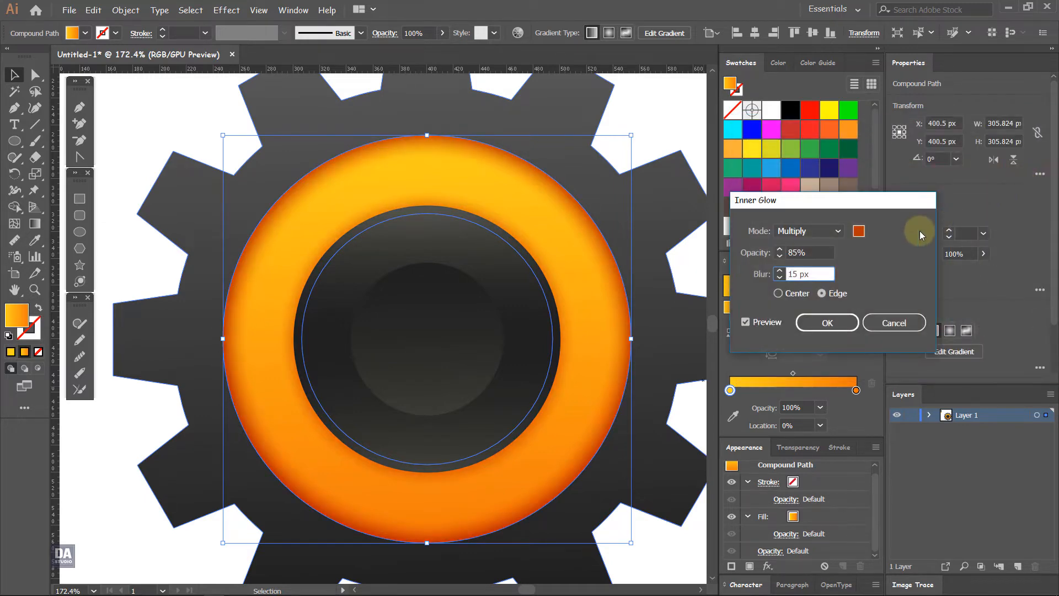
{"action": "left_click", "coordinate": [812, 325]}
{"action": "left_click", "coordinate": [675, 131]}
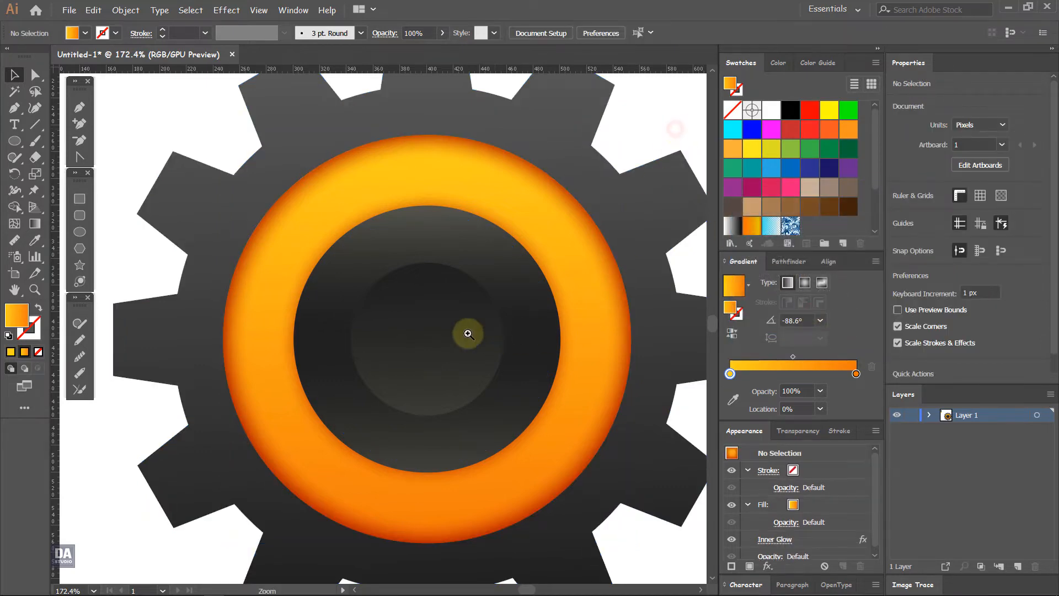
{"action": "left_click_drag", "start_coordinate": [399, 320], "coordinate": [529, 413]}
{"action": "left_click_drag", "start_coordinate": [392, 402], "coordinate": [401, 403]}
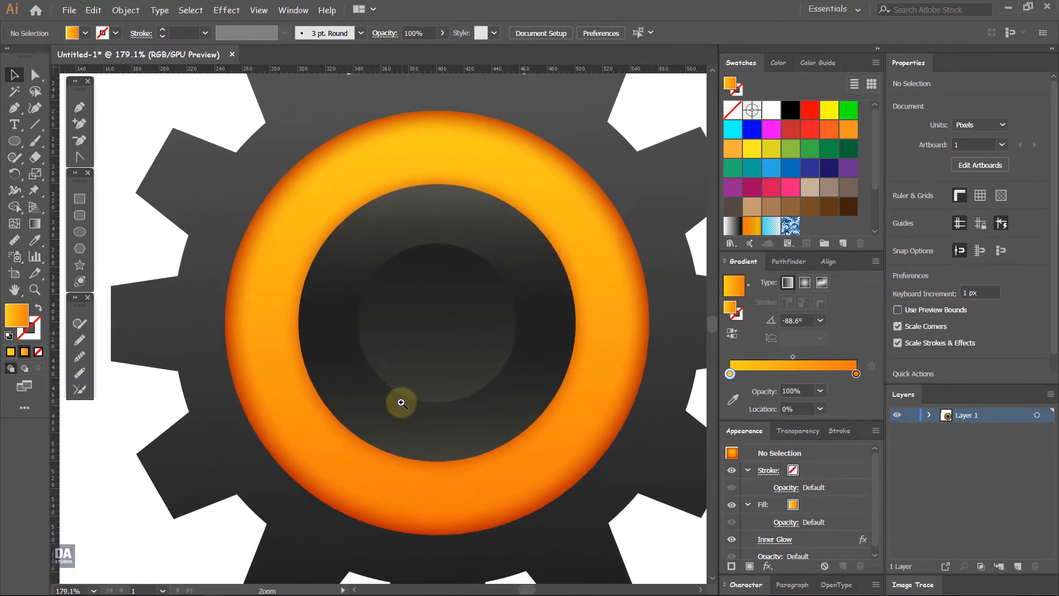
{"action": "left_click", "coordinate": [272, 351]}
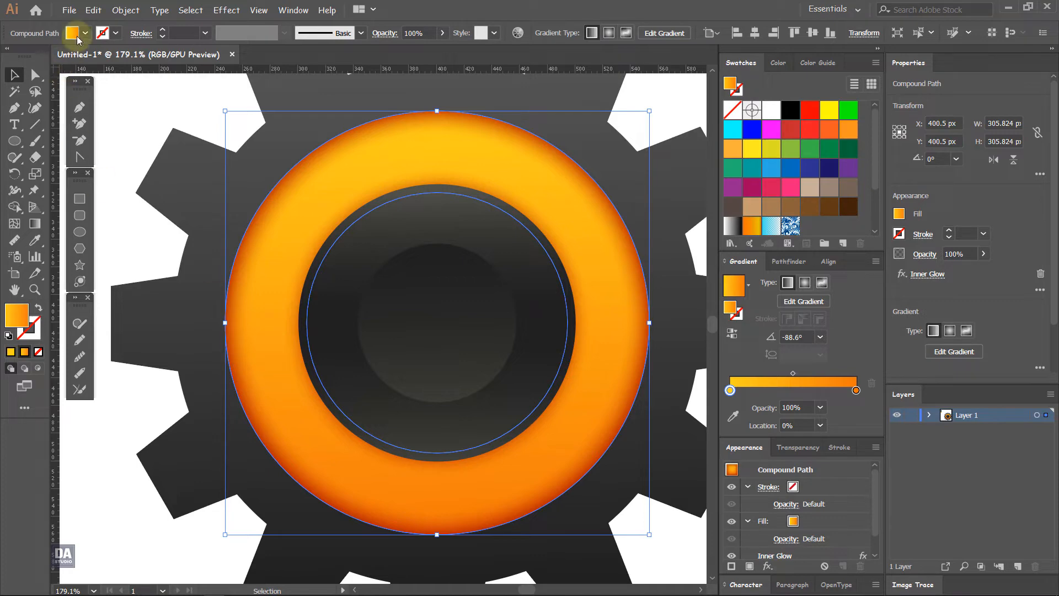
{"action": "left_click_drag", "start_coordinate": [262, 254], "coordinate": [200, 251]}
{"action": "key", "text": "ctrl+z"}
{"action": "left_click", "coordinate": [218, 260]}
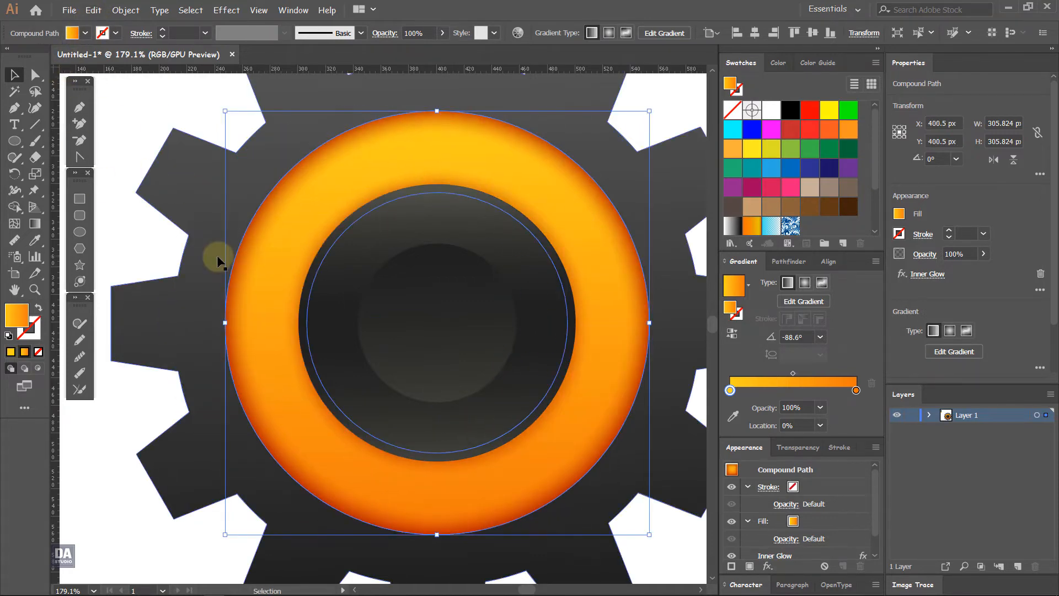
Select the dark ring and scale it about its center to about 188 px wide, matching the orange ring's inner edge.
{"action": "left_click", "coordinate": [329, 298]}
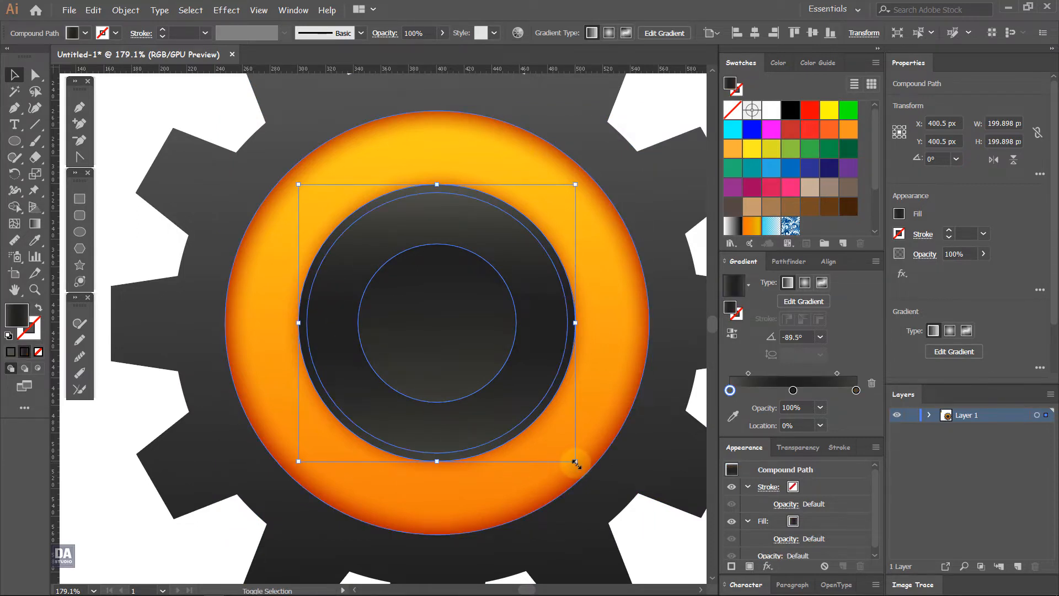
{"action": "left_click_drag", "start_coordinate": [575, 462], "coordinate": [566, 456]}
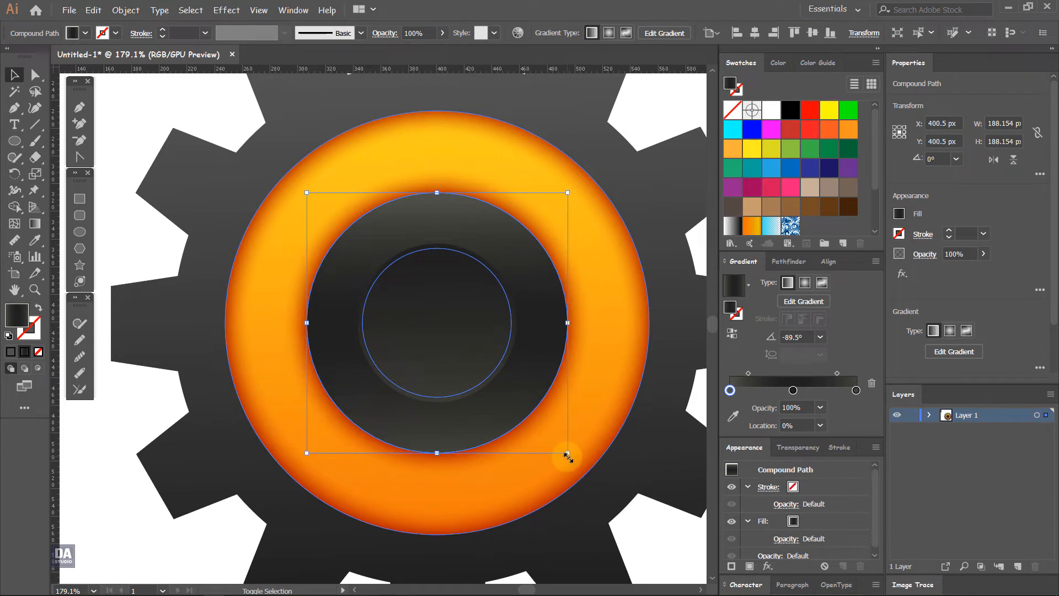
Scale the innermost dark circle about its center to about 108 px wide.
{"action": "left_click", "coordinate": [486, 354]}
{"action": "left_click_drag", "start_coordinate": [515, 403], "coordinate": [510, 398]}
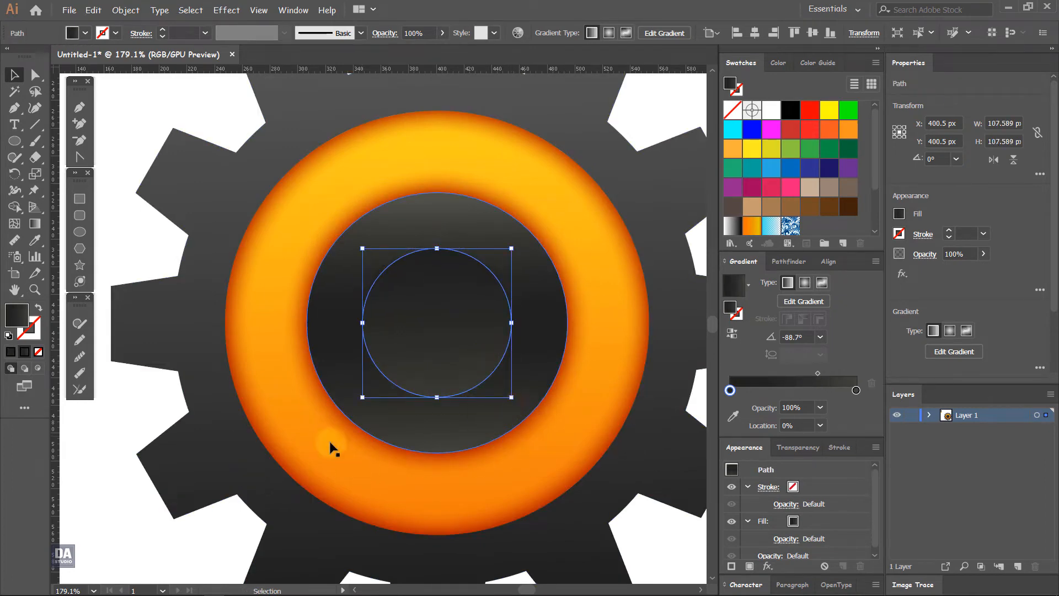
{"action": "left_click", "coordinate": [206, 533]}
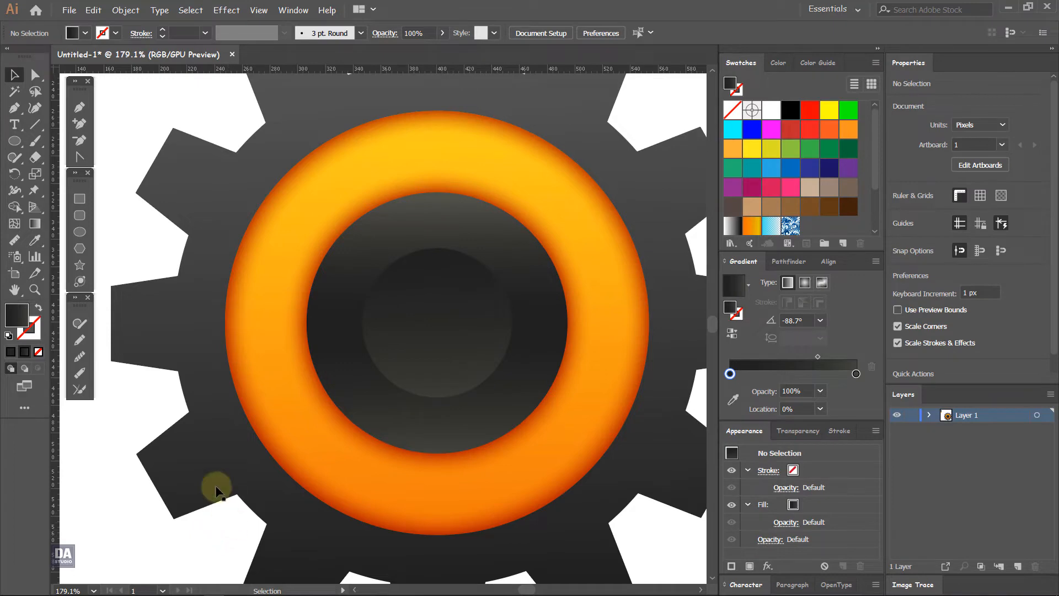
{"action": "left_click_drag", "start_coordinate": [433, 388], "coordinate": [425, 294]}
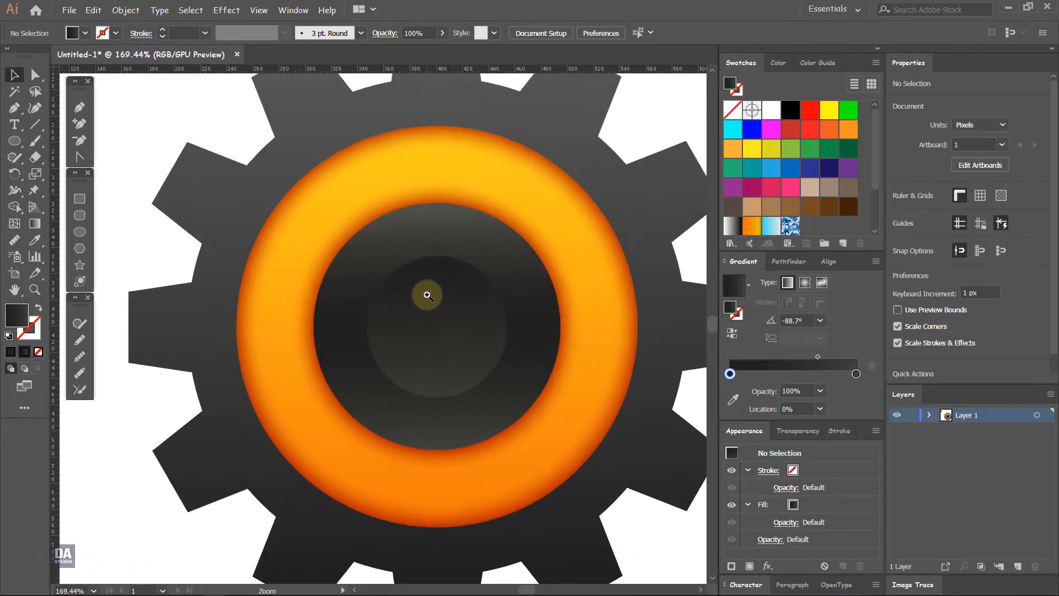
Draw an unfilled circle with a dark gradient stroke from the gear's center, about 306 px wide, along the orange ring's outer edge.
{"action": "left_click", "coordinate": [80, 232]}
{"action": "key", "text": "x"}
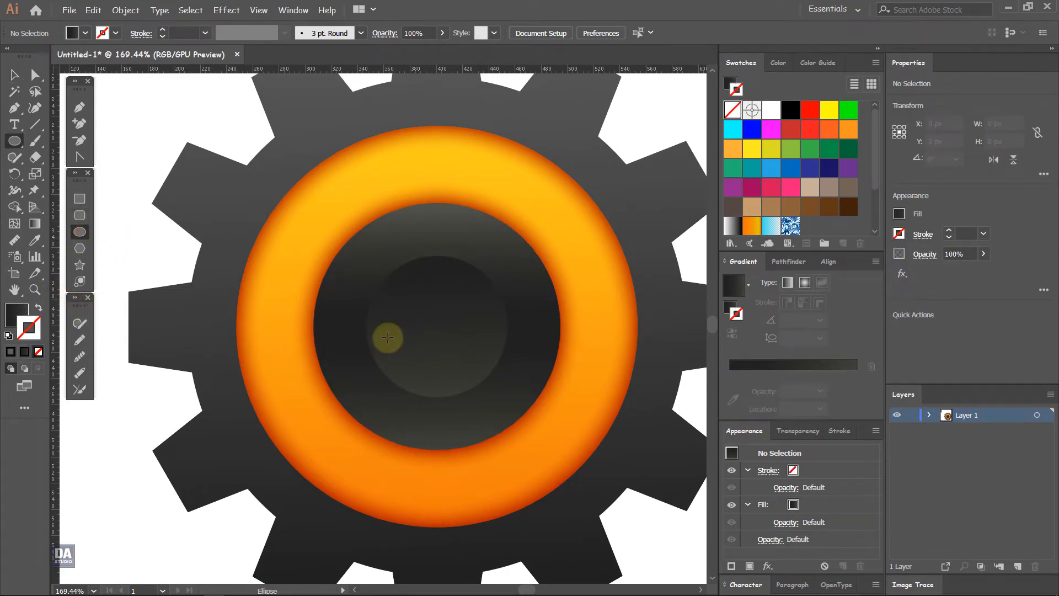
{"action": "left_click", "coordinate": [38, 307]}
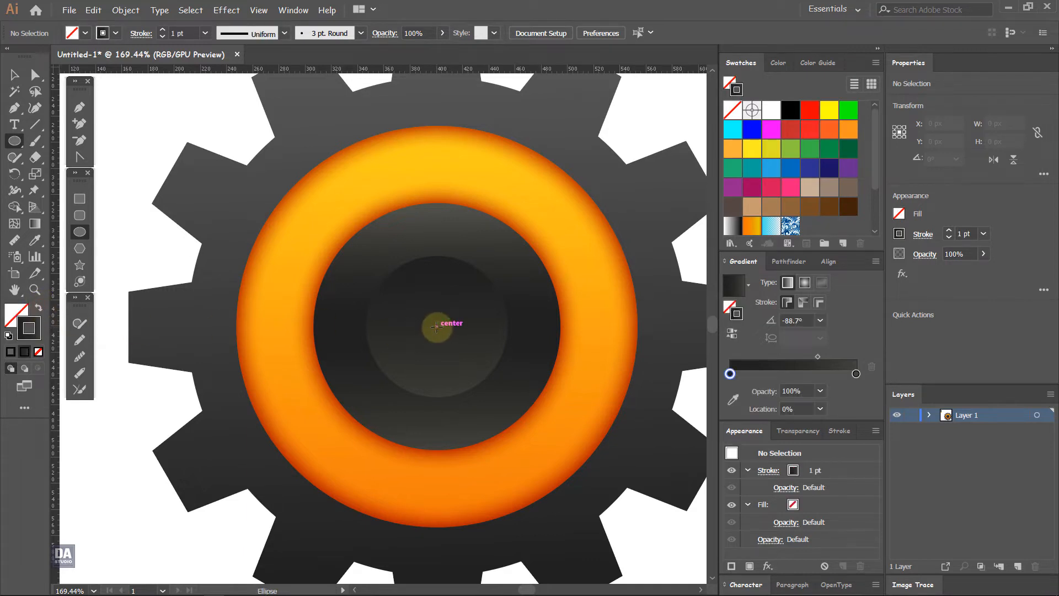
{"action": "left_click_drag", "start_coordinate": [436, 326], "coordinate": [634, 445]}
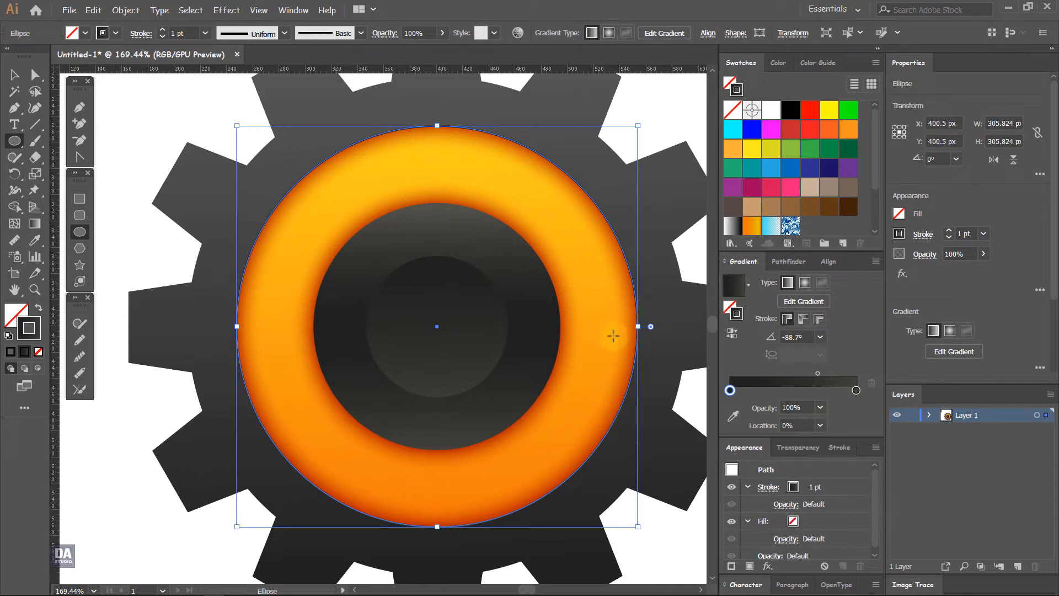
Set the new circle's stroke to 4 pt and align it to the inside of the path.
{"action": "left_click", "coordinate": [948, 230]}
{"action": "left_click", "coordinate": [949, 231]}
{"action": "left_click", "coordinate": [949, 231]}
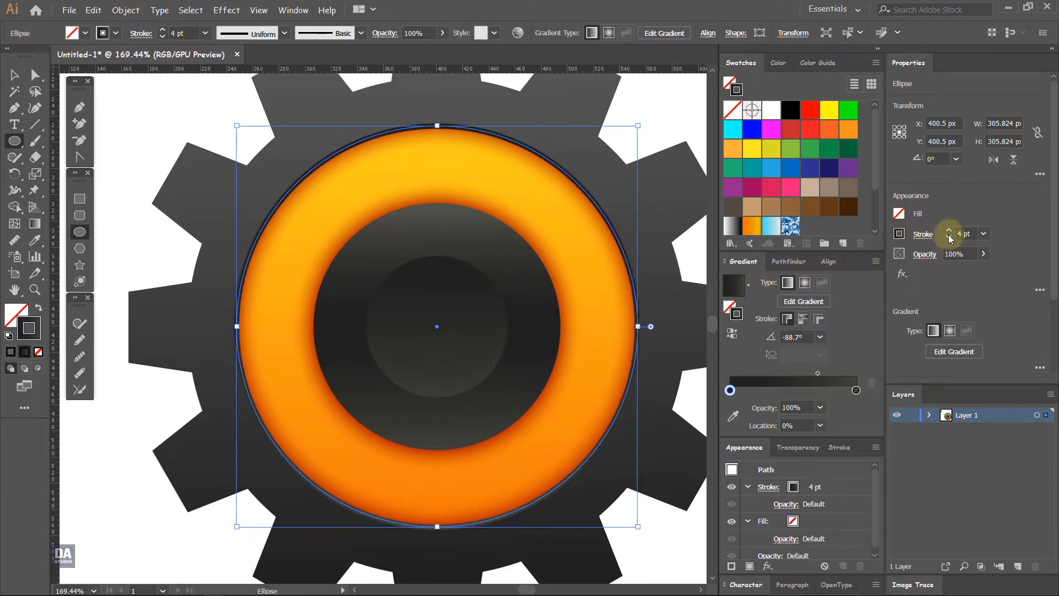
{"action": "left_click", "coordinate": [923, 234]}
{"action": "left_click", "coordinate": [844, 308]}
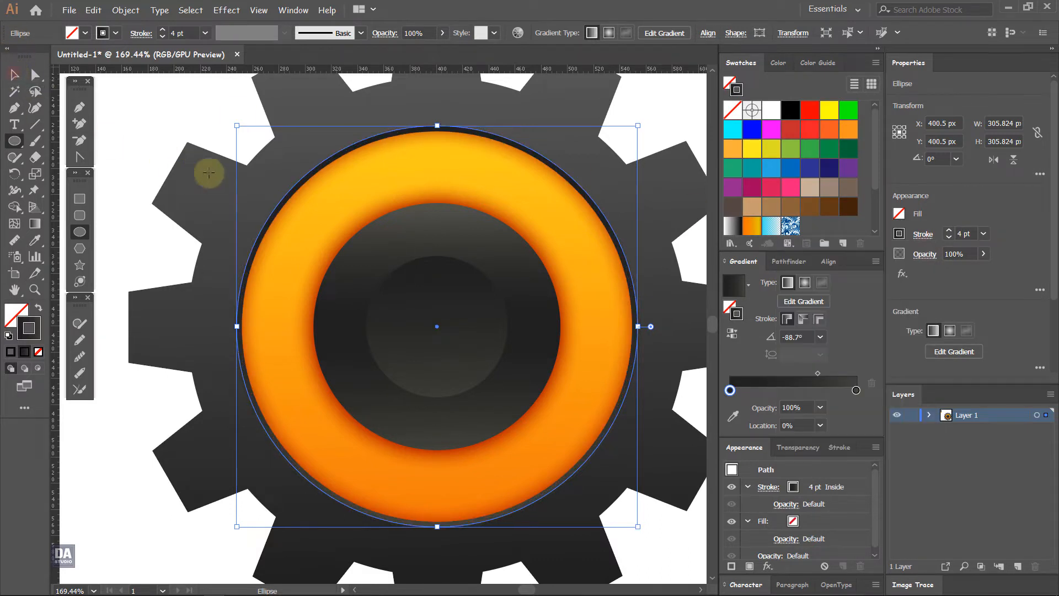
{"action": "left_click", "coordinate": [13, 77]}
{"action": "left_click", "coordinate": [115, 110]}
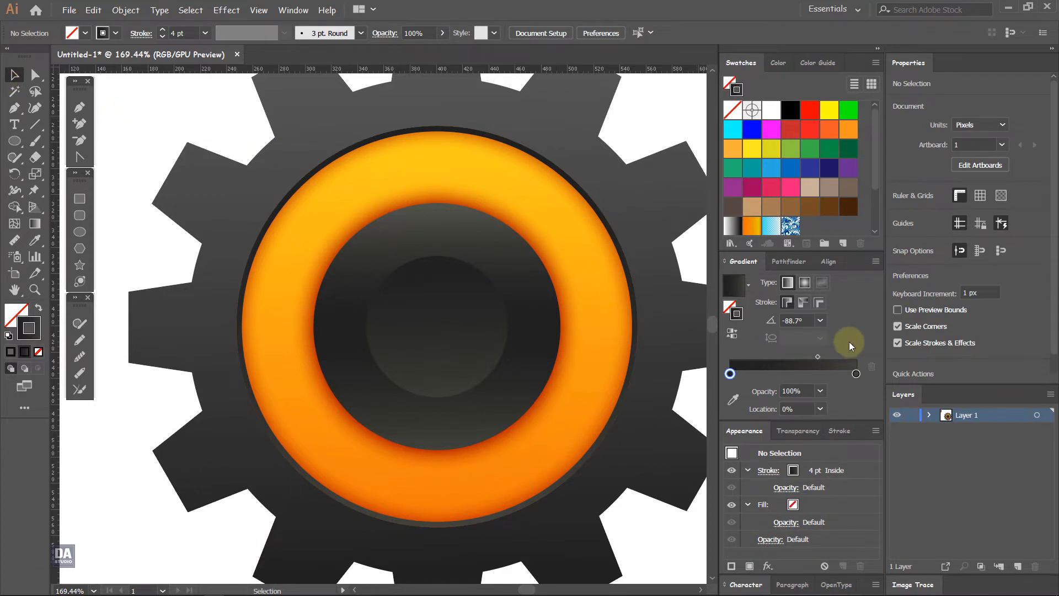
Reduce the dark outline's stroke to 3 pt and apply a Gaussian Blur to it.
{"action": "left_click", "coordinate": [632, 284]}
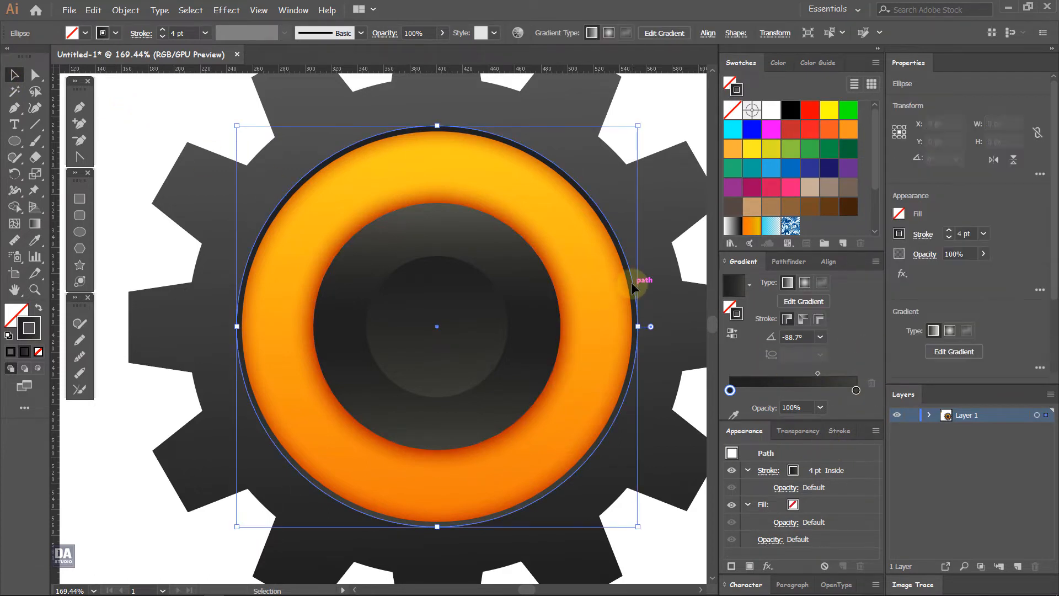
{"action": "left_click", "coordinate": [949, 237]}
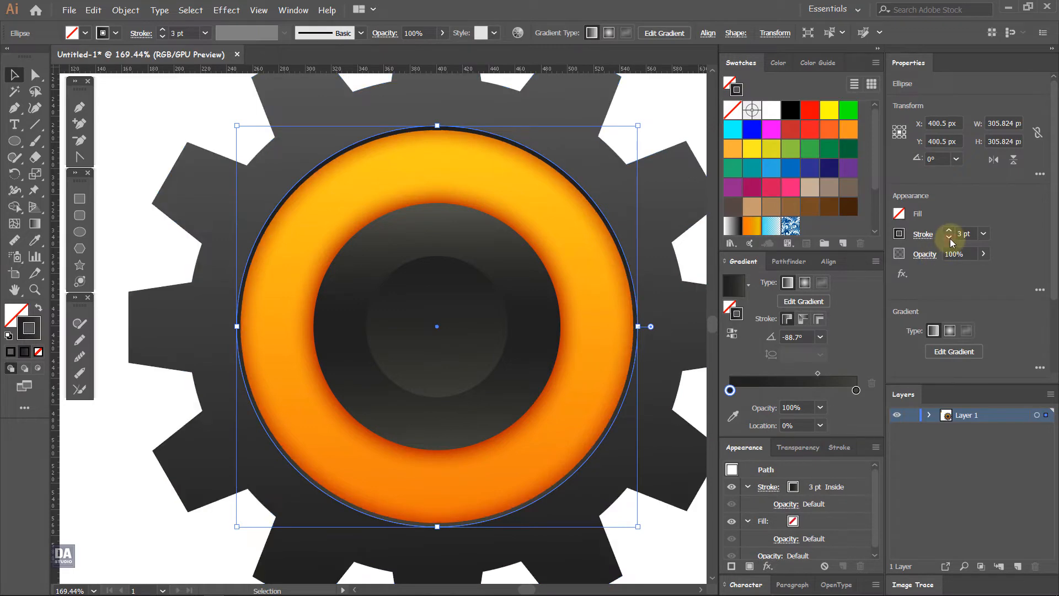
{"action": "left_click", "coordinate": [767, 566]}
{"action": "mouse_move", "coordinate": [827, 466]}
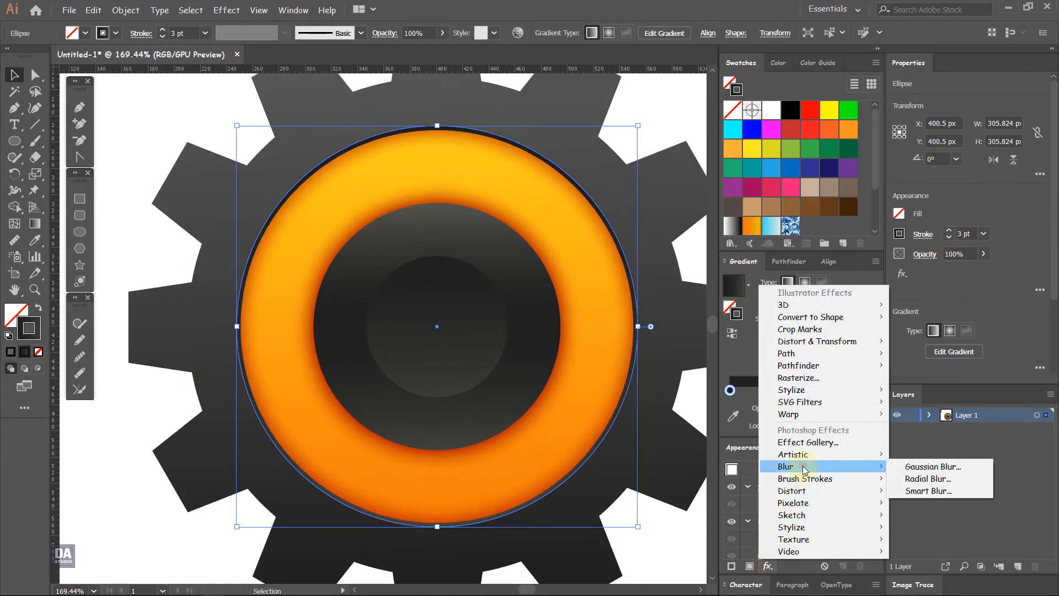
{"action": "left_click", "coordinate": [910, 466]}
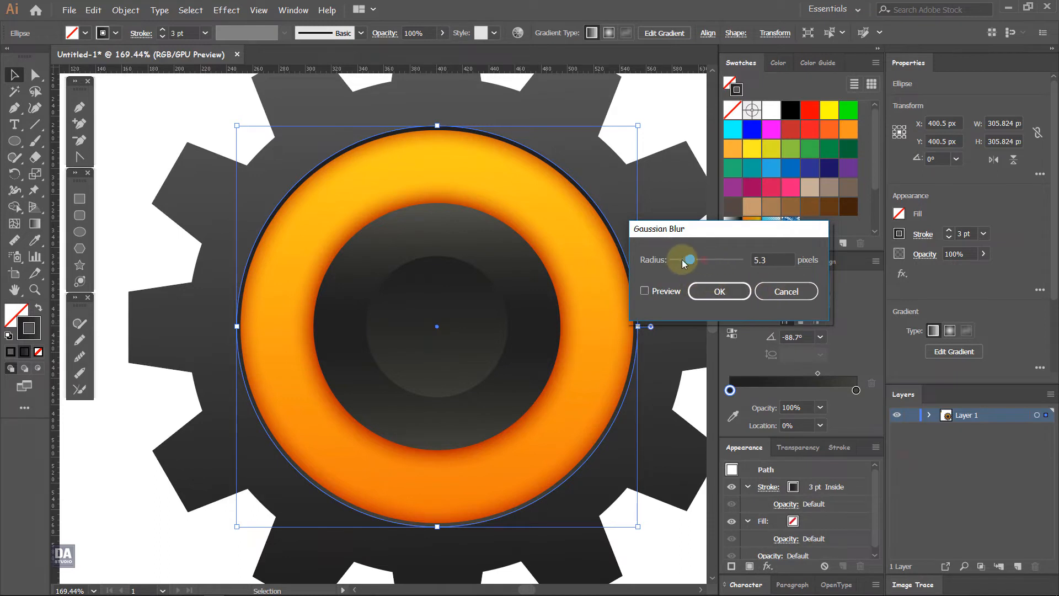
{"action": "left_click", "coordinate": [662, 292]}
{"action": "left_click", "coordinate": [702, 293]}
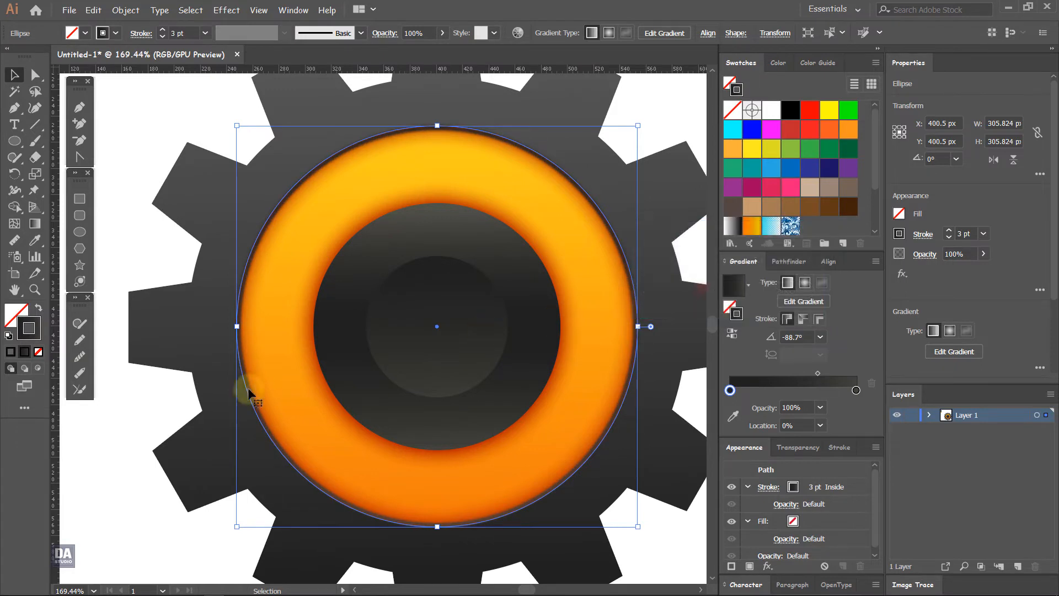
{"action": "left_click", "coordinate": [100, 532]}
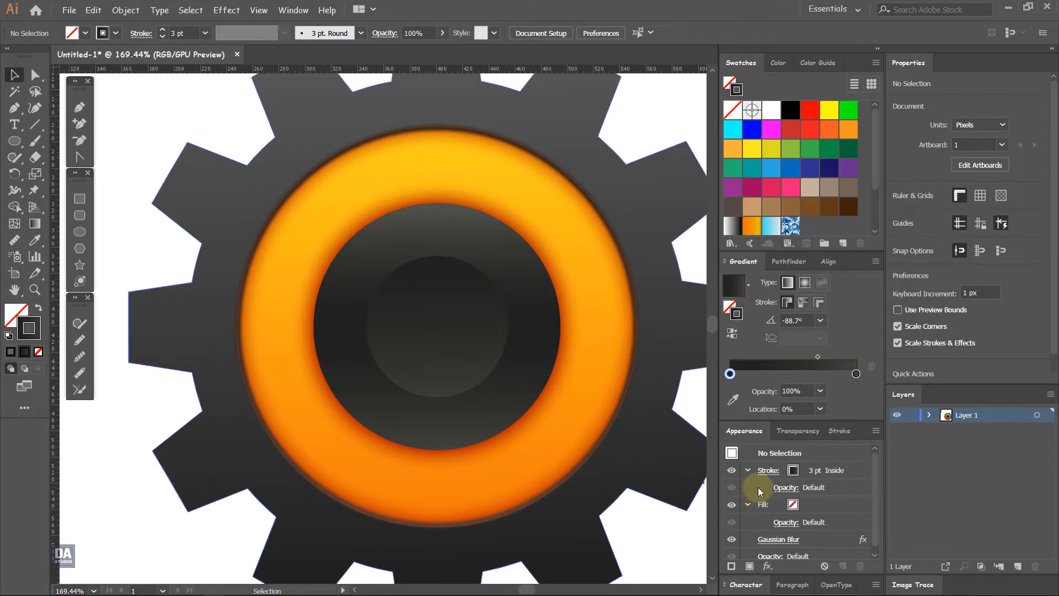
Set the blurred outline's blending mode to Multiply.
{"action": "left_click", "coordinate": [625, 425]}
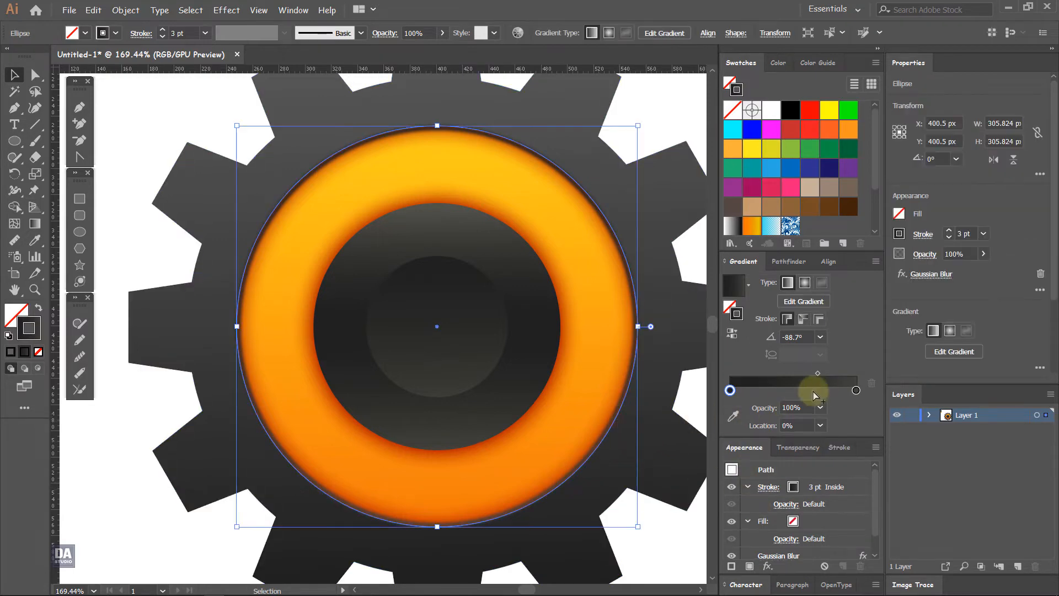
{"action": "left_click", "coordinate": [922, 255]}
{"action": "left_click", "coordinate": [811, 279]}
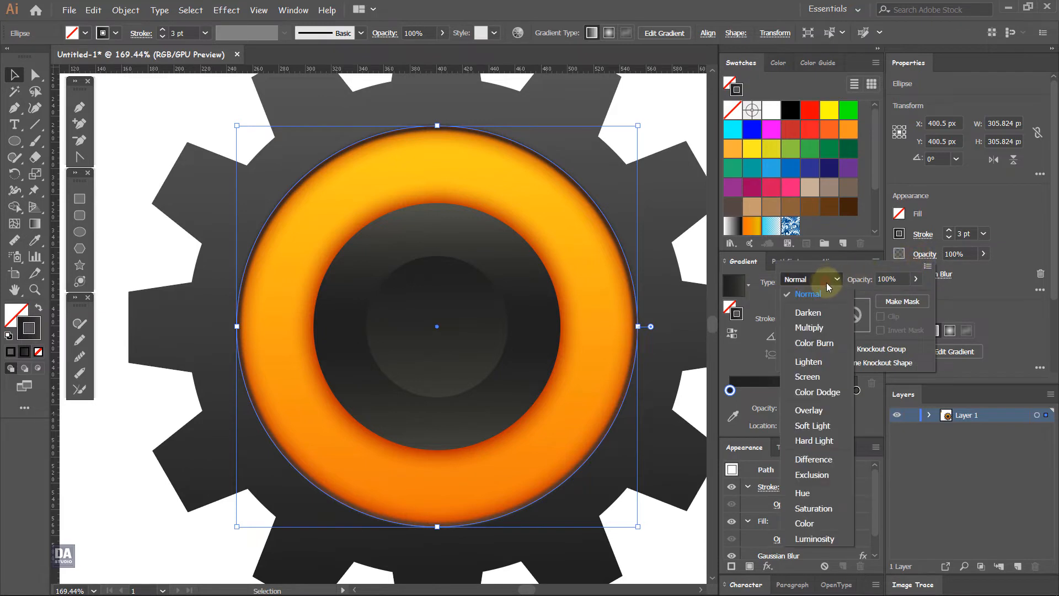
{"action": "left_click", "coordinate": [809, 327]}
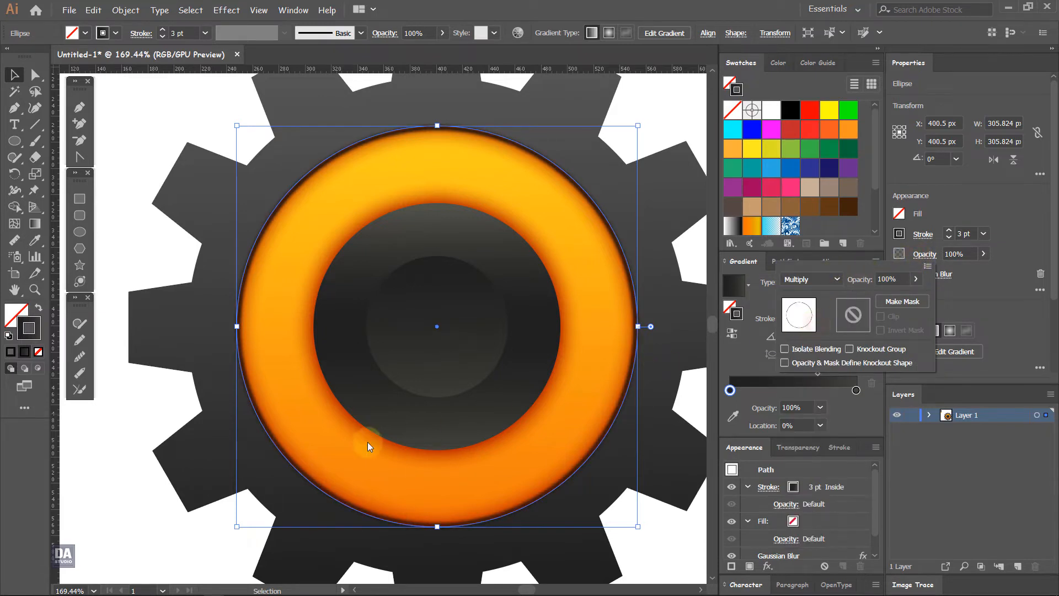
{"action": "left_click", "coordinate": [107, 555]}
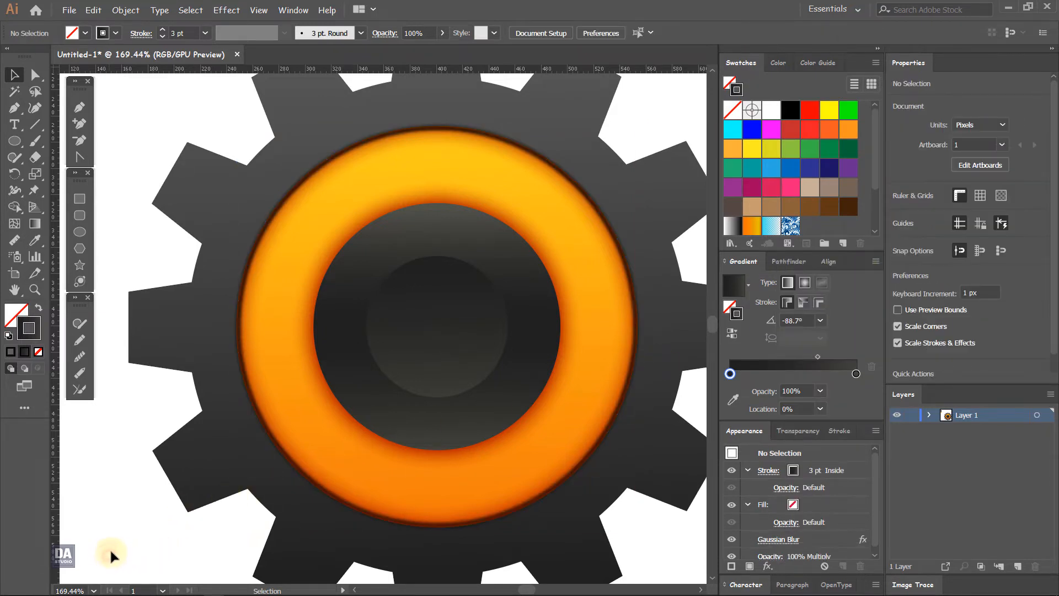
Copy the blurred outline in front and scale the copy about its center to about 192 px wide, around the orange ring's inner edge.
{"action": "key", "text": "ctrl+space"}
{"action": "left_click_drag", "start_coordinate": [255, 502], "coordinate": [255, 441]}
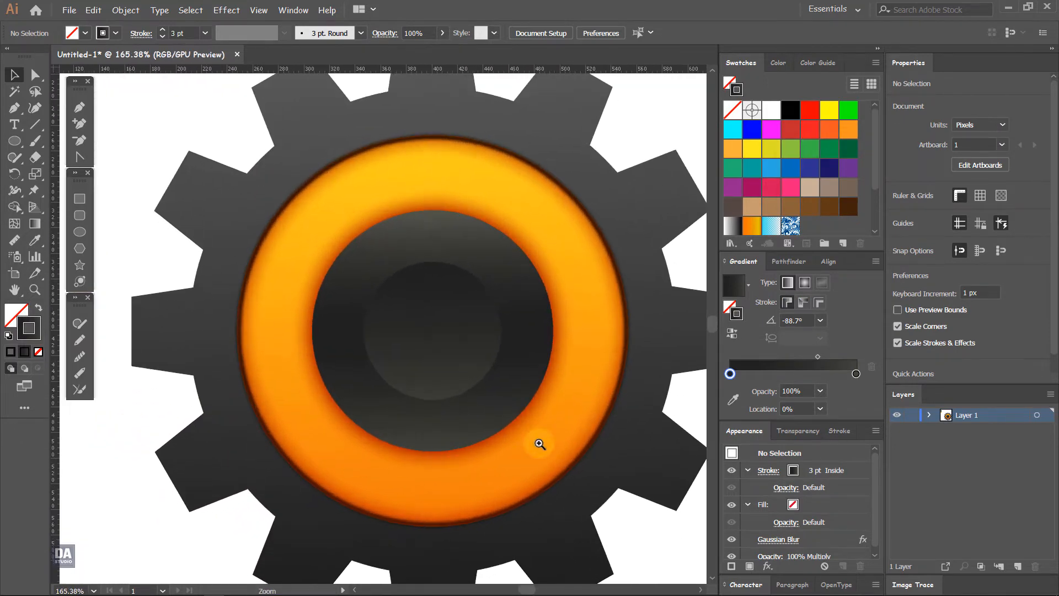
{"action": "left_click", "coordinate": [593, 435]}
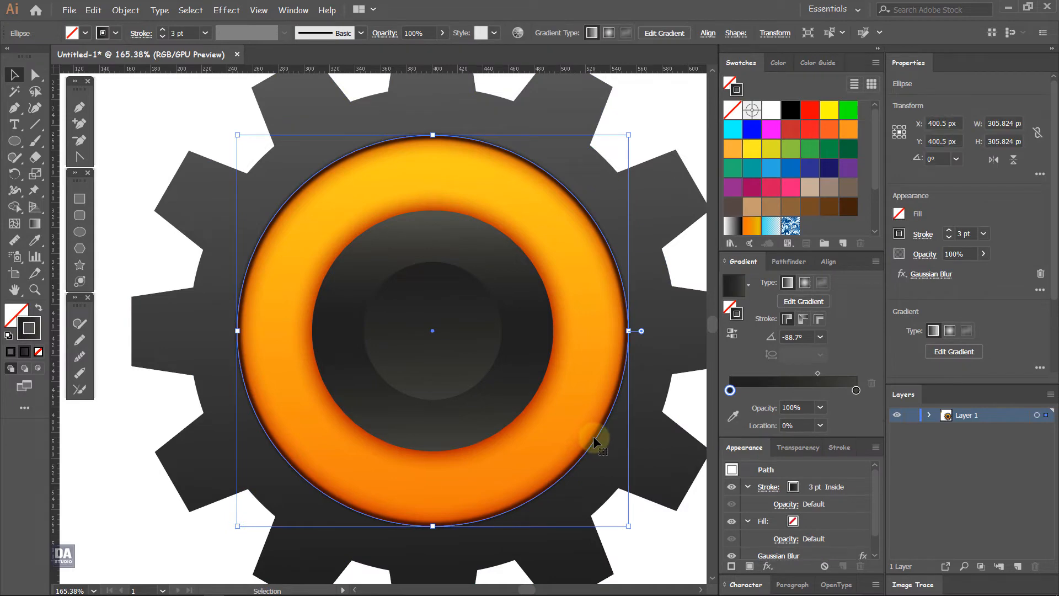
{"action": "left_click", "coordinate": [93, 10]}
{"action": "left_click", "coordinate": [109, 64]}
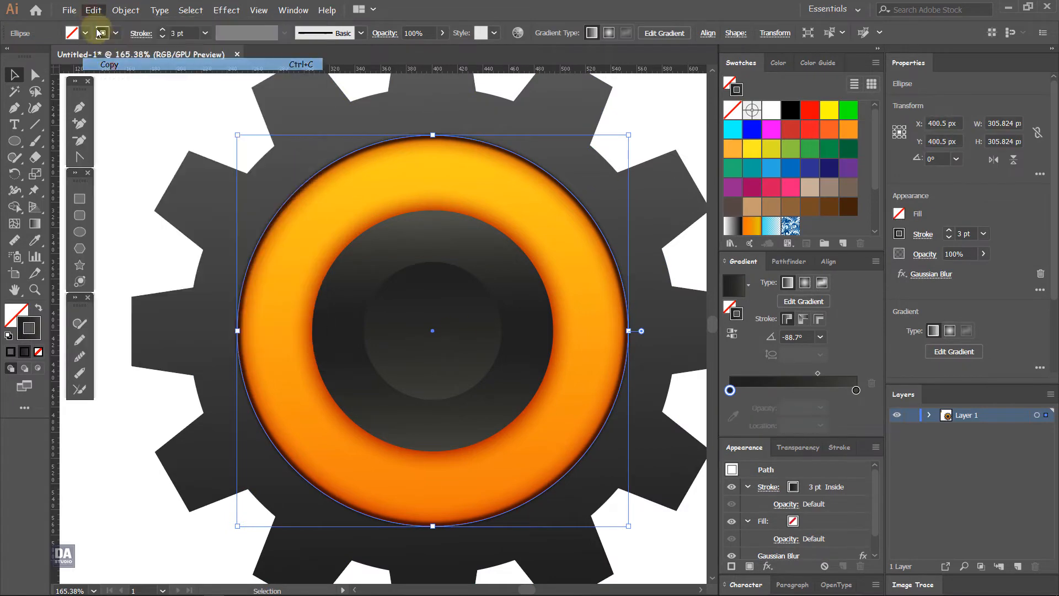
{"action": "left_click", "coordinate": [93, 10]}
{"action": "left_click", "coordinate": [119, 89]}
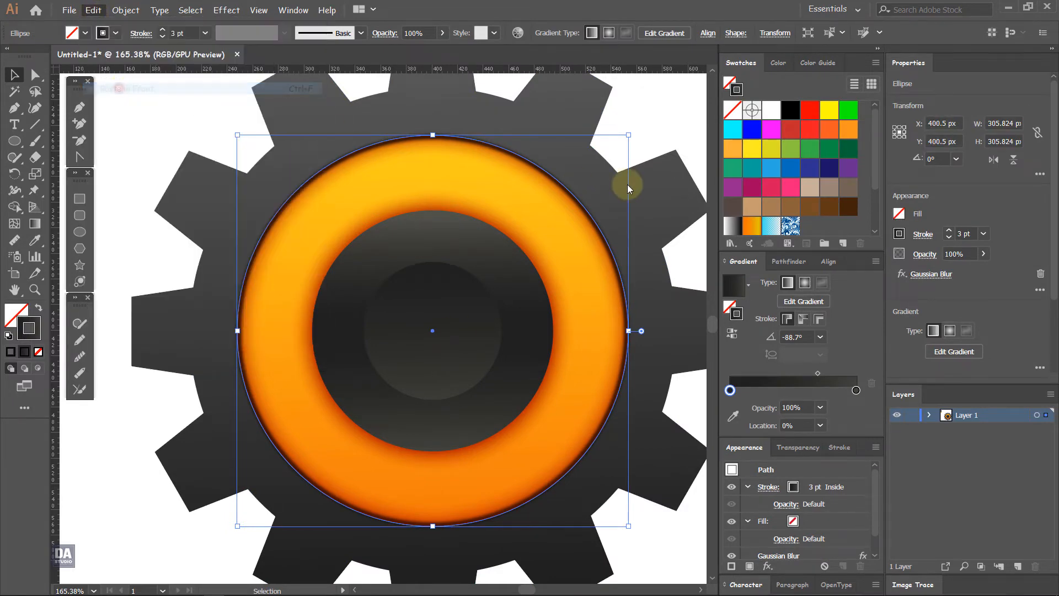
{"action": "left_click_drag", "start_coordinate": [628, 135], "coordinate": [558, 187]}
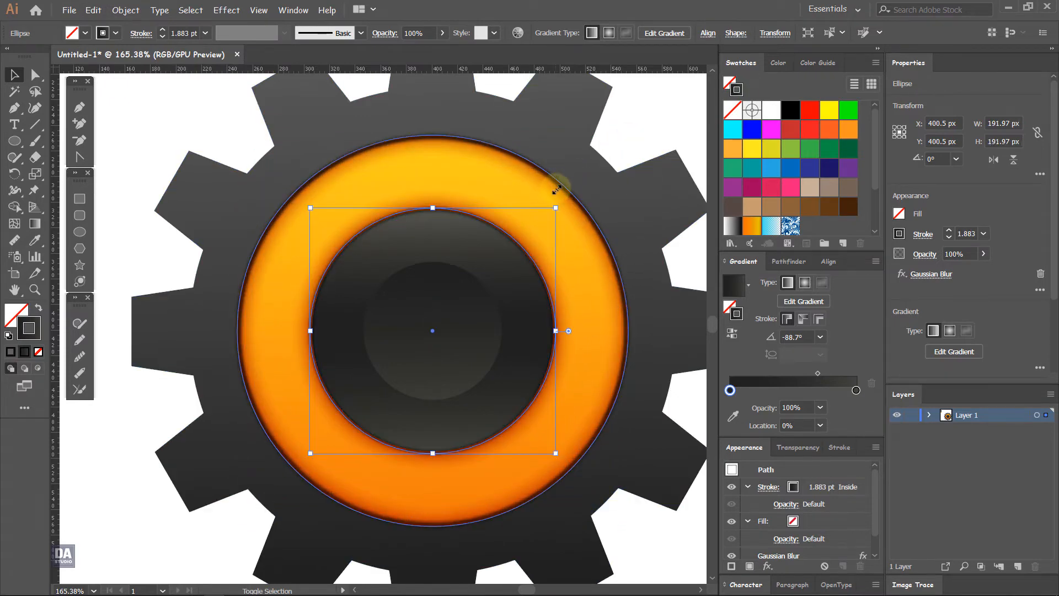
{"action": "left_click", "coordinate": [128, 521]}
Draw an unfilled circle from the gear's center, about 312 px wide, just outside the orange ring.
{"action": "left_click_drag", "start_coordinate": [127, 521], "coordinate": [56, 479]}
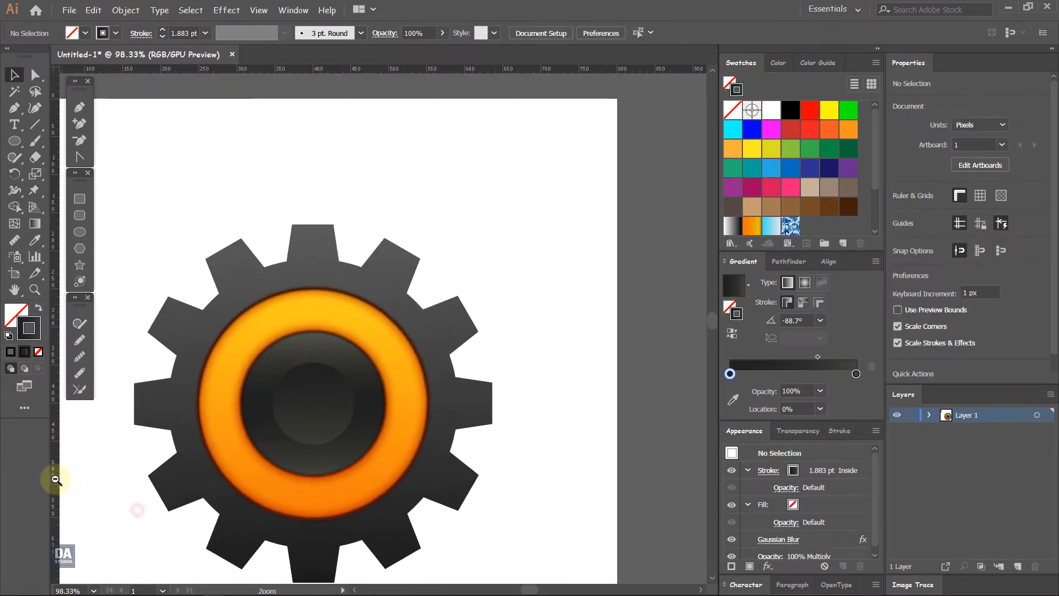
{"action": "left_click_drag", "start_coordinate": [331, 485], "coordinate": [359, 385]}
{"action": "left_click_drag", "start_coordinate": [455, 361], "coordinate": [513, 314]}
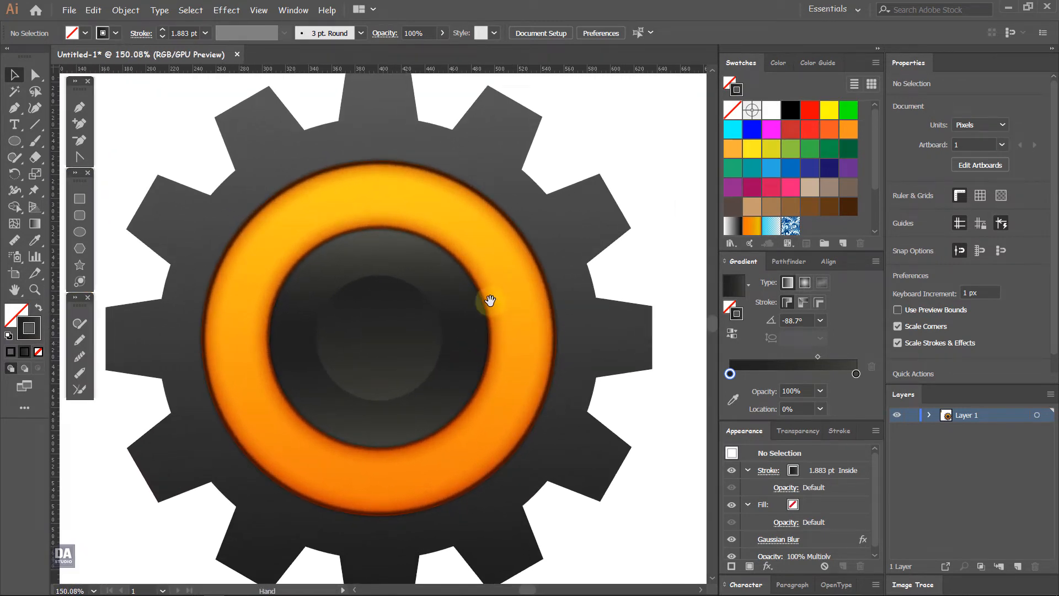
{"action": "mouse_move", "coordinate": [463, 276]}
{"action": "left_mouse_down"}
{"action": "mouse_move", "coordinate": [472, 246]}
{"action": "mouse_move", "coordinate": [445, 276]}
{"action": "left_mouse_up"}
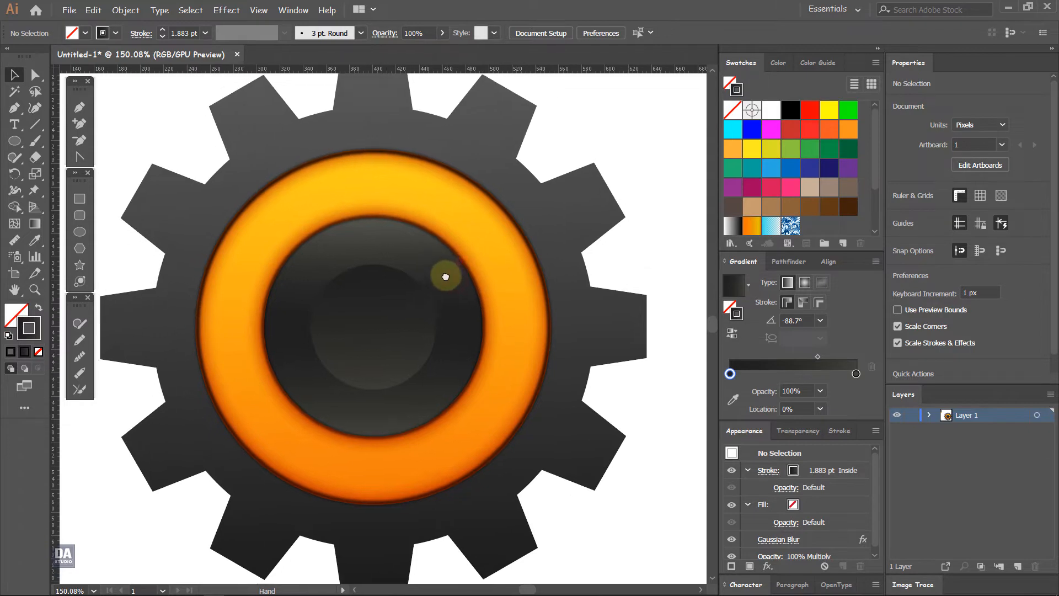
{"action": "left_click", "coordinate": [83, 234]}
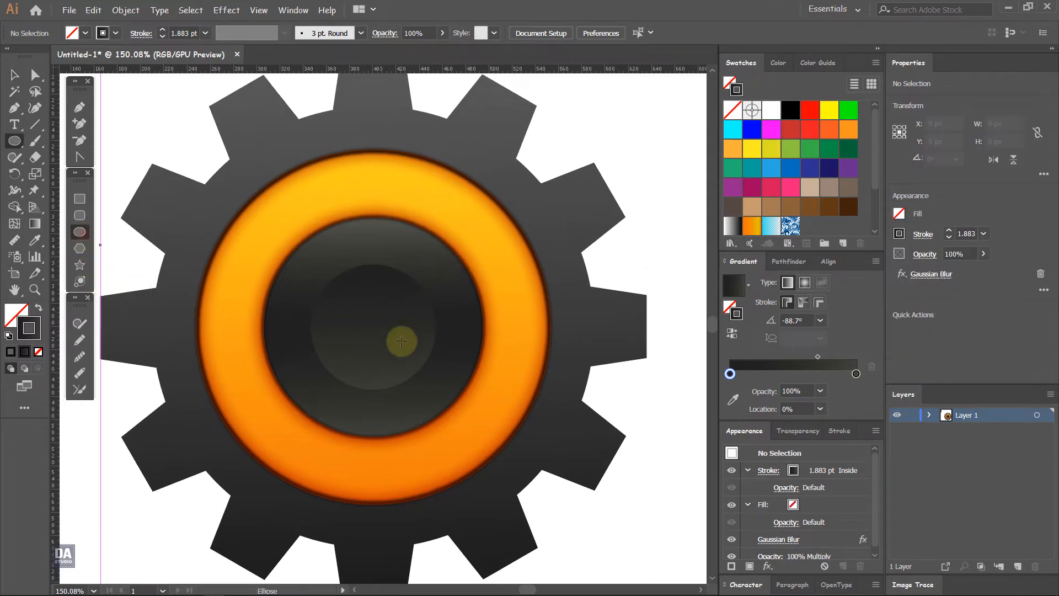
{"action": "left_click_drag", "start_coordinate": [372, 326], "coordinate": [556, 428]}
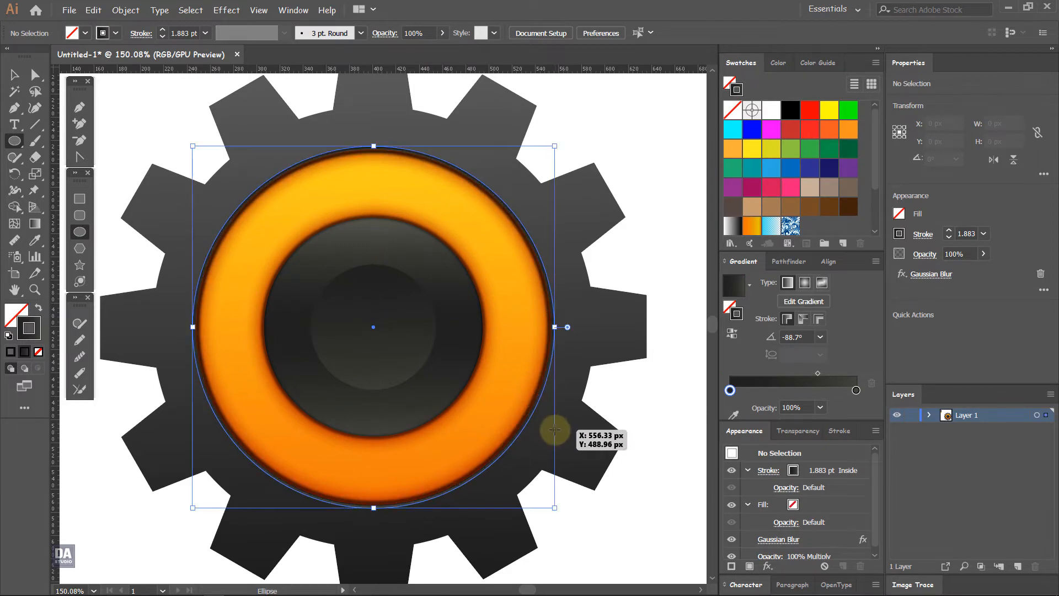
Give the new outer circle a 5 pt white stroke.
{"action": "left_click", "coordinate": [949, 231]}
{"action": "left_click", "coordinate": [950, 231]}
{"action": "left_click", "coordinate": [949, 231]}
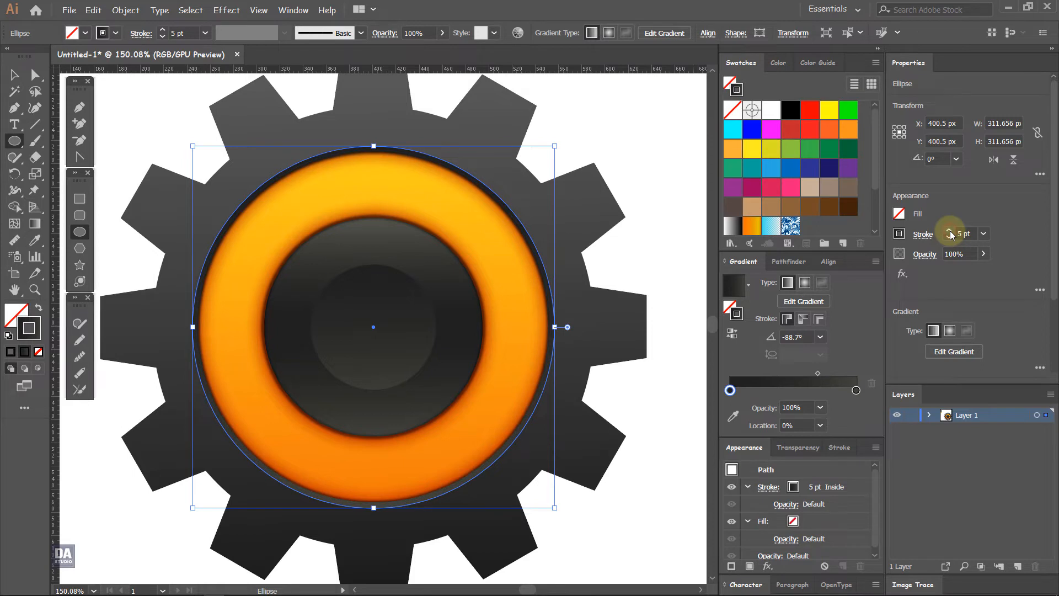
{"action": "left_click", "coordinate": [774, 112]}
Enlarge the white circle about its center to about 319 px wide and set its stroke to 4 pt.
{"action": "left_click", "coordinate": [16, 73]}
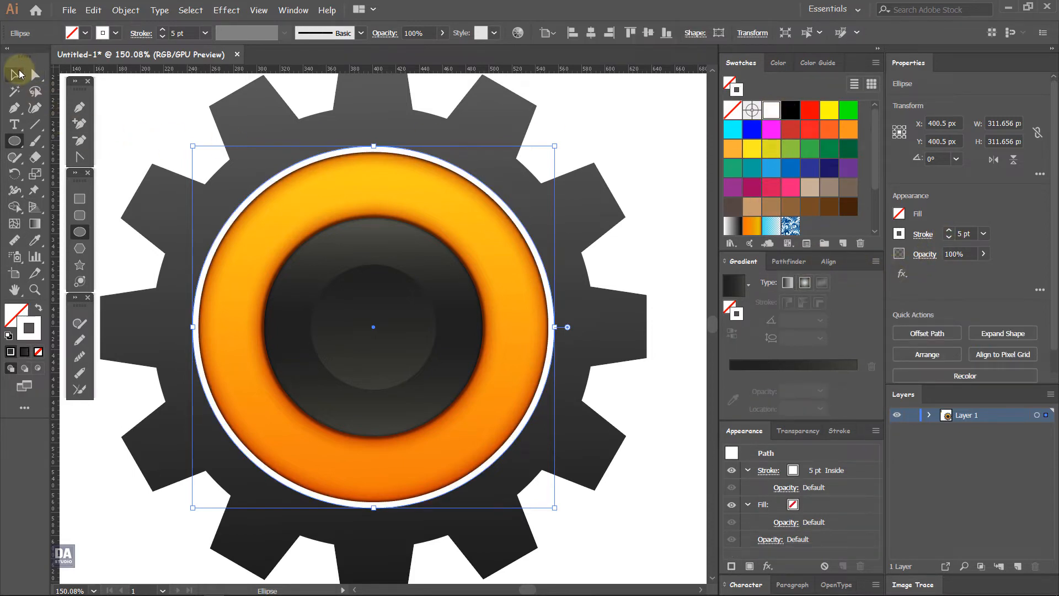
{"action": "left_click_drag", "start_coordinate": [554, 146], "coordinate": [559, 141]}
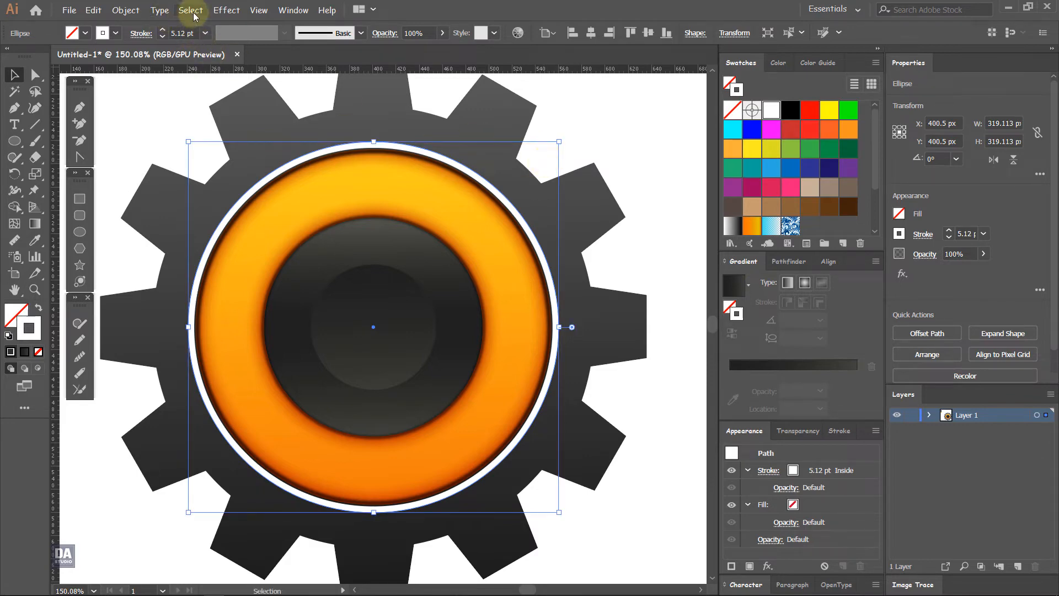
{"action": "left_click", "coordinate": [949, 237]}
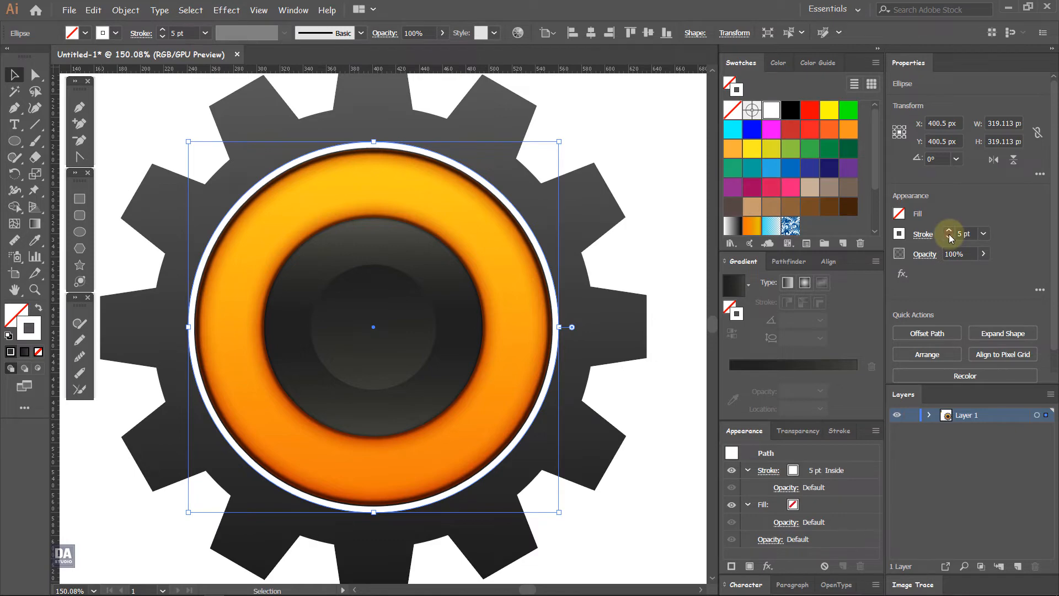
{"action": "left_click", "coordinate": [950, 238]}
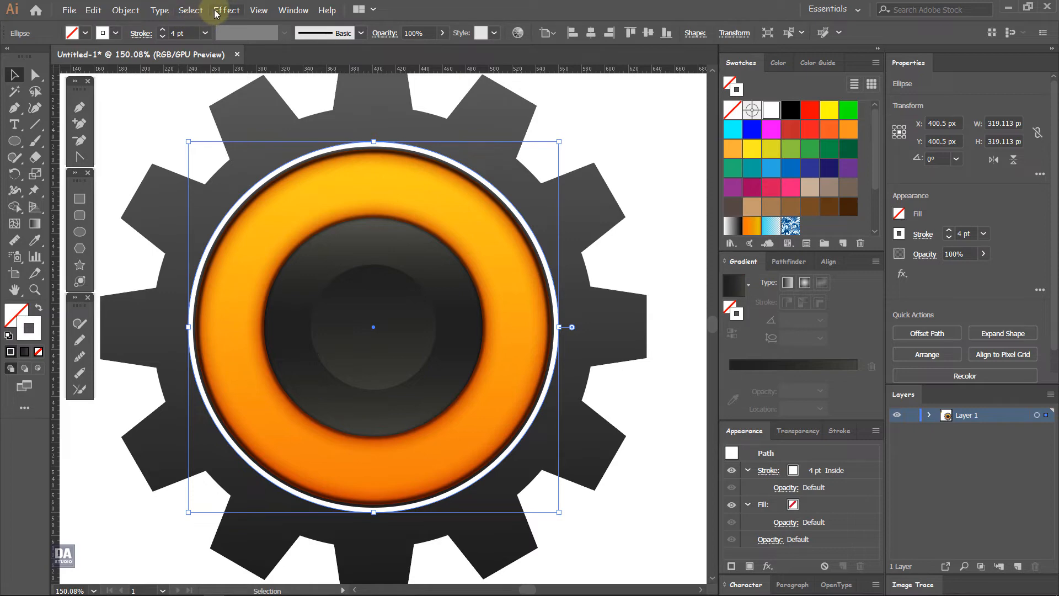
Expand the white circle's appearance and fill it with the white-to-transparent gradient sampled from the color square beside the artboard.
{"action": "left_click", "coordinate": [125, 11]}
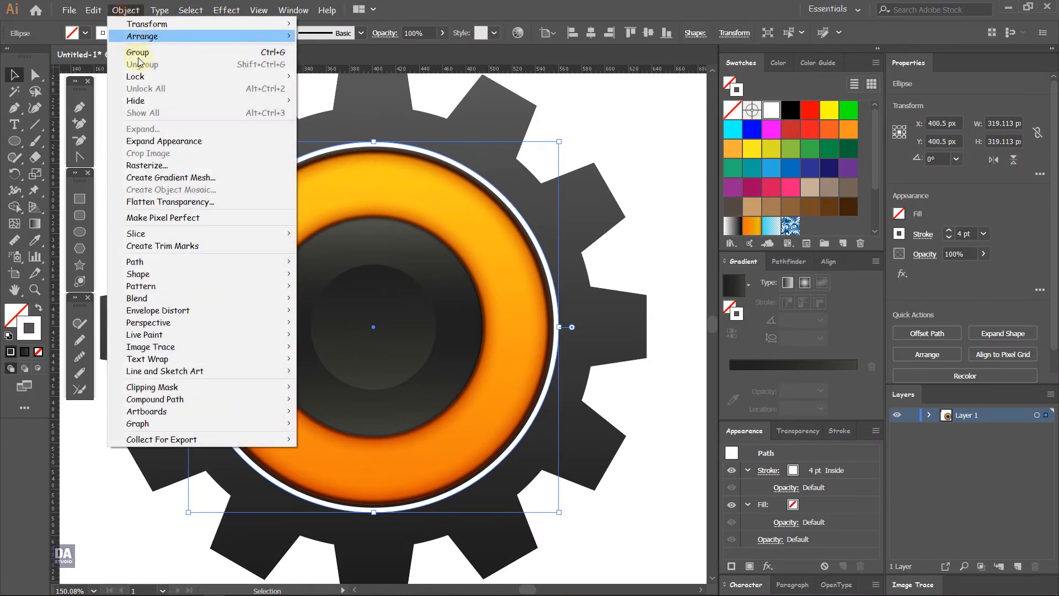
{"action": "left_click", "coordinate": [161, 141]}
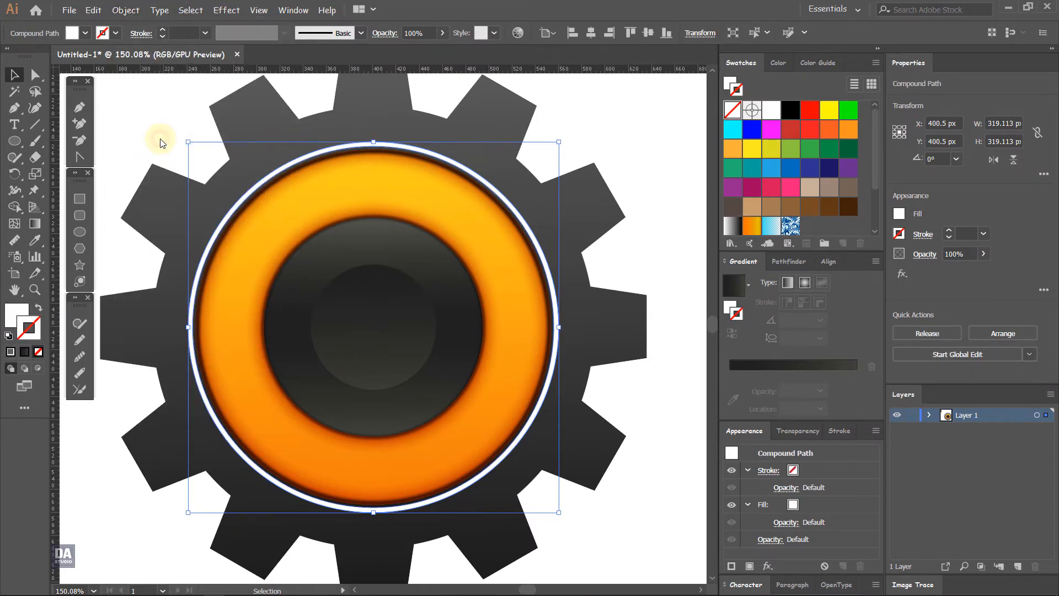
{"action": "left_click", "coordinate": [34, 240]}
{"action": "left_click_drag", "start_coordinate": [437, 293], "coordinate": [255, 224]}
{"action": "left_click", "coordinate": [247, 227]}
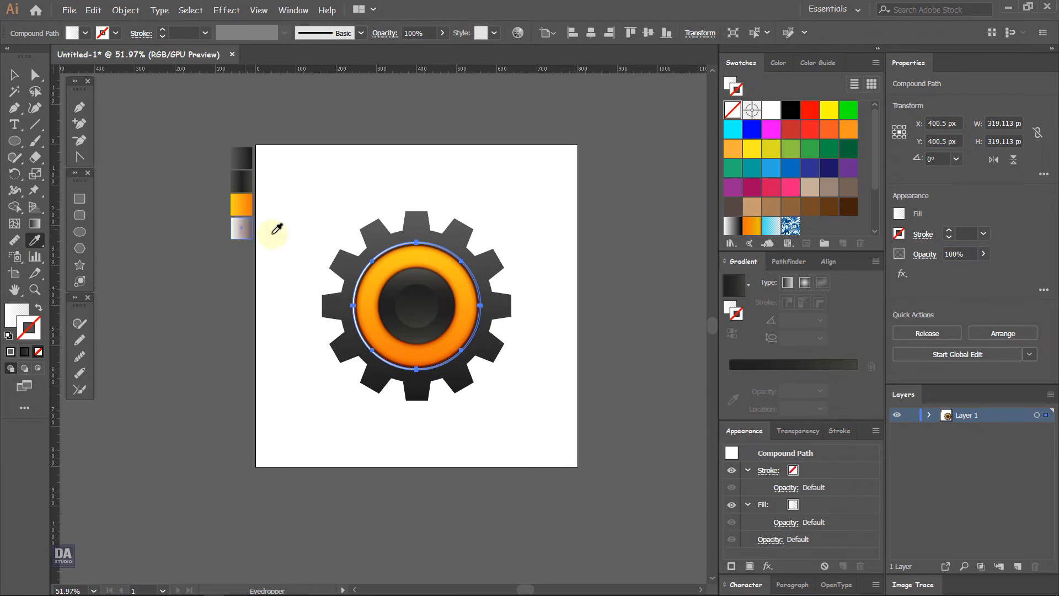
{"action": "left_click_drag", "start_coordinate": [419, 259], "coordinate": [581, 265]}
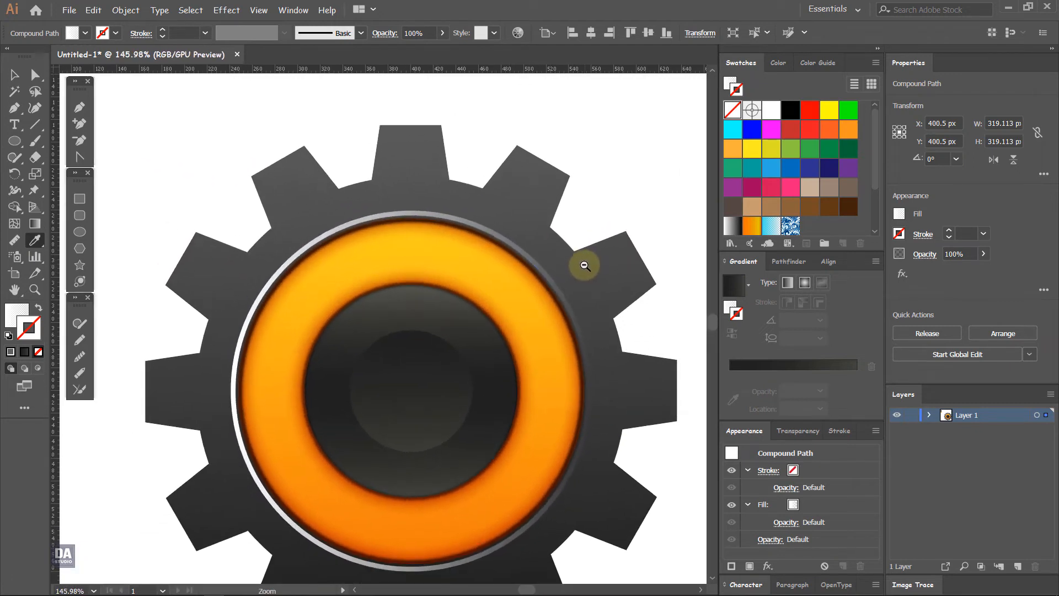
Change the white ring's gradient fill from linear to radial.
{"action": "left_click", "coordinate": [33, 222]}
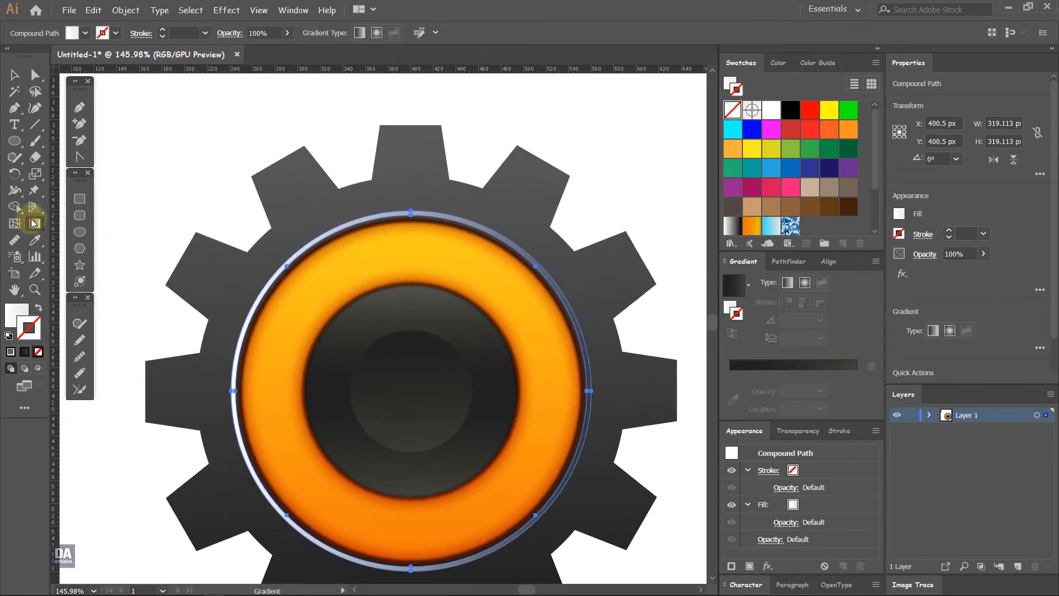
{"action": "left_click", "coordinate": [729, 311]}
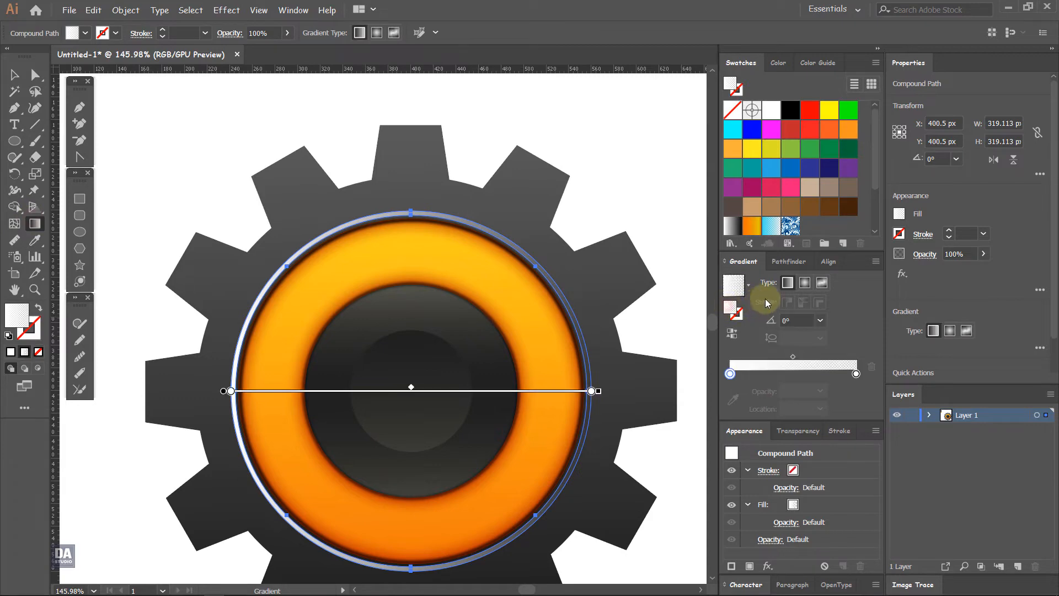
{"action": "left_click", "coordinate": [805, 283]}
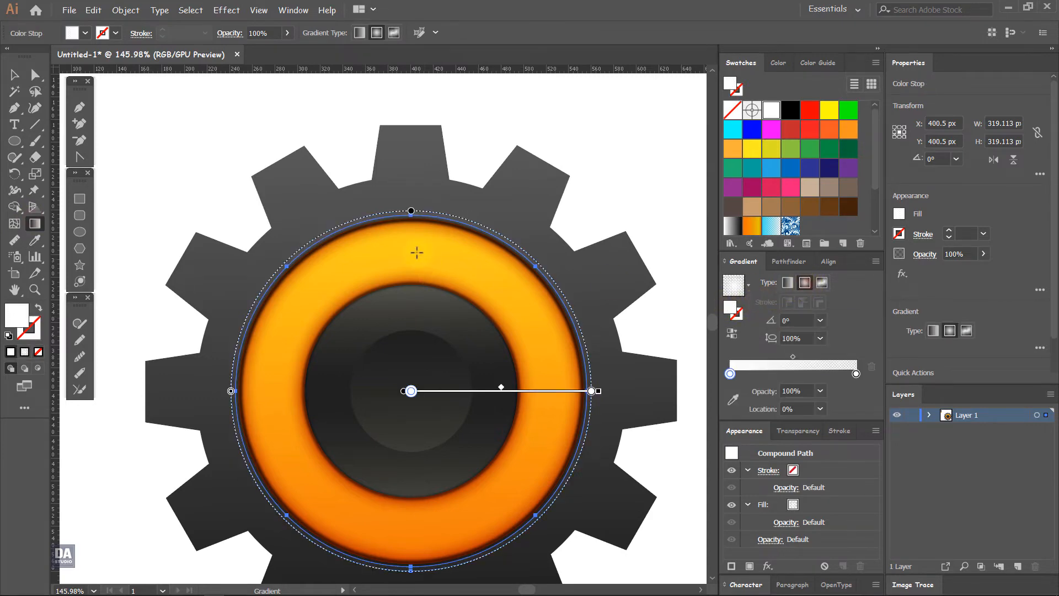
Center the radial gradient just above the ring's upper edge and end it near the gear's center, leaving a fading highlight along the ring's top.
{"action": "left_click_drag", "start_coordinate": [419, 216], "coordinate": [504, 237]}
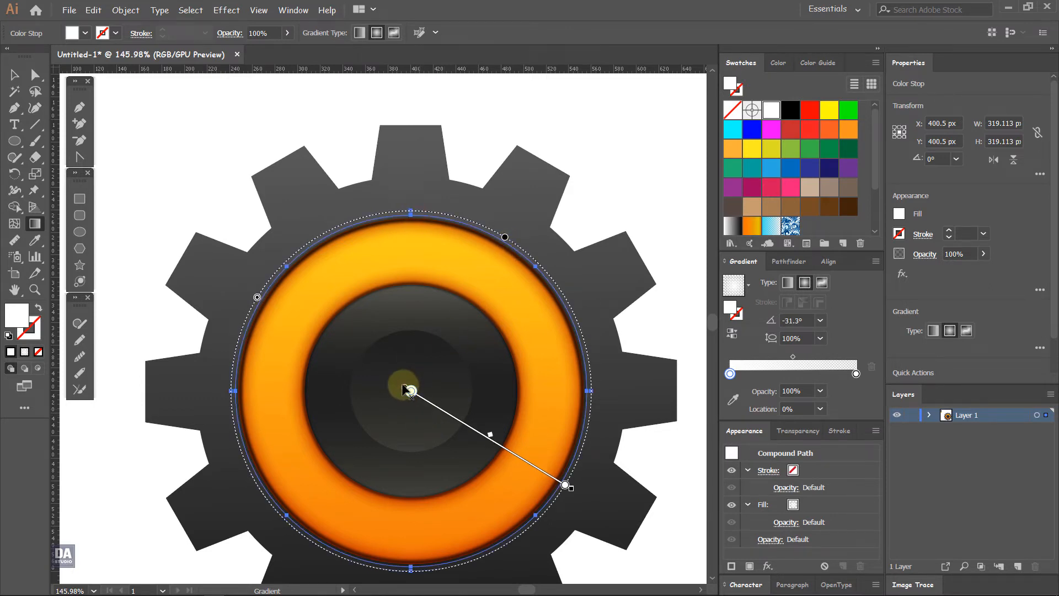
{"action": "mouse_move", "coordinate": [405, 386]}
{"action": "left_mouse_down"}
{"action": "mouse_move", "coordinate": [417, 257]}
{"action": "mouse_move", "coordinate": [406, 217]}
{"action": "left_mouse_up"}
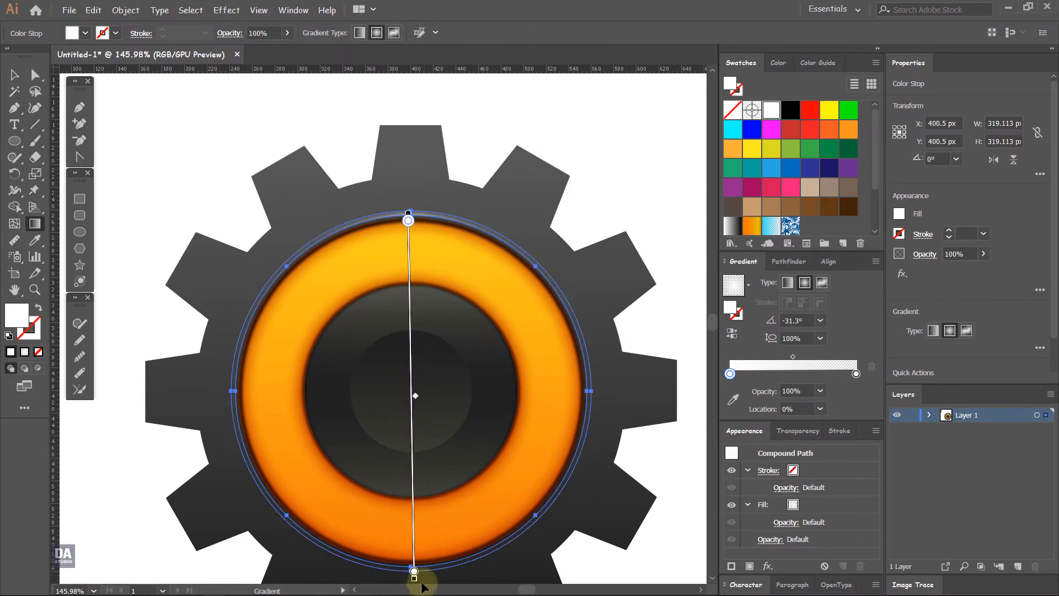
{"action": "mouse_move", "coordinate": [421, 583]}
{"action": "left_mouse_down"}
{"action": "mouse_move", "coordinate": [409, 577]}
{"action": "mouse_move", "coordinate": [397, 425]}
{"action": "mouse_move", "coordinate": [412, 486]}
{"action": "left_mouse_up"}
{"action": "left_click_drag", "start_coordinate": [410, 305], "coordinate": [412, 215]}
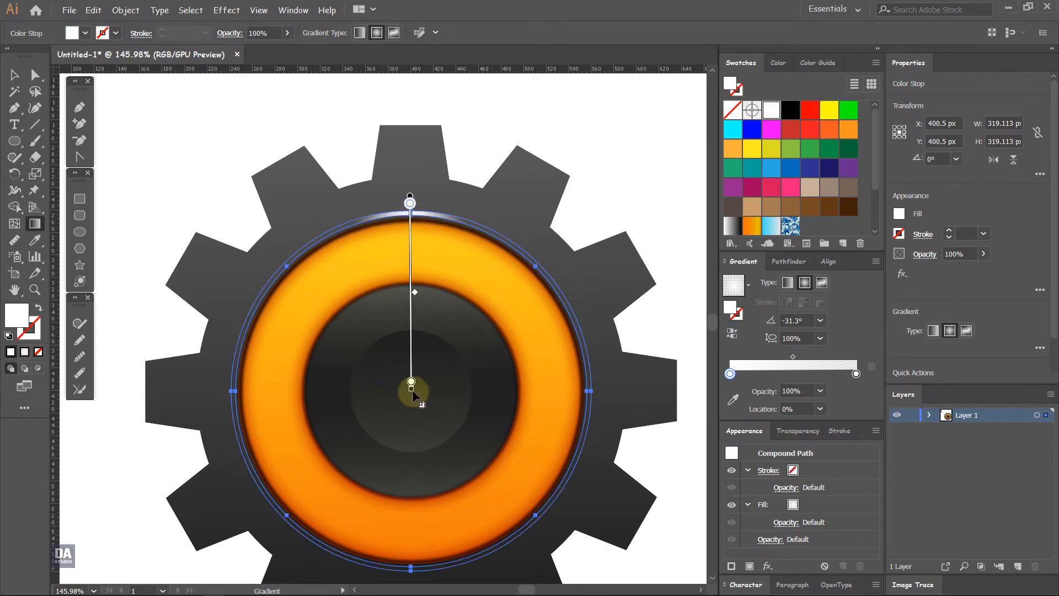
{"action": "left_click_drag", "start_coordinate": [412, 390], "coordinate": [409, 432]}
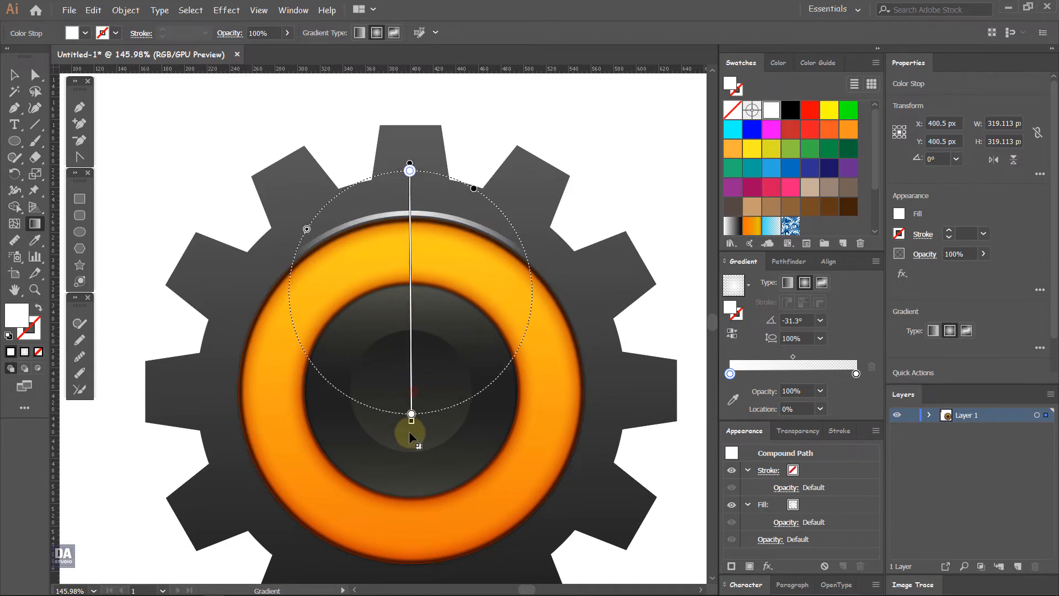